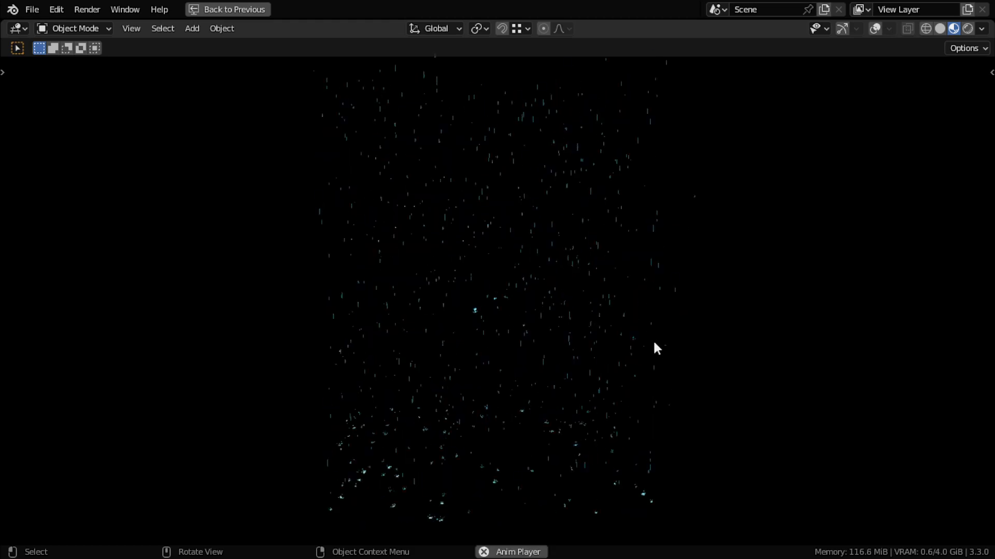
# Examine the playing rain and splash animation from several angles, stop playback and restore the normal editor layout.
pyautogui.moveTo(677, 350); pyautogui.dragTo(668, 359, button='middle')
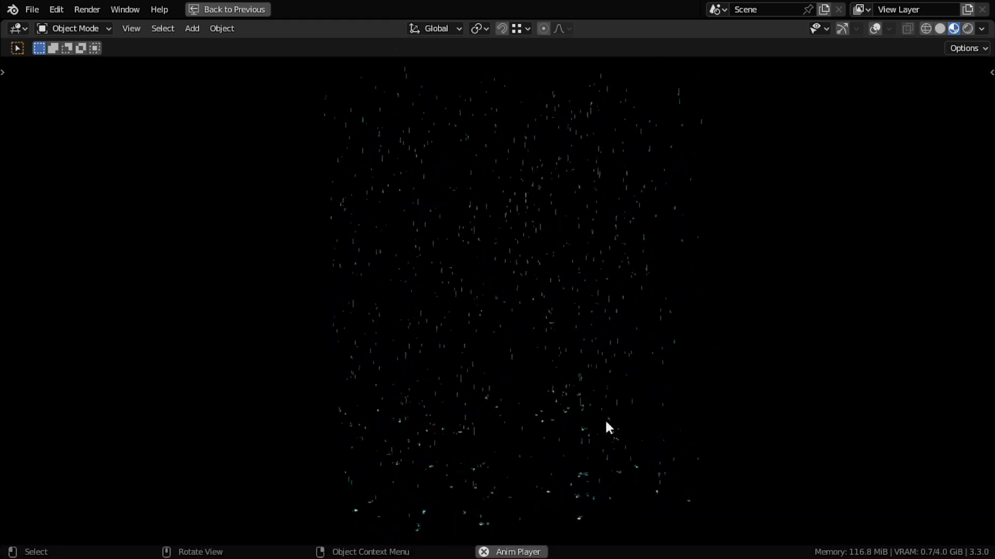
pyautogui.scroll(5, 589, 374)
pyautogui.moveTo(581, 434); pyautogui.dragTo(685, 310, button='middle')
pyautogui.keyDown('shift'); pyautogui.moveTo(688, 274); pyautogui.dragTo(677, 301, button='middle'); pyautogui.keyUp('shift')
pyautogui.scroll(2, 677, 300)
pyautogui.scroll(-5, 677, 306)
pyautogui.press('space')
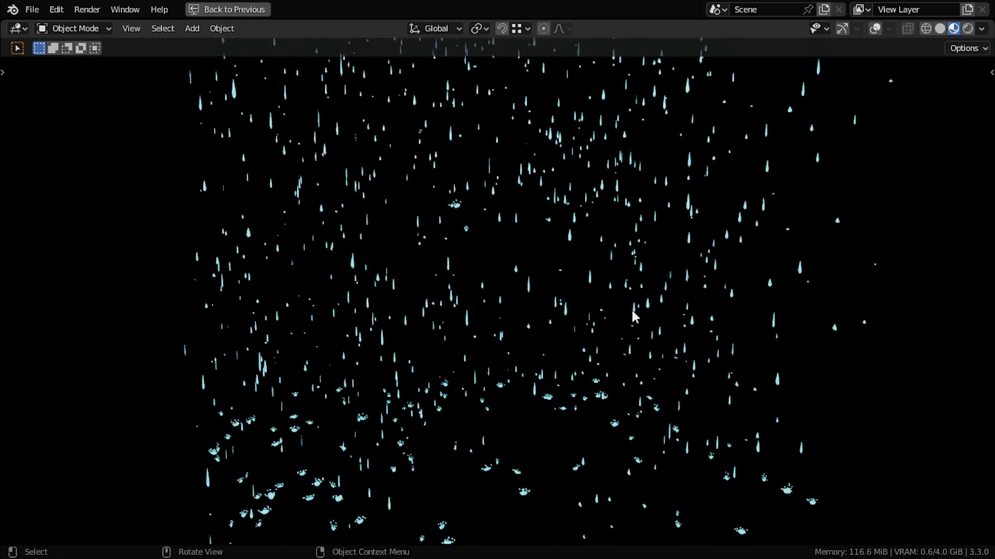
pyautogui.hotkey('ctrl', 'space')
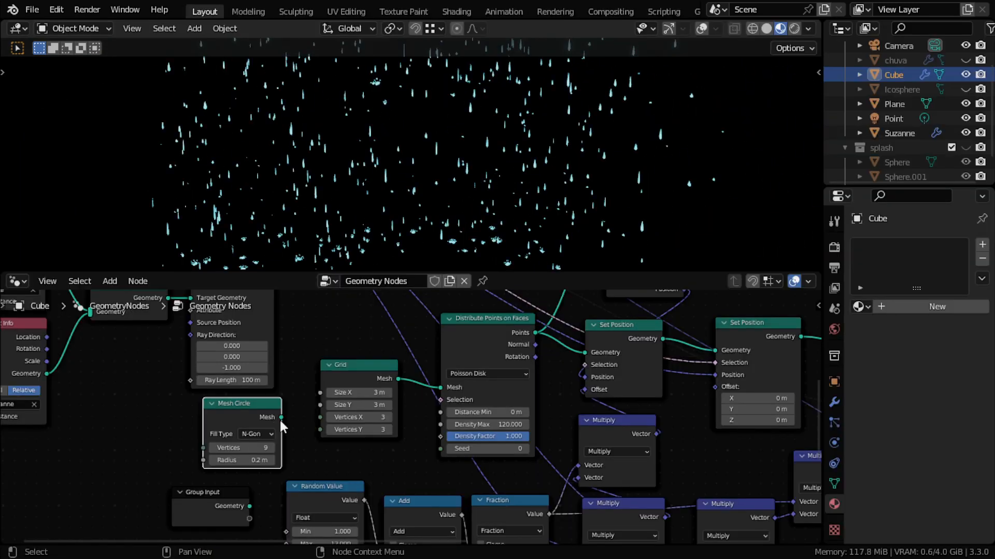
# Feed the Mesh Circle instead of the Grid into Distribute Points on Faces, raise its Density Max and play the animation.
pyautogui.moveTo(440, 389); pyautogui.dragTo(440, 389)
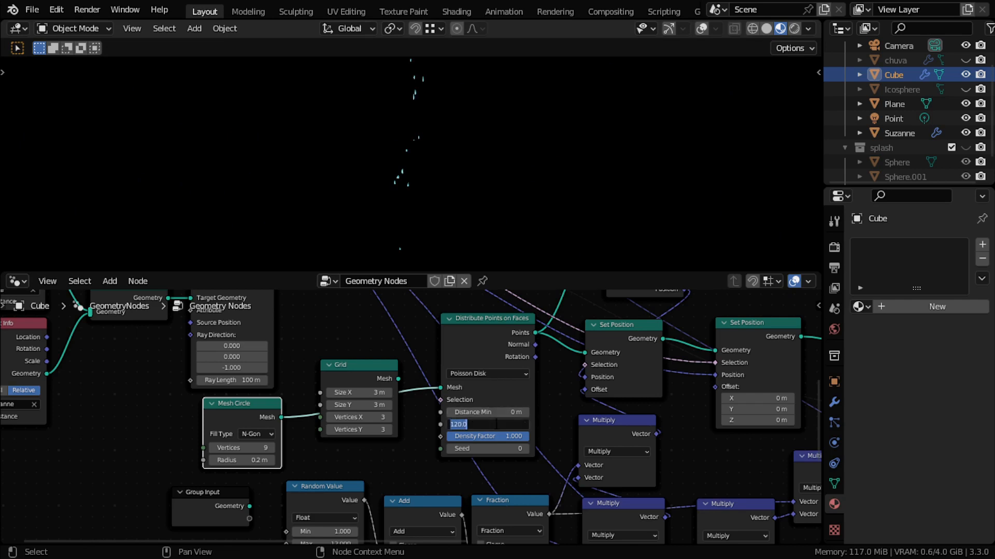
pyautogui.press('Return')
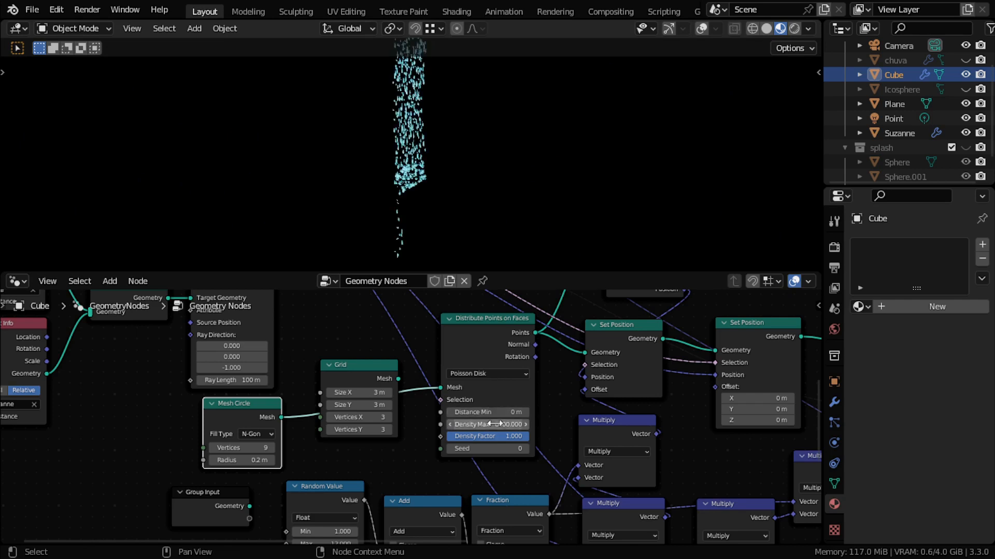
pyautogui.moveTo(486, 205)
pyautogui.mouseDown(button='middle')
pyautogui.moveTo(497, 195)
pyautogui.moveTo(352, 195)
pyautogui.moveTo(496, 195)
pyautogui.mouseUp(button='middle')
pyautogui.press('space')
pyautogui.moveTo(420, 198); pyautogui.dragTo(357, 198, button='middle')
# Turn on the viewport overlays and reposition Suzanne beneath the falling water while the animation plays.
pyautogui.click(421, 174)
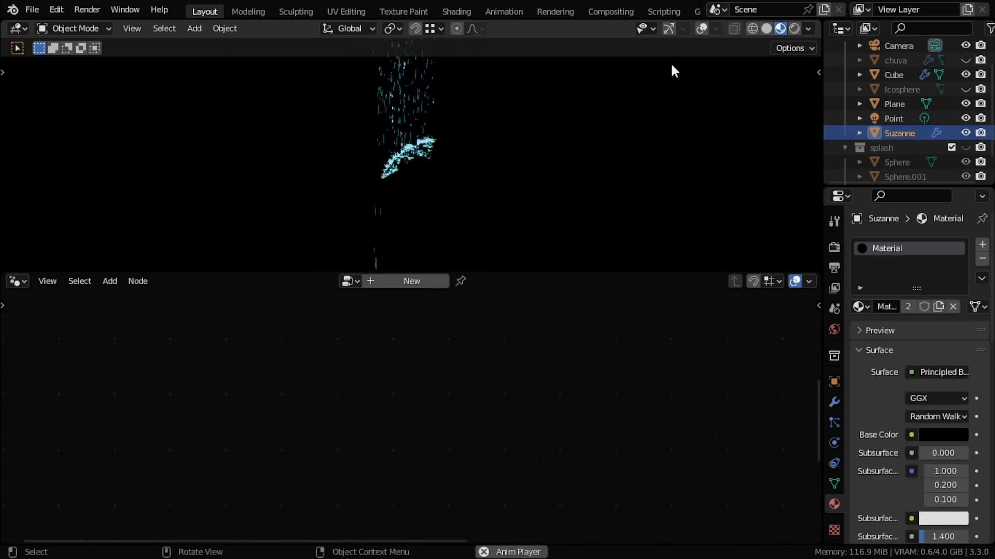
pyautogui.click(701, 29)
pyautogui.press('g')
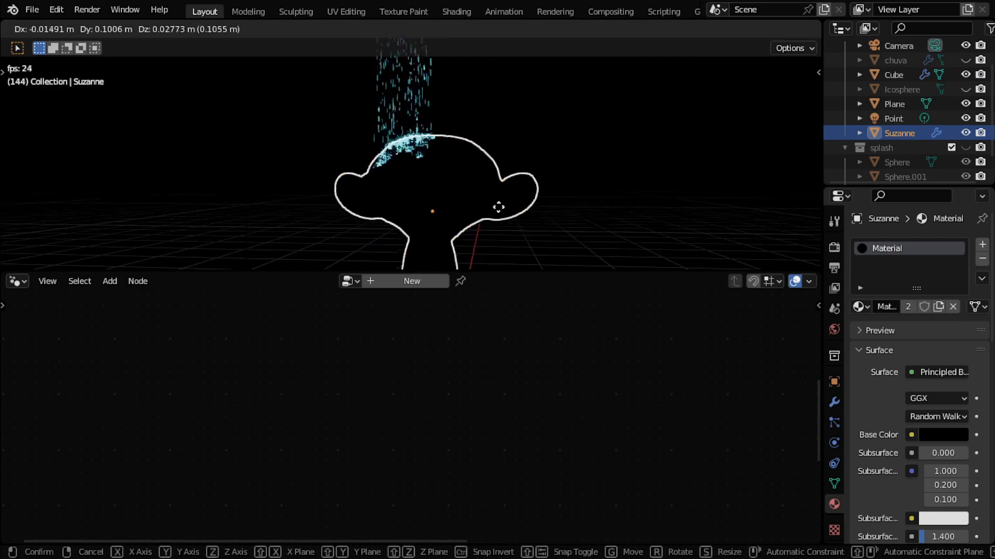
pyautogui.click(506, 217)
pyautogui.moveTo(503, 209); pyautogui.dragTo(562, 238, button='middle')
pyautogui.click(481, 179)
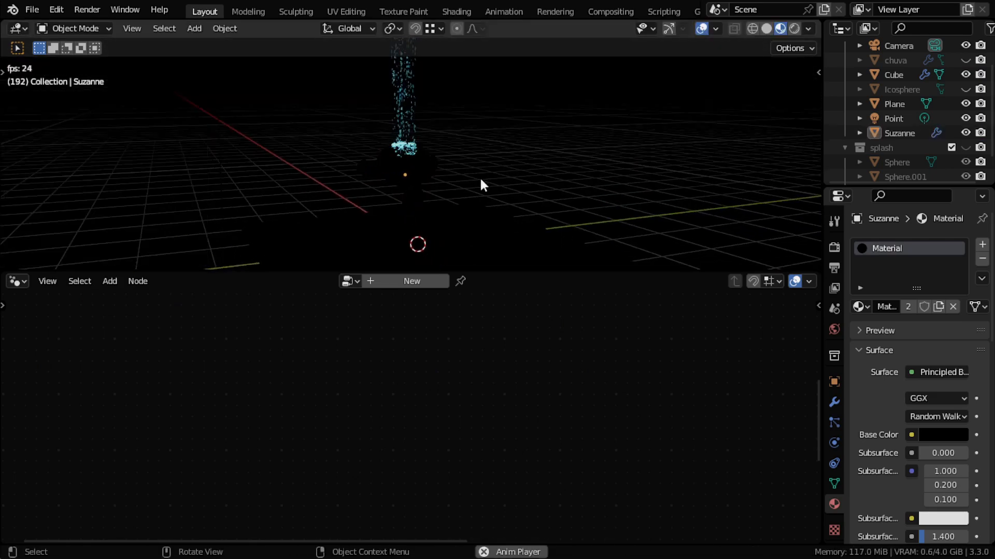
# Turn off the viewport overlays and move Suzanne around within the water stream to see the splashes respond.
pyautogui.moveTo(481, 179); pyautogui.dragTo(492, 207, button='middle')
pyautogui.scroll(5, 492, 207)
pyautogui.scroll(-6, 492, 208)
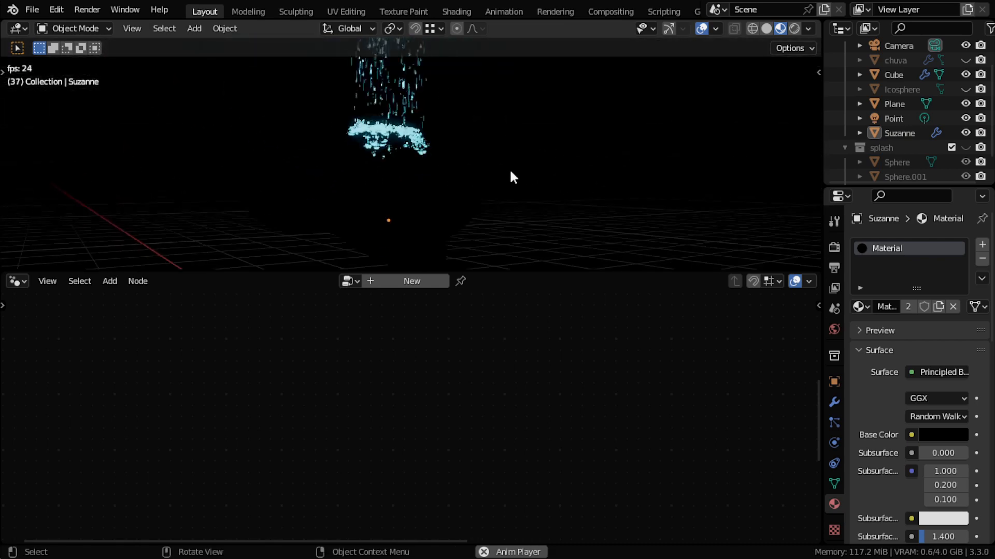
pyautogui.click(704, 29)
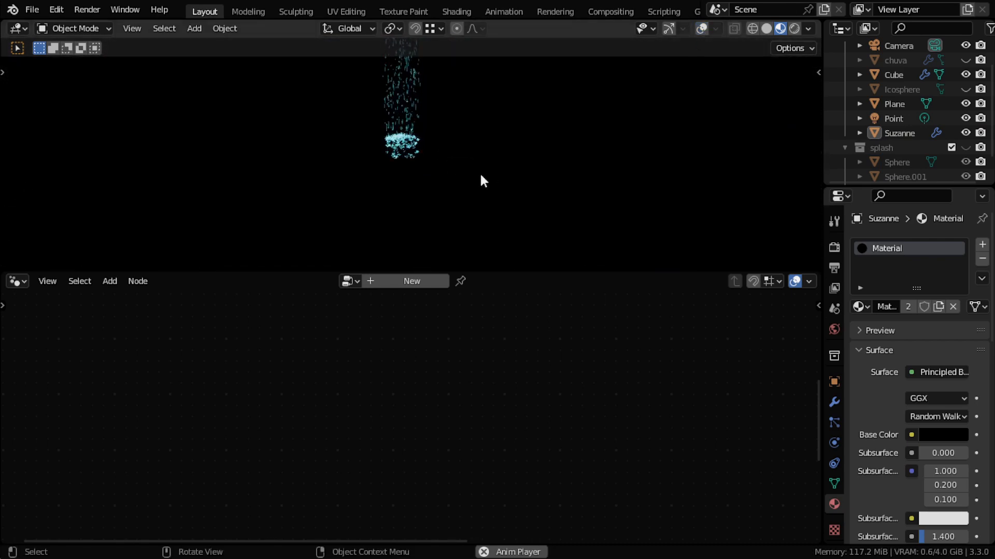
pyautogui.click(441, 166)
pyautogui.press('g')
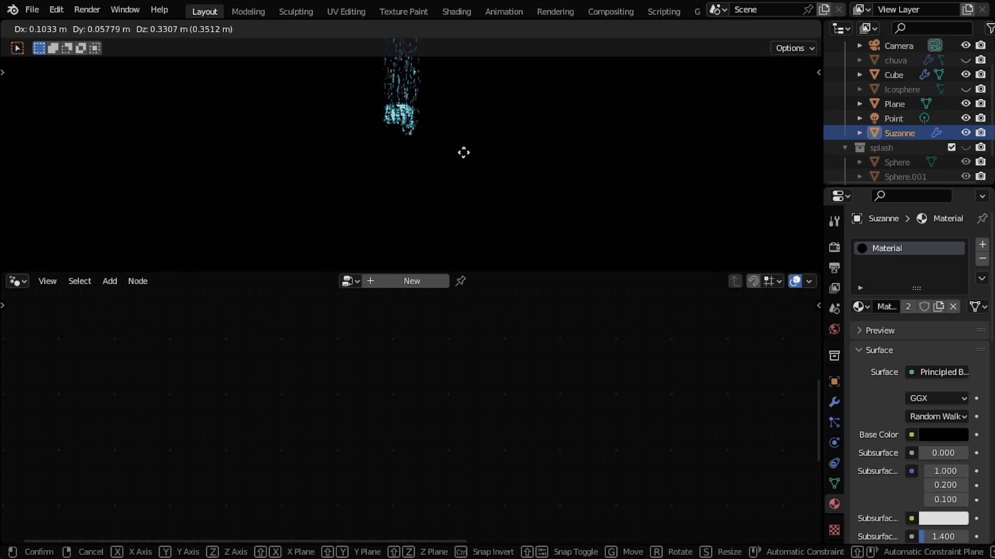
pyautogui.click(505, 185)
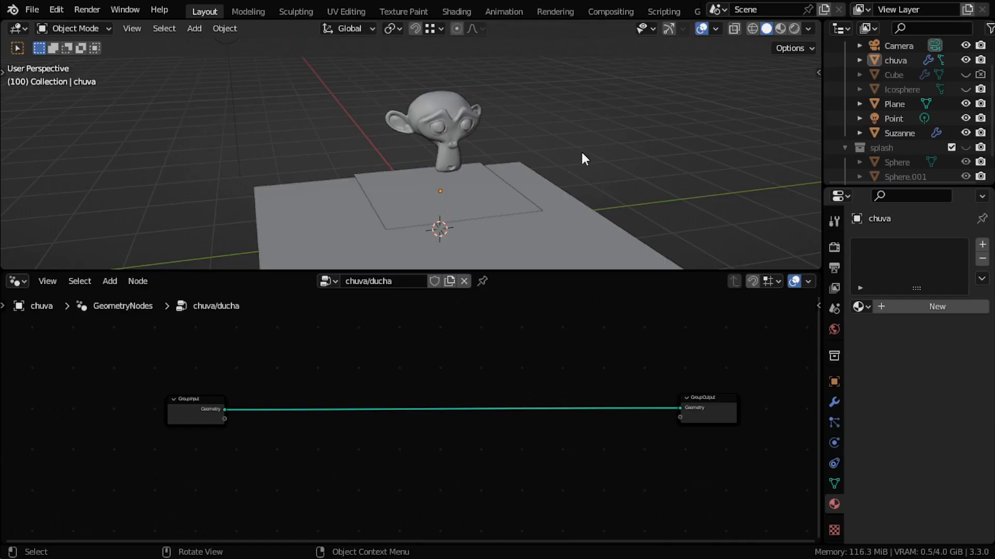
pyautogui.click(475, 204)
pyautogui.press('g')
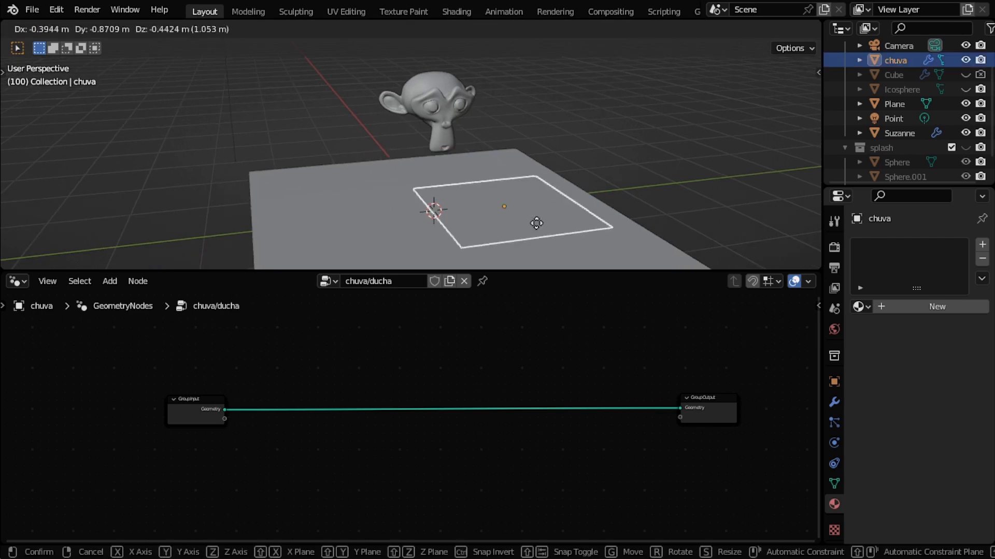
pyautogui.rightClick(534, 227)
pyautogui.click(537, 229)
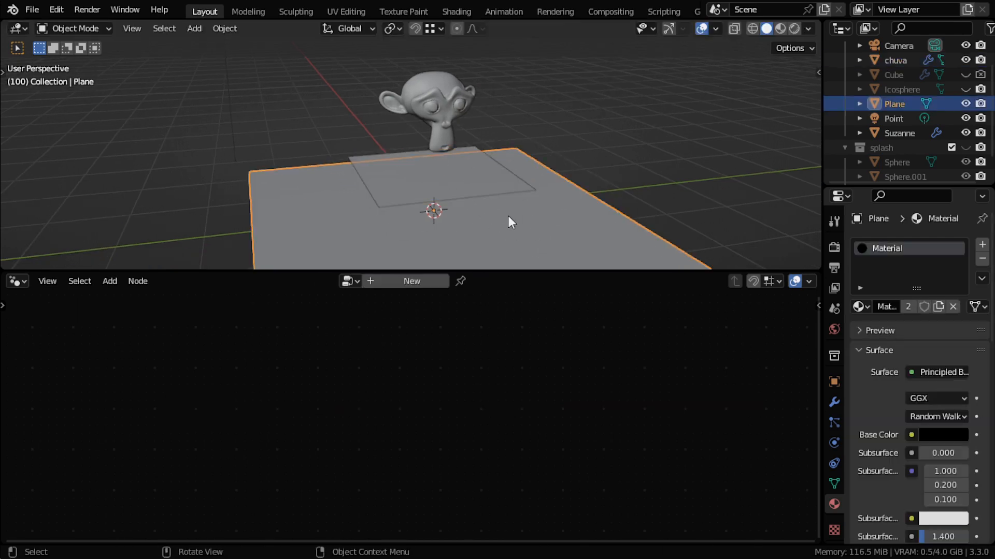
pyautogui.press('g')
pyautogui.rightClick(414, 113)
pyautogui.click(415, 113)
pyautogui.moveTo(456, 145); pyautogui.dragTo(517, 186, button='middle')
pyautogui.press('g')
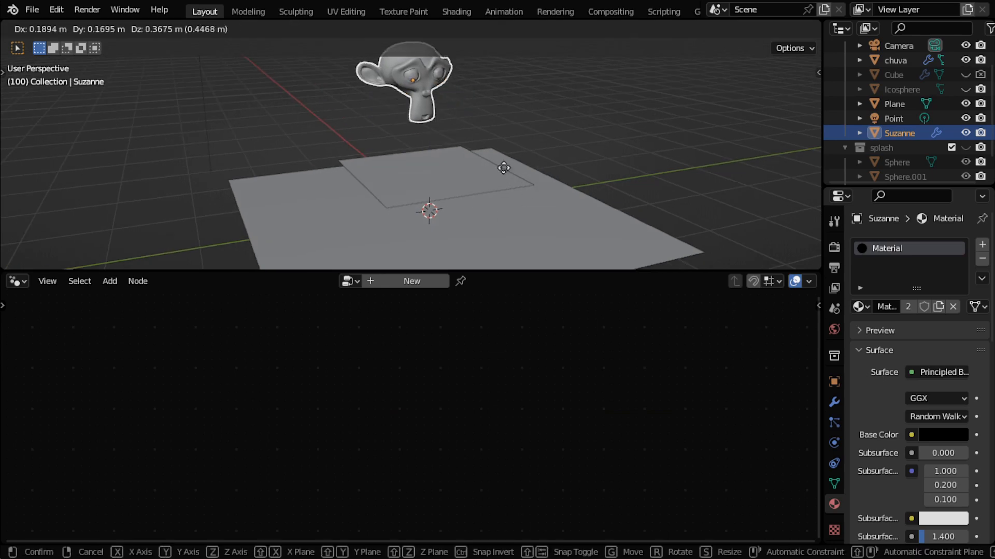
pyautogui.rightClick(534, 204)
# Select the smaller chuva plane above the ground plane.
pyautogui.click(470, 192)
pyautogui.click(524, 191)
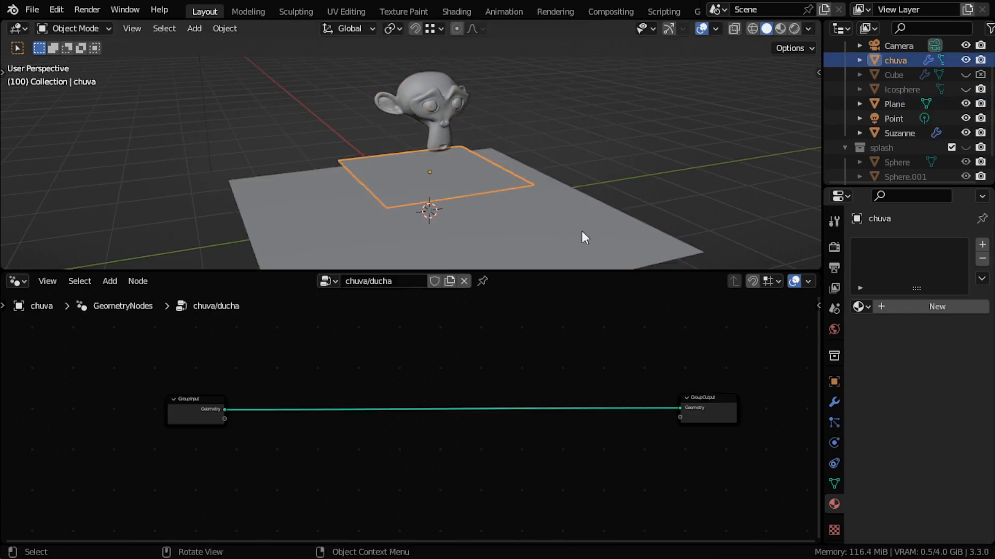
pyautogui.moveTo(582, 231); pyautogui.dragTo(587, 216, button='middle')
pyautogui.scroll(-1, 976, 151)
pyautogui.scroll(2, 976, 140)
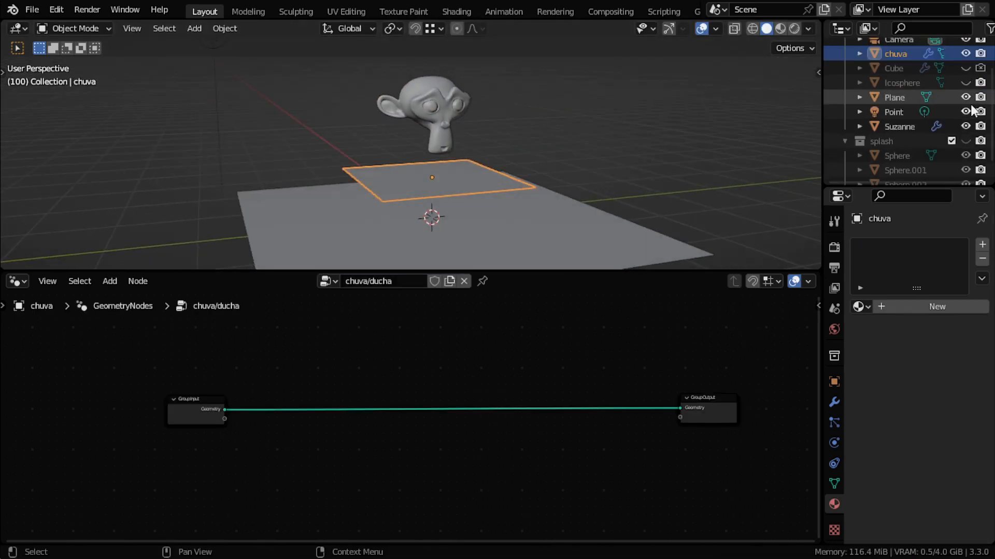
# Reveal the Icosphere, frame it in the viewport and examine its drop-shaped mesh in wireframe and solid shading.
pyautogui.keyDown('shift'); pyautogui.moveTo(287, 233); pyautogui.dragTo(441, 181, button='middle'); pyautogui.keyUp('shift')
pyautogui.scroll(2, 415, 182)
pyautogui.click(349, 194)
pyautogui.moveTo(349, 194)
pyautogui.mouseDown(button='middle')
pyautogui.moveTo(444, 237)
pyautogui.moveTo(404, 214)
pyautogui.moveTo(401, 233)
pyautogui.moveTo(414, 246)
pyautogui.mouseUp(button='middle')
pyautogui.press('KP_Decimal')
pyautogui.press('z')
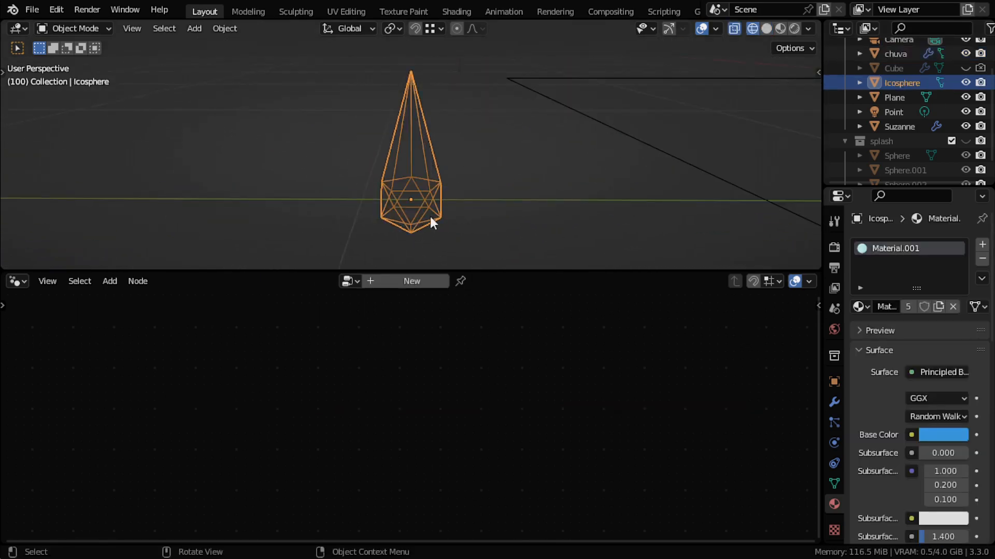
pyautogui.scroll(2, 430, 212)
pyautogui.scroll(-2, 406, 135)
pyautogui.press('z')
pyautogui.click(482, 184)
pyautogui.scroll(-5, 497, 182)
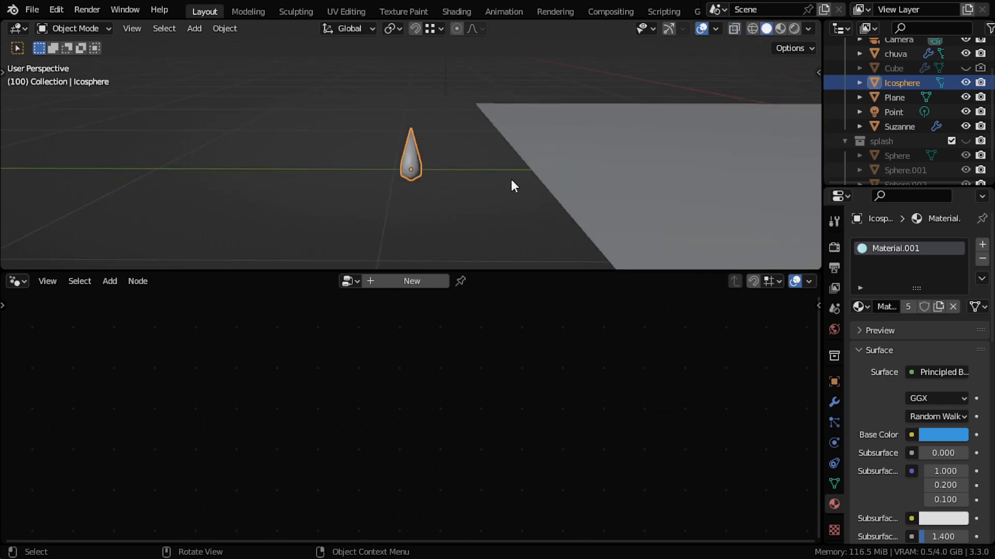
# Show the splash collection, examine its splash meshes up close and hide the collection again.
pyautogui.click(965, 140)
pyautogui.scroll(3, 290, 161)
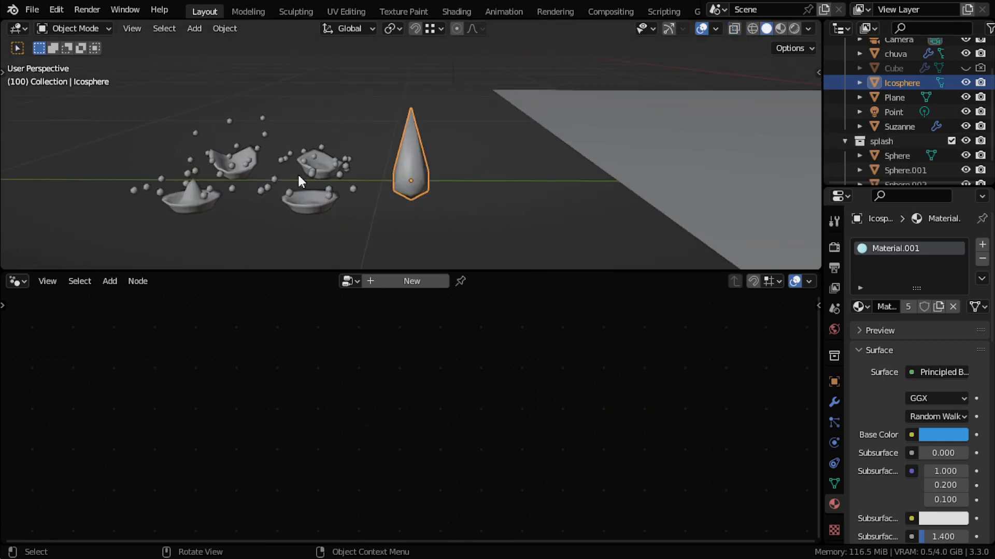
pyautogui.moveTo(297, 172); pyautogui.dragTo(444, 256, button='middle')
pyautogui.moveTo(403, 182); pyautogui.dragTo(422, 205, button='middle')
pyautogui.scroll(-3, 401, 206)
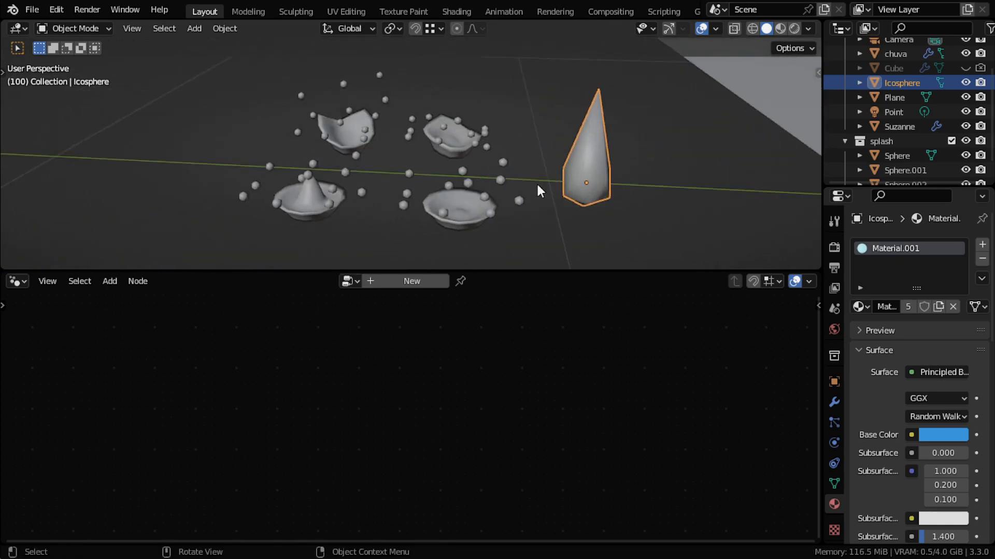
pyautogui.scroll(-3, 536, 182)
pyautogui.scroll(1, 537, 178)
pyautogui.click(965, 141)
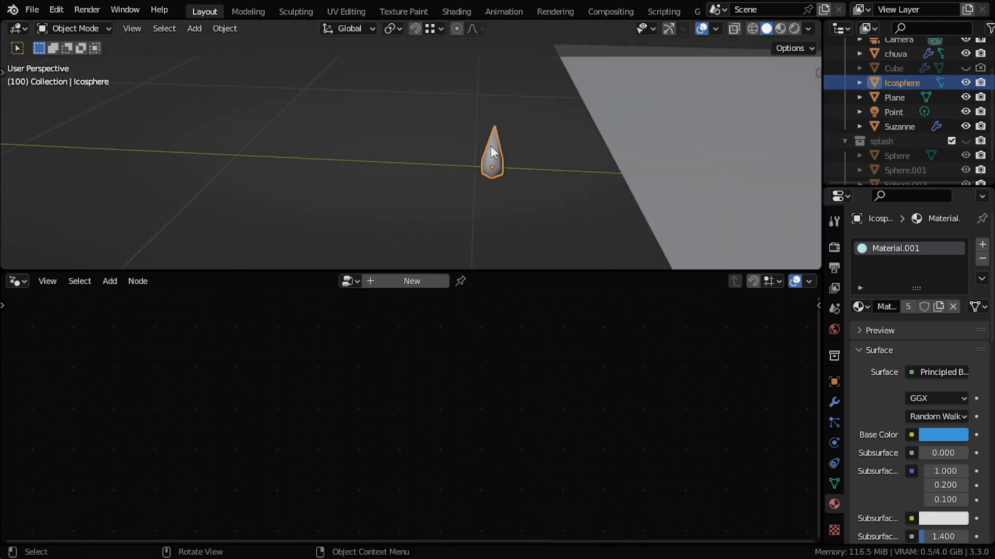
# Hide the Icosphere in the viewport and bring Suzanne and the ground plane back into view.
pyautogui.scroll(-3, 562, 176)
pyautogui.scroll(2, 968, 143)
pyautogui.click(965, 112)
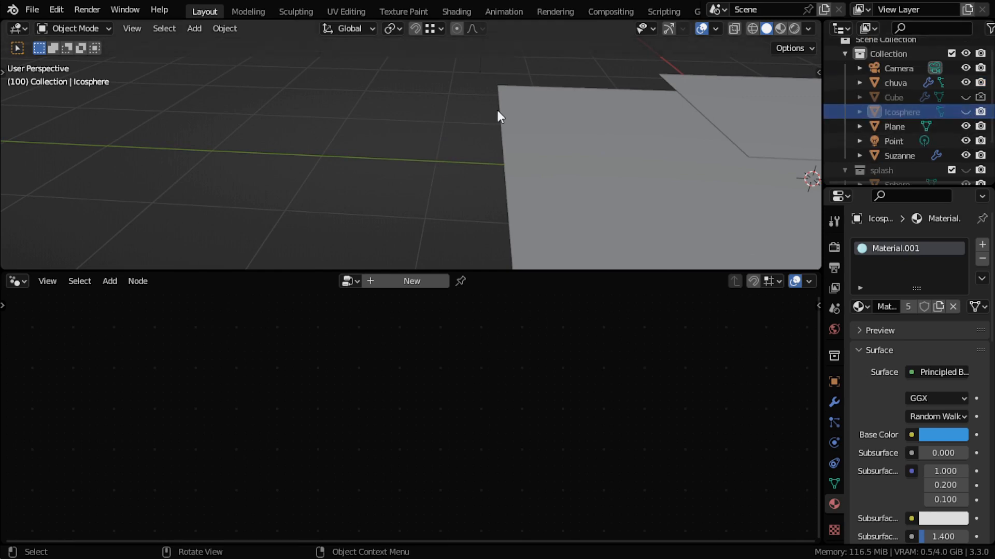
pyautogui.scroll(-5, 438, 158)
pyautogui.moveTo(477, 167); pyautogui.dragTo(565, 176, button='middle')
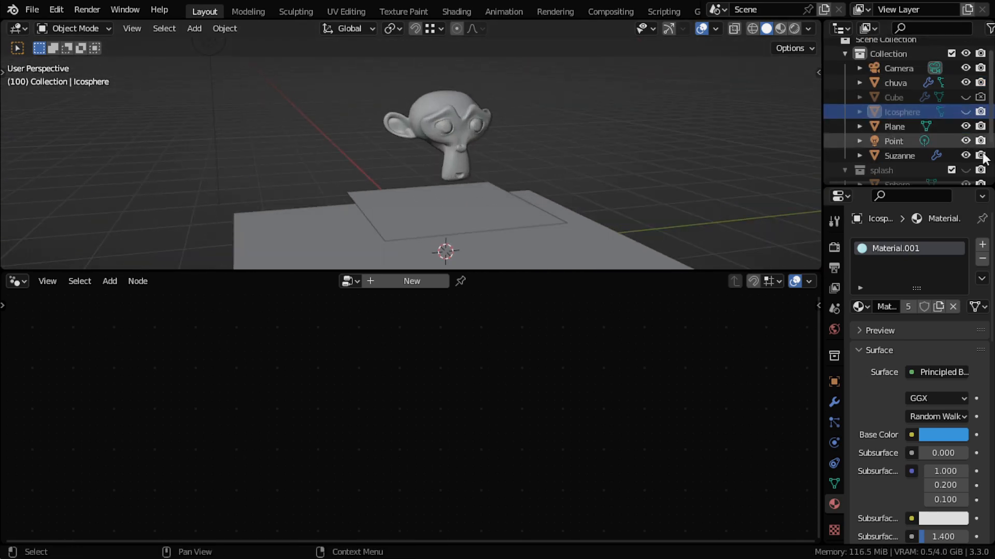
pyautogui.scroll(-2, 869, 145)
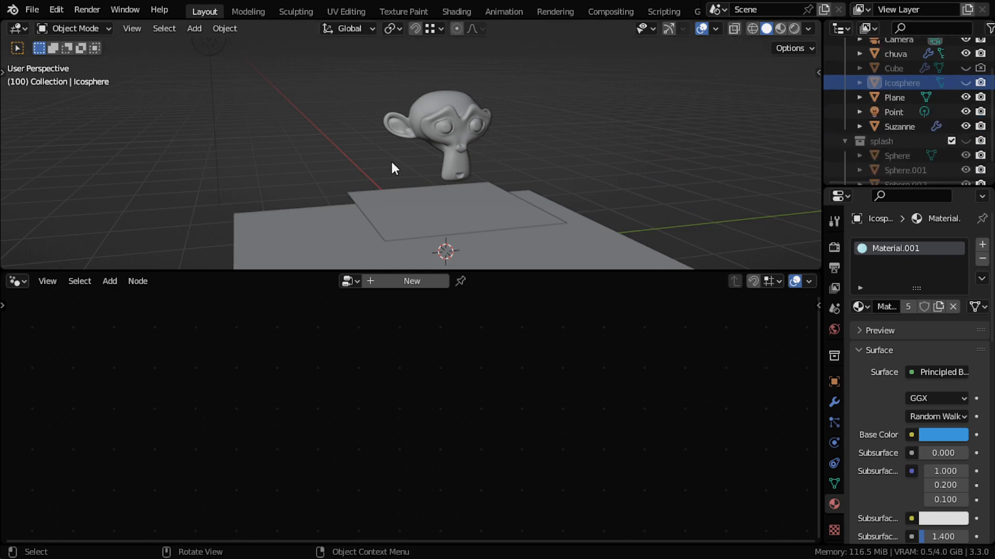
pyautogui.moveTo(517, 122); pyautogui.dragTo(506, 167, button='middle')
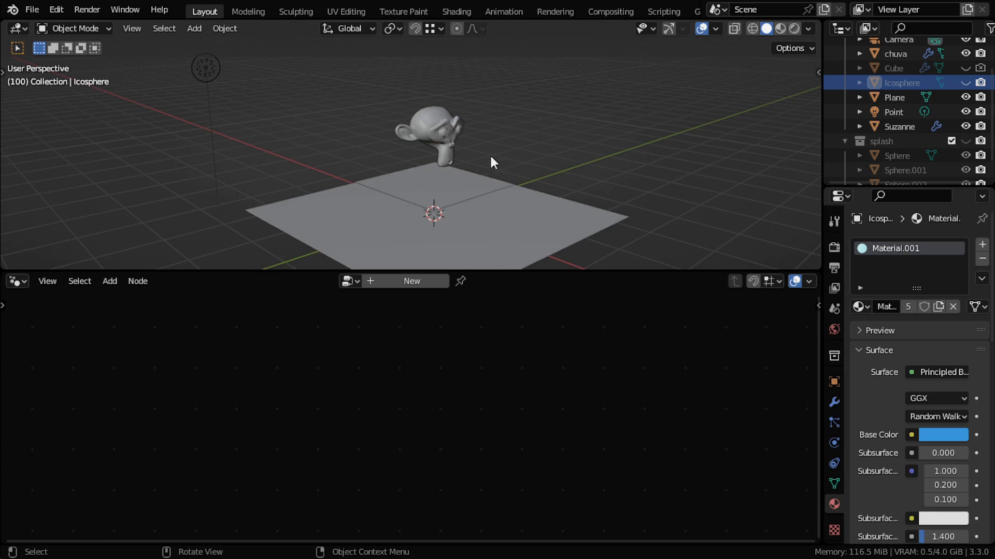
# Select the chuva plane and cut the link between Group Input and Group Output in its node tree.
pyautogui.click(459, 190)
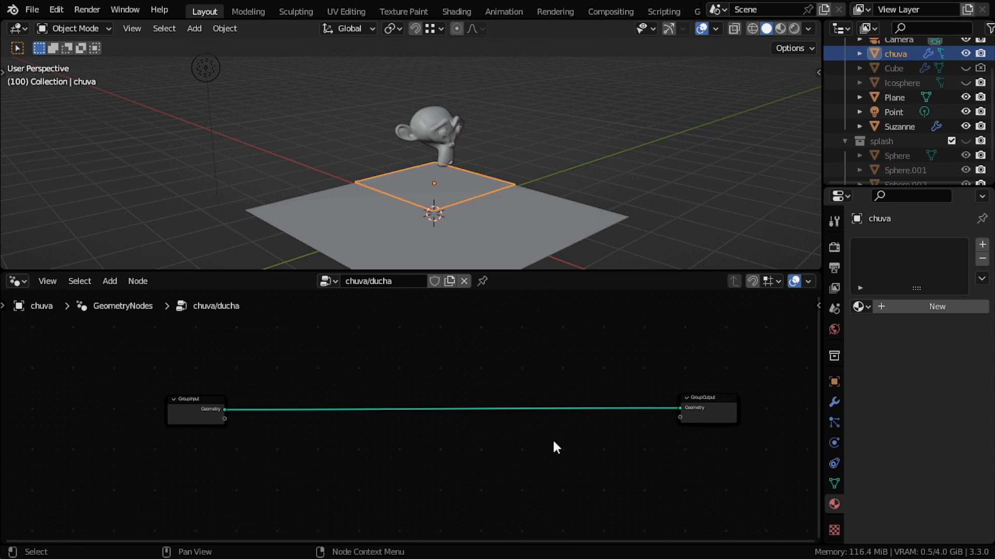
pyautogui.scroll(1, 553, 441)
pyautogui.moveTo(521, 242); pyautogui.dragTo(477, 229, button='middle')
pyautogui.scroll(2, 322, 513)
pyautogui.keyDown('shift'); pyautogui.moveTo(244, 445); pyautogui.dragTo(273, 468, button='middle'); pyautogui.keyUp('shift')
pyautogui.keyDown('ctrl'); pyautogui.moveTo(381, 474); pyautogui.dragTo(379, 476, button='right'); pyautogui.keyUp('ctrl')
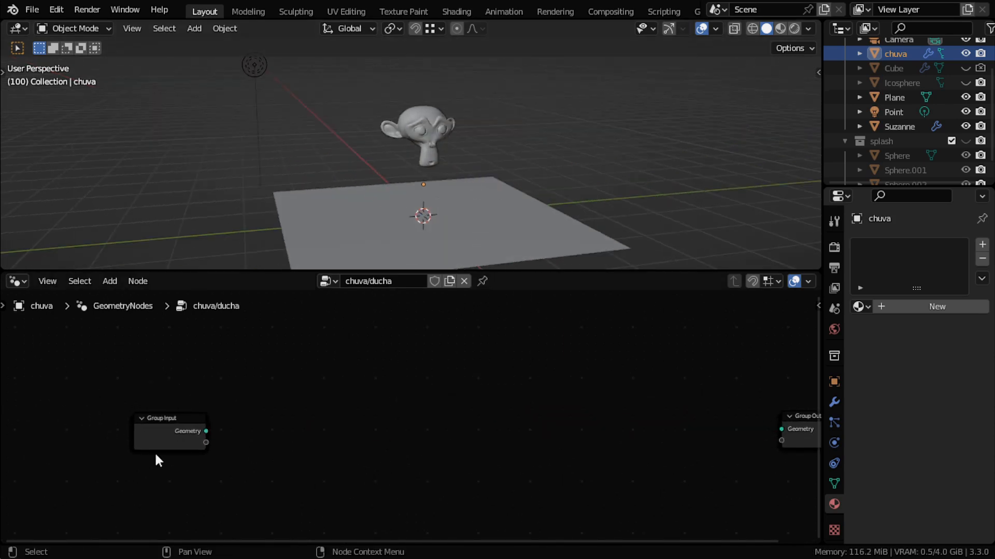
# Move the Group Input node farther from the Group Output node to make room between them.
pyautogui.moveTo(140, 429); pyautogui.dragTo(62, 426)
pyautogui.scroll(-5, 139, 444)
pyautogui.keyDown('shift'); pyautogui.moveTo(149, 449); pyautogui.dragTo(195, 451, button='middle'); pyautogui.keyUp('shift')
pyautogui.moveTo(258, 430); pyautogui.dragTo(83, 426)
pyautogui.keyDown('ctrl'); pyautogui.hscroll(2, 418, 415); pyautogui.keyUp('ctrl')
# Add a Grid node and place it between Group Input and Group Output, closer to Group Input.
pyautogui.hotkey('shift', 'a')
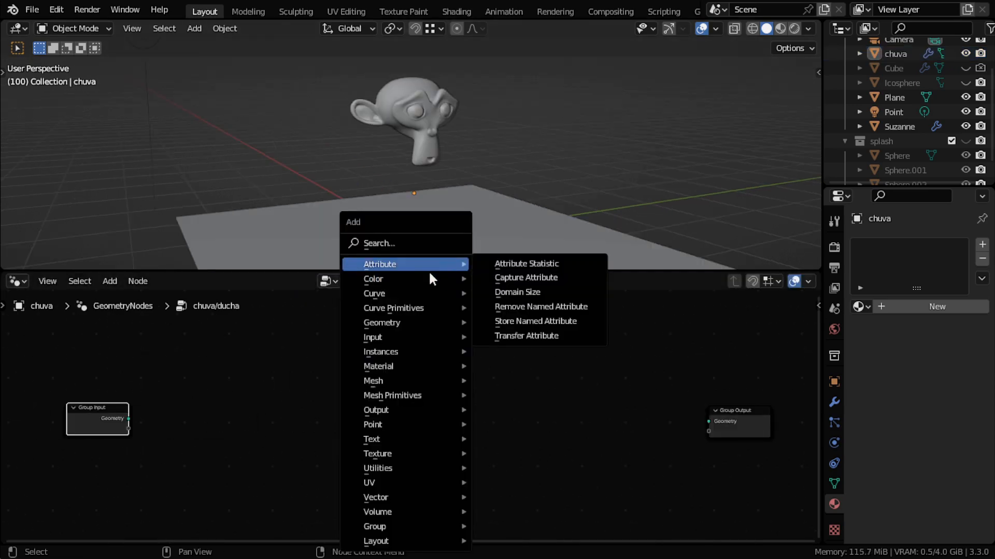
pyautogui.click(431, 243)
pyautogui.write('gri')
pyautogui.press('Down')
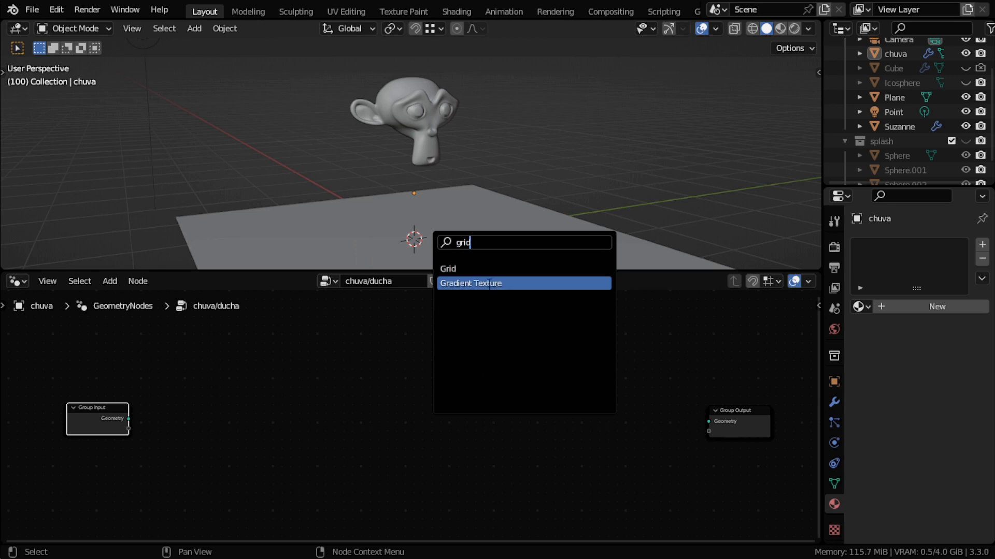
pyautogui.press('Up')
pyautogui.press('Return')
pyautogui.click(330, 380)
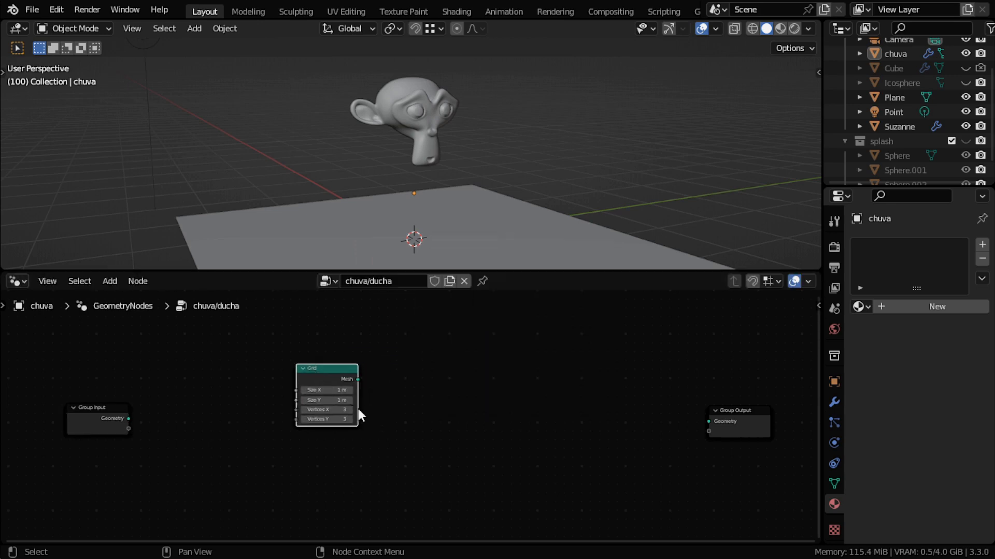
pyautogui.scroll(1, 358, 408)
pyautogui.press('g')
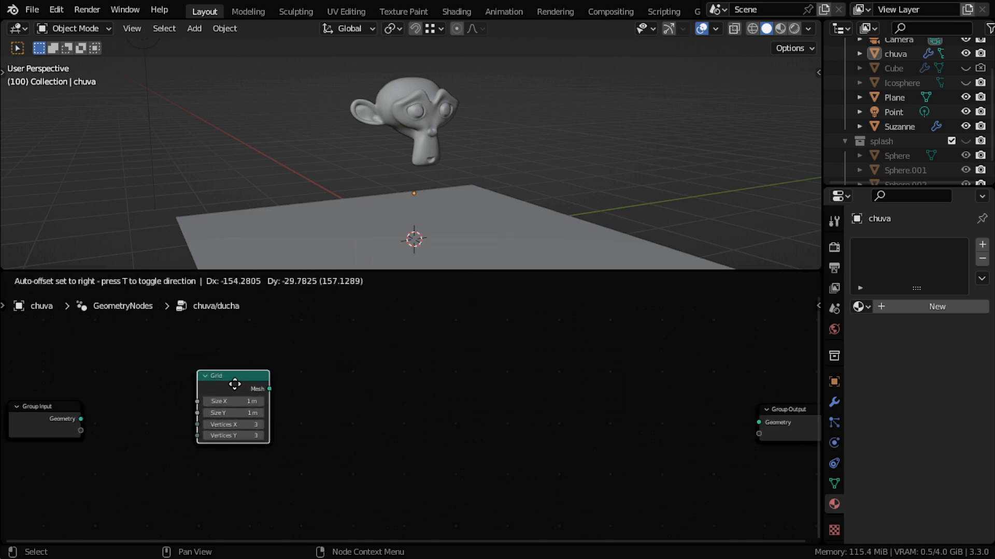
pyautogui.click(233, 410)
# Set the Grid node's Vertices X and Vertices Y to 2 and shift the node slightly upward.
pyautogui.click(226, 421)
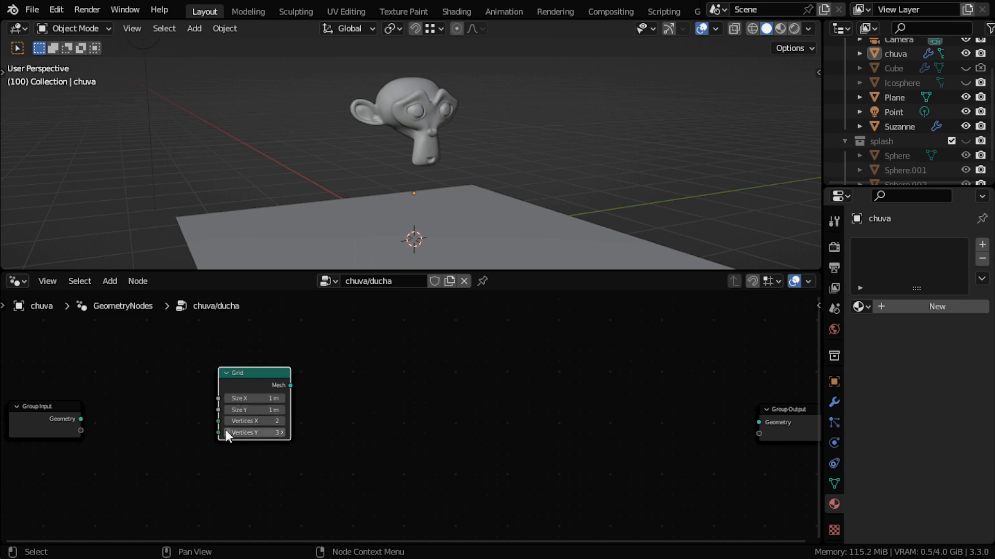
pyautogui.click(226, 432)
pyautogui.moveTo(233, 439); pyautogui.dragTo(225, 435)
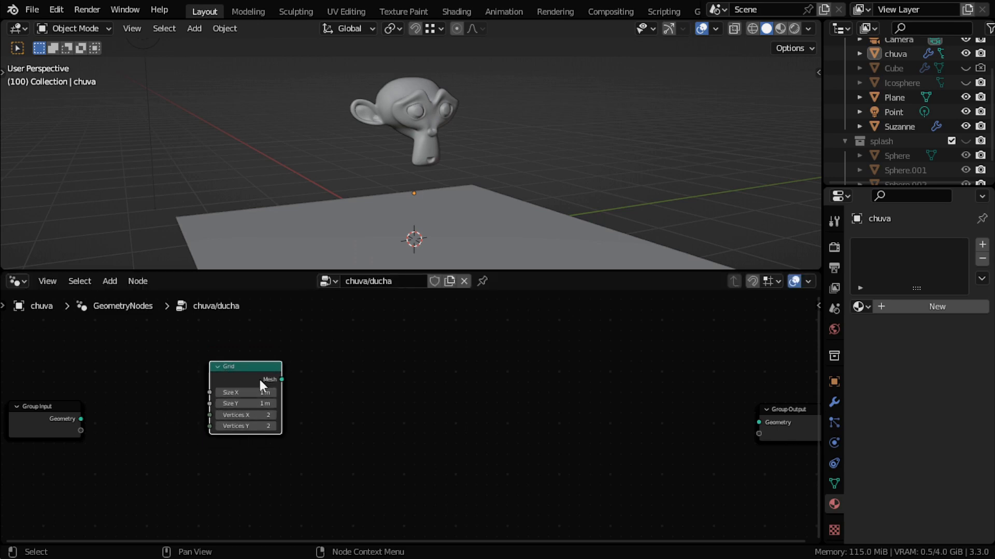
pyautogui.moveTo(255, 382); pyautogui.dragTo(266, 373)
pyautogui.scroll(2, 427, 462)
pyautogui.scroll(-3, 429, 458)
pyautogui.moveTo(476, 417); pyautogui.dragTo(454, 416, button='middle')
pyautogui.scroll(1, 457, 416)
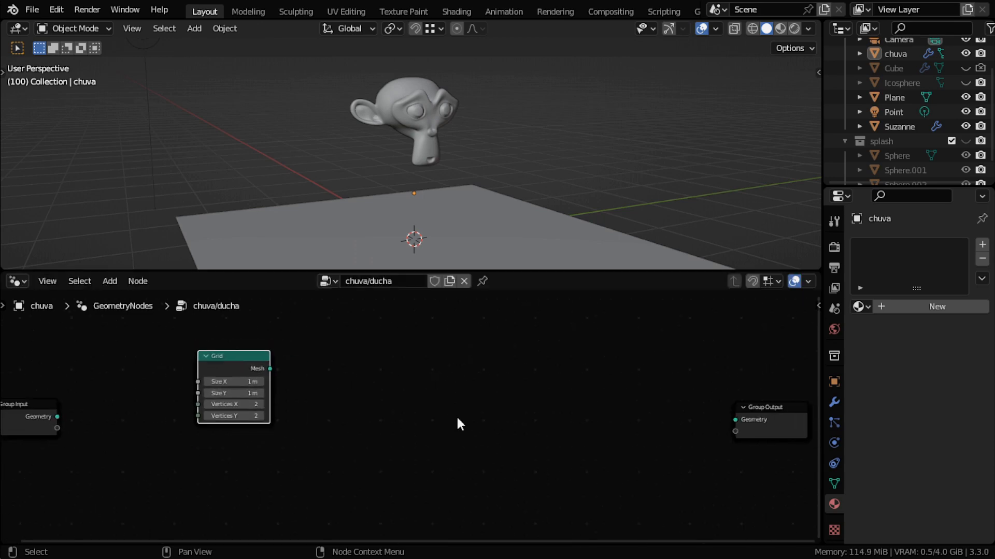
# Add a Distribute Points on Faces node beside the Grid node and link Grid's Mesh output to its Mesh input.
pyautogui.hotkey('shift', 'a')
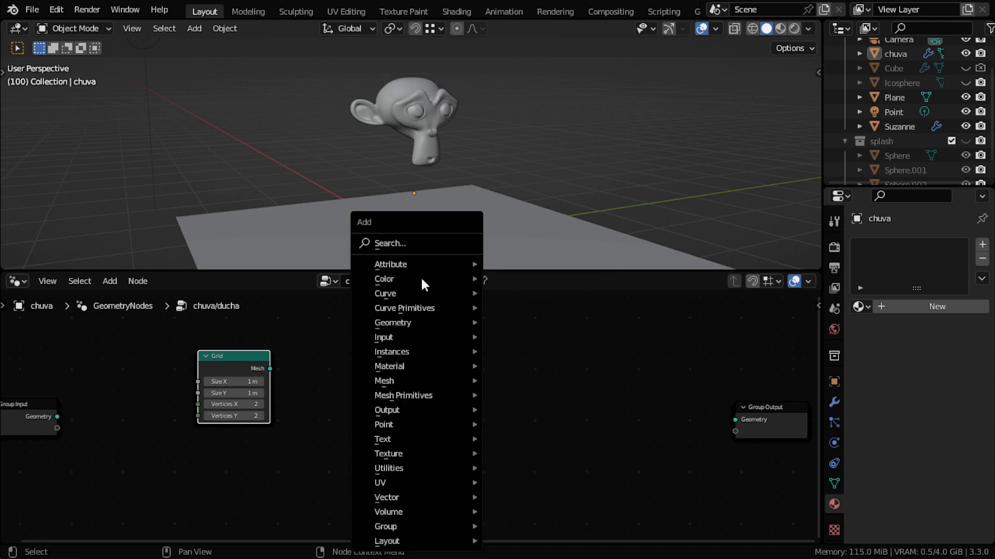
pyautogui.moveTo(414, 424)
pyautogui.click(555, 423)
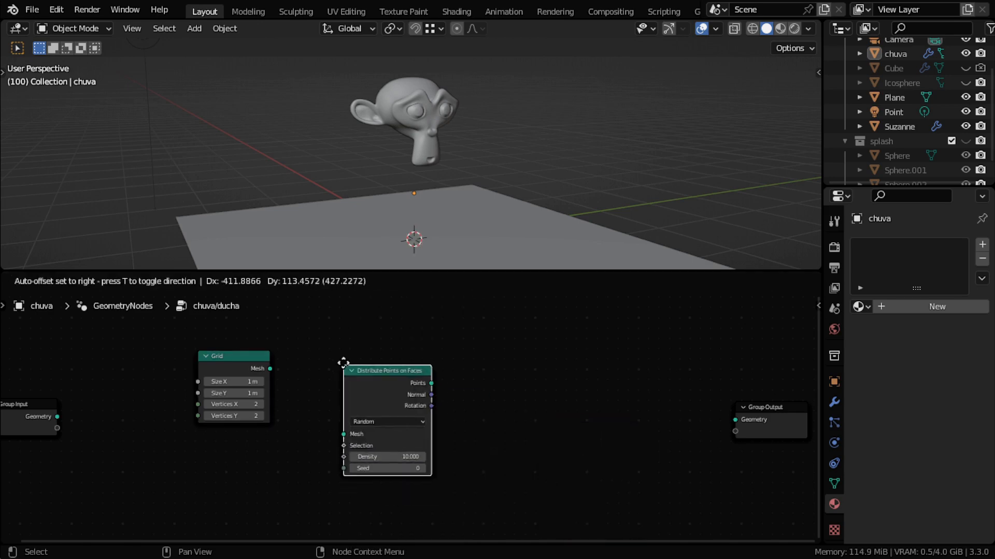
pyautogui.click(368, 378)
pyautogui.scroll(2, 369, 378)
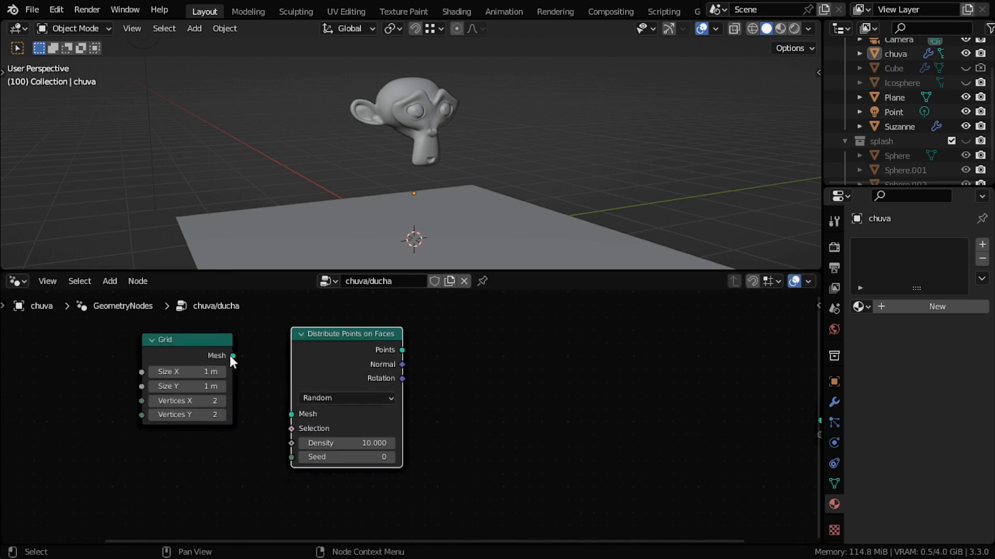
pyautogui.moveTo(231, 356); pyautogui.dragTo(288, 413)
# Link the Points output of Distribute Points on Faces to the Group Output's Geometry input.
pyautogui.moveTo(402, 351); pyautogui.dragTo(439, 374)
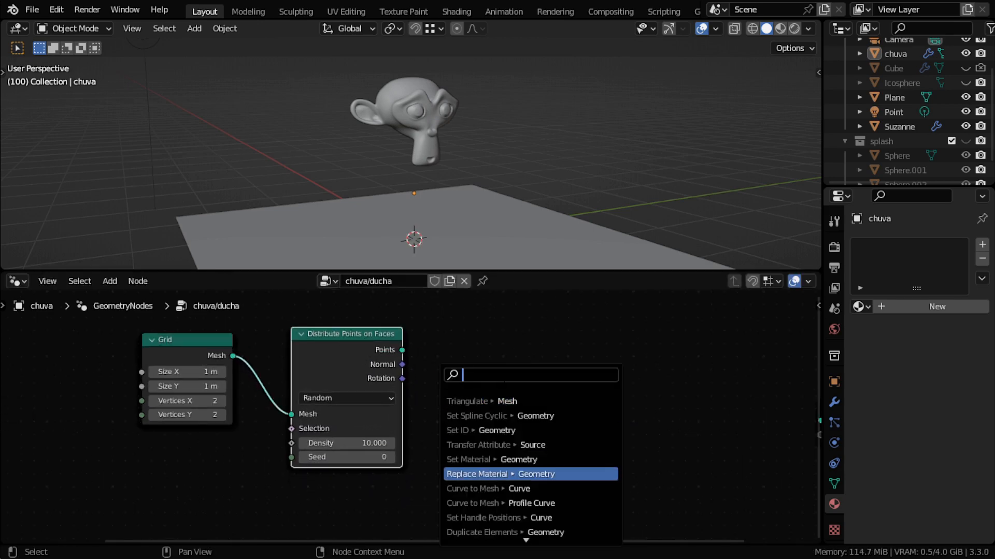
pyautogui.press('Escape')
pyautogui.scroll(-2, 414, 381)
pyautogui.moveTo(328, 368); pyautogui.dragTo(611, 416)
pyautogui.scroll(3, 541, 217)
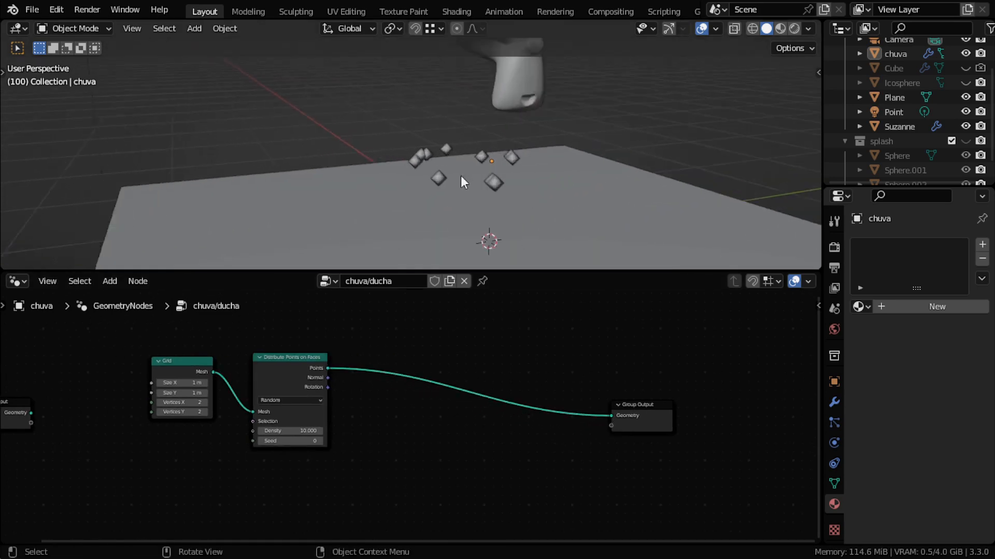
pyautogui.scroll(2, 561, 157)
pyautogui.scroll(2, 427, 141)
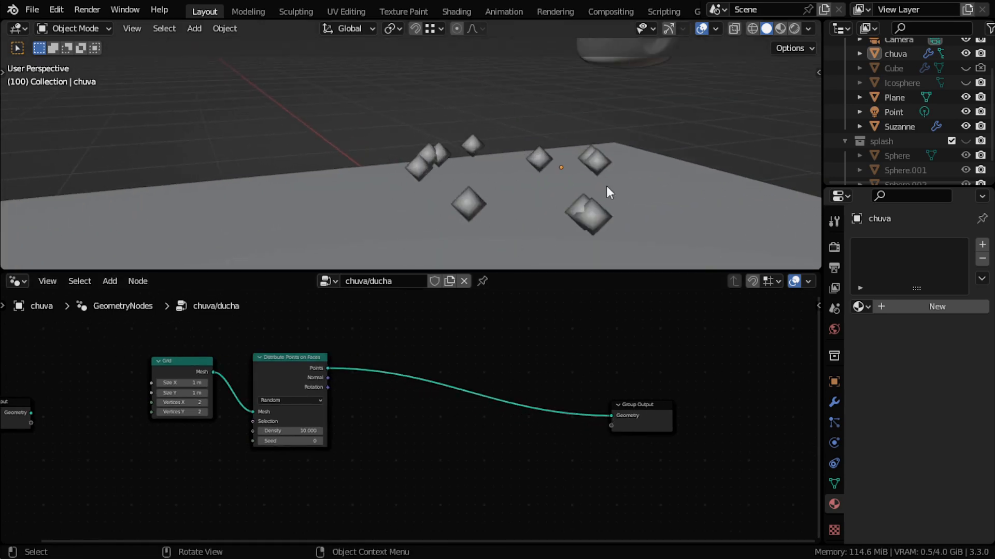
pyautogui.scroll(-5, 570, 197)
pyautogui.scroll(3, 348, 437)
# Nudge the Grid node toward Group Input and move Distribute Points on Faces closer to Grid.
pyautogui.moveTo(348, 438); pyautogui.dragTo(576, 495, button='middle')
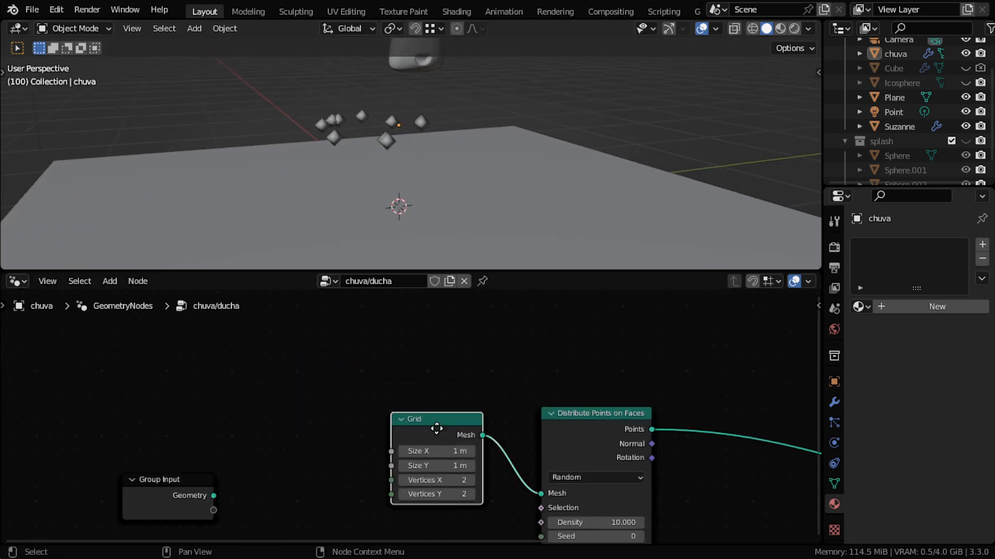
pyautogui.moveTo(437, 429); pyautogui.dragTo(427, 426)
pyautogui.moveTo(612, 459); pyautogui.dragTo(569, 452)
pyautogui.moveTo(643, 491); pyautogui.dragTo(388, 427, button='middle')
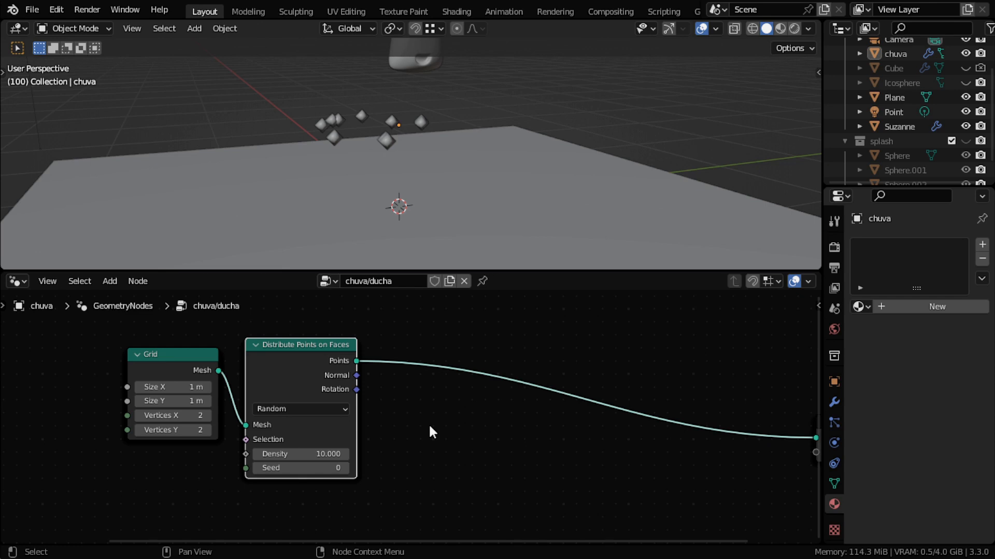
# Add a Set Position node on the link between Distribute Points on Faces and Group Output.
pyautogui.scroll(-3, 428, 431)
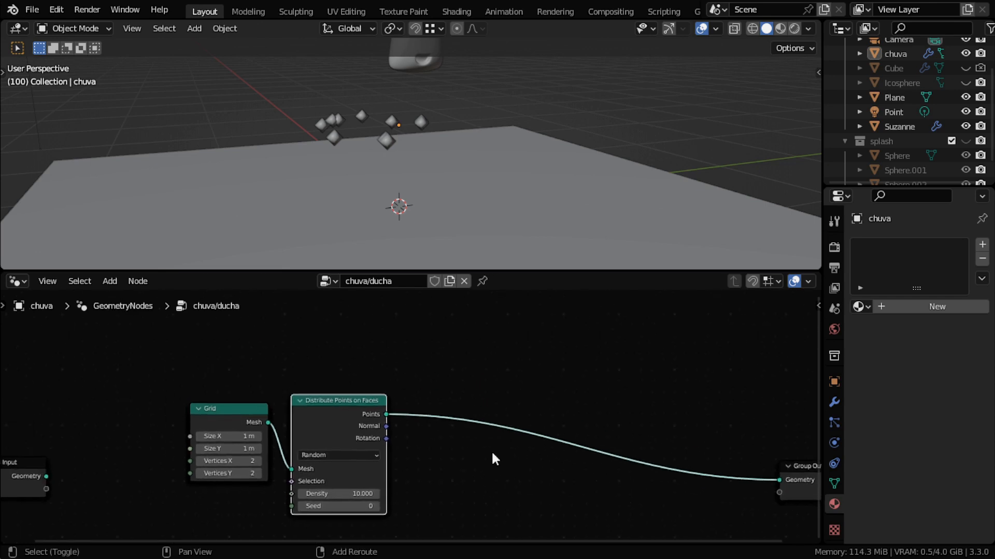
pyautogui.scroll(2, 492, 457)
pyautogui.hotkey('shift', 'a')
pyautogui.click(498, 243)
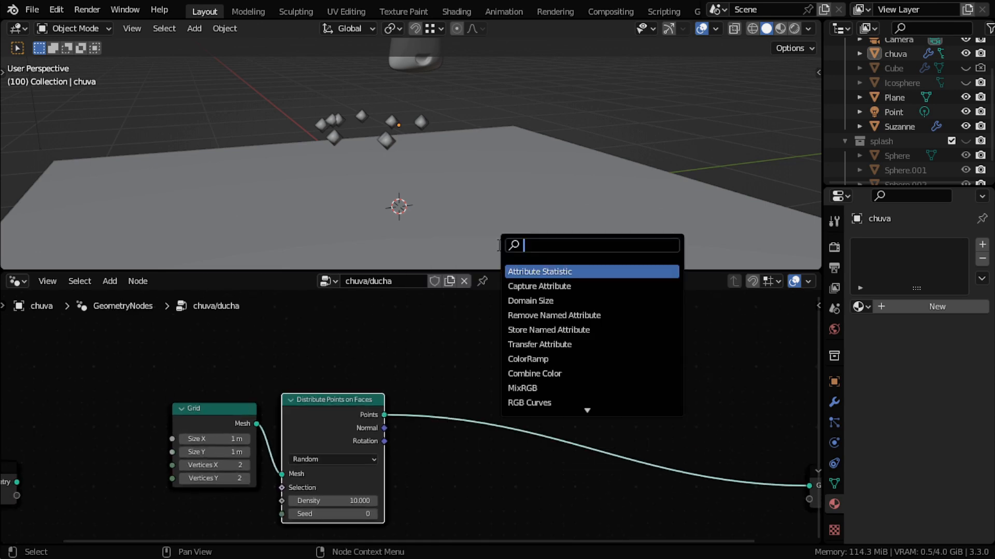
pyautogui.write('set')
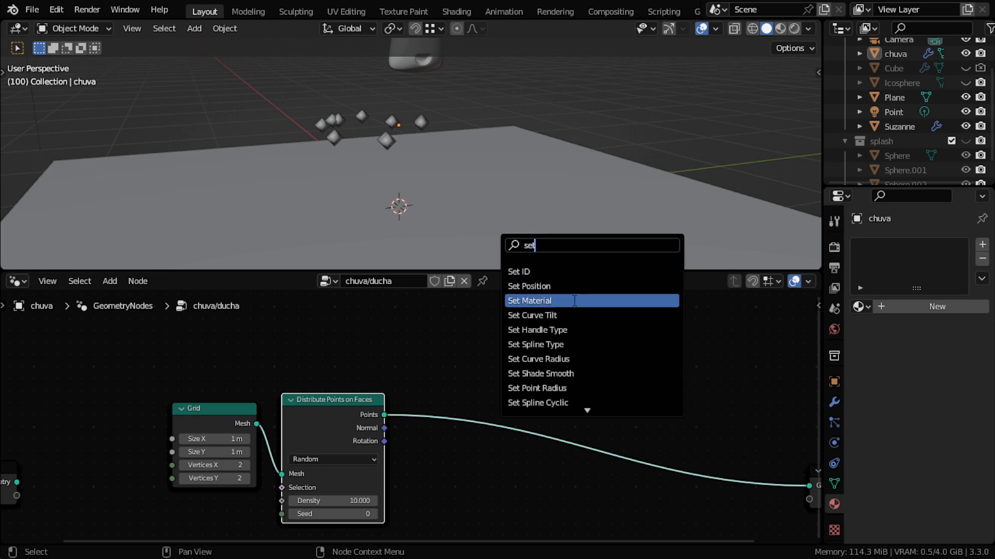
pyautogui.click(564, 286)
pyautogui.click(492, 421)
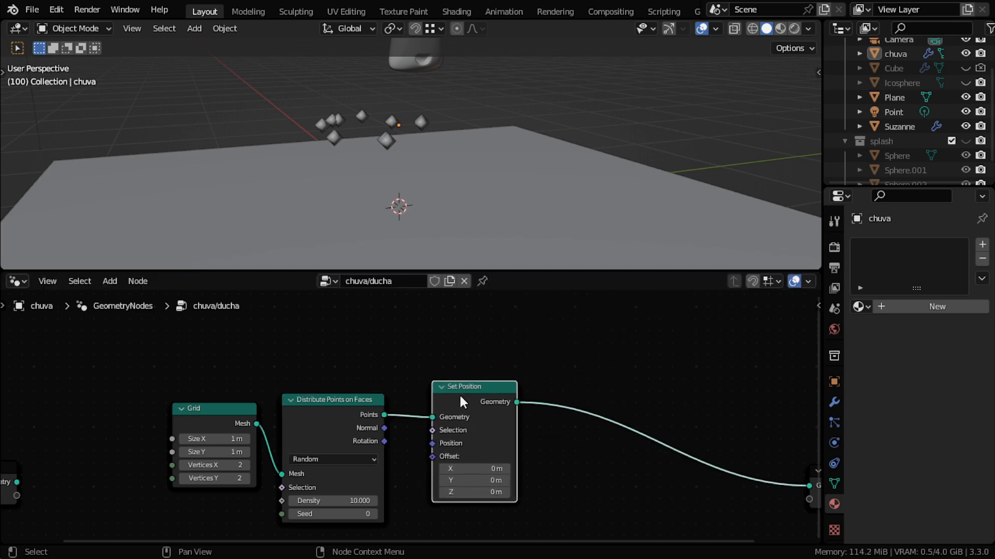
pyautogui.moveTo(457, 398); pyautogui.dragTo(441, 399)
# Move the Set Position node farther from Distribute Points on Faces to leave room between them.
pyautogui.moveTo(461, 444); pyautogui.dragTo(471, 415, button='middle')
pyautogui.scroll(2, 471, 415)
pyautogui.moveTo(470, 379); pyautogui.dragTo(578, 378)
pyautogui.press('Home')
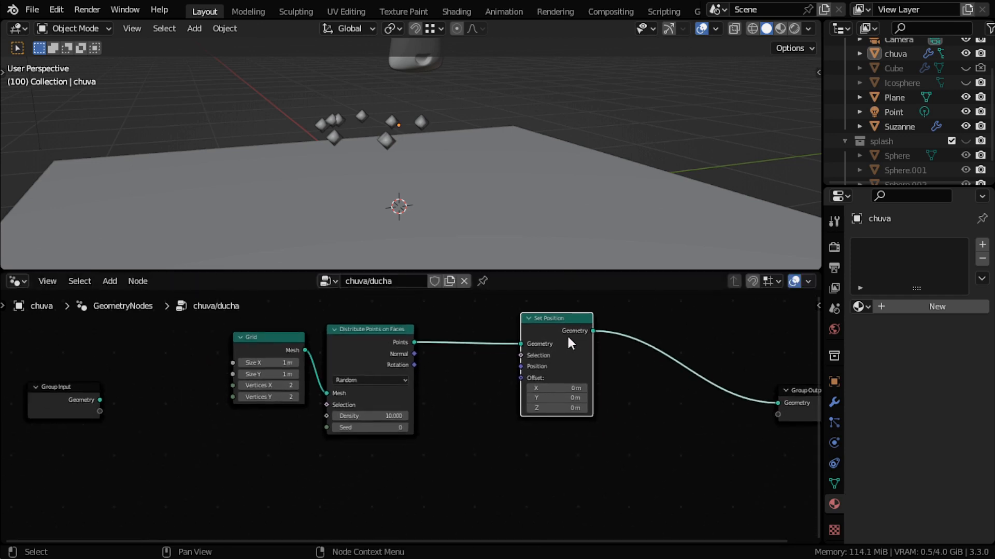
pyautogui.moveTo(566, 334); pyautogui.dragTo(543, 331)
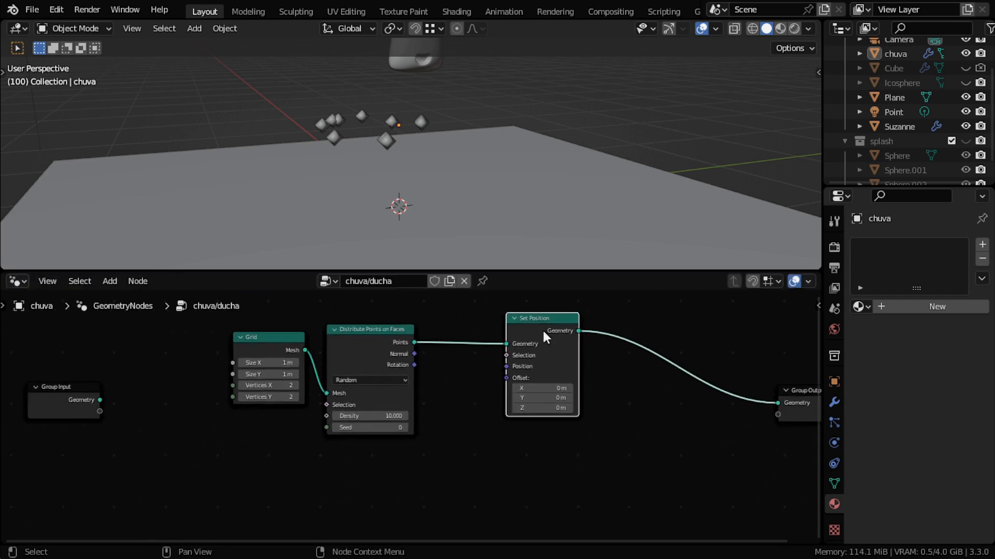
pyautogui.scroll(-3, 517, 377)
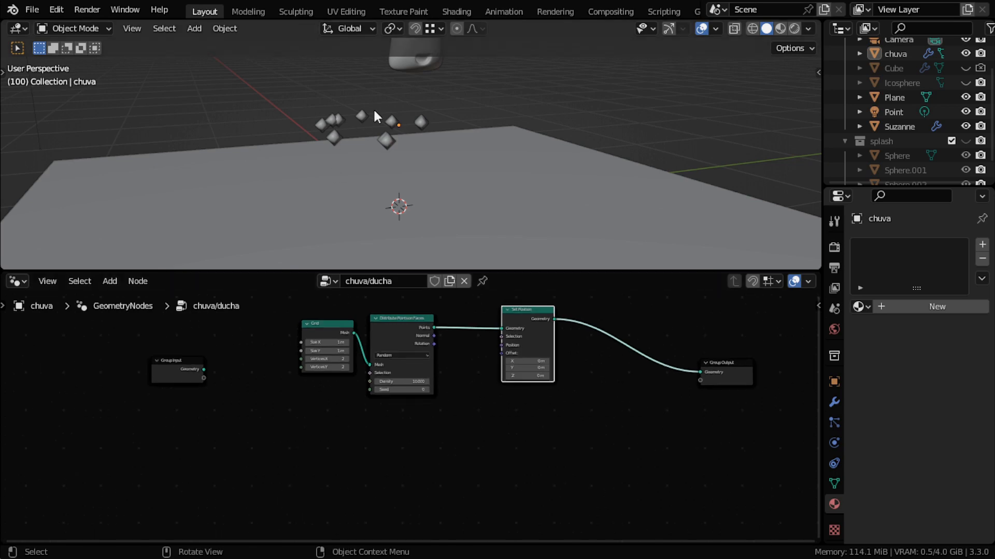
# Move the chuva object straight up along Z until its points sit above Suzanne's head.
pyautogui.scroll(-5, 385, 119)
pyautogui.click(399, 199)
pyautogui.press('g')
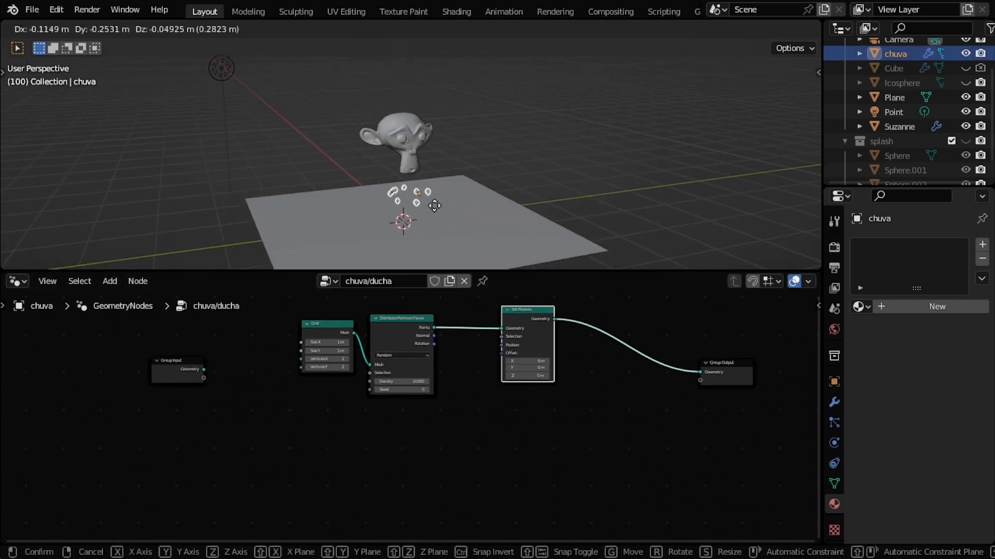
pyautogui.press('z')
pyautogui.click(445, 98)
pyautogui.click(513, 138)
pyautogui.moveTo(517, 142); pyautogui.dragTo(524, 161, button='middle')
pyautogui.scroll(2, 528, 129)
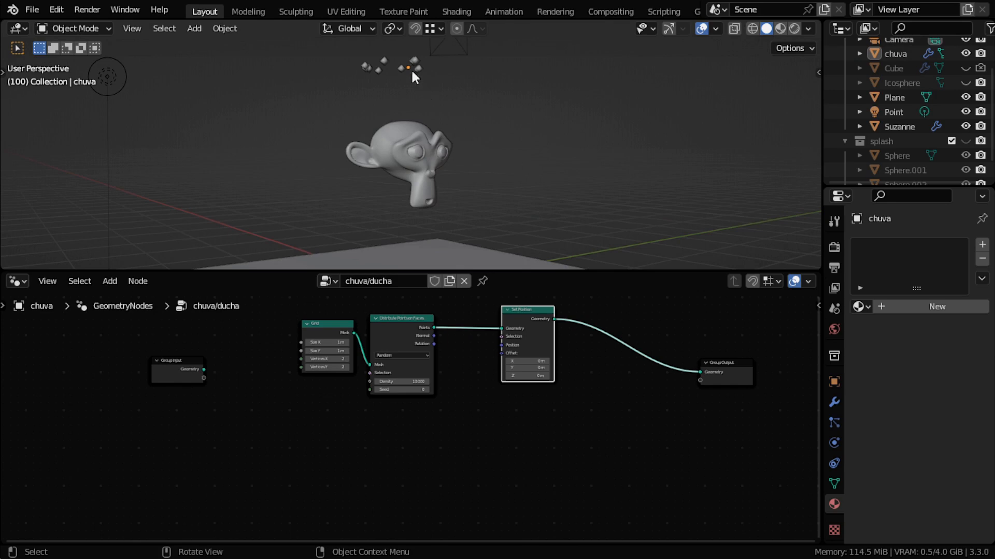
# Add a Random Value node and place it in the empty area below the Grid node.
pyautogui.scroll(2, 456, 409)
pyautogui.hotkey('shift', 'a')
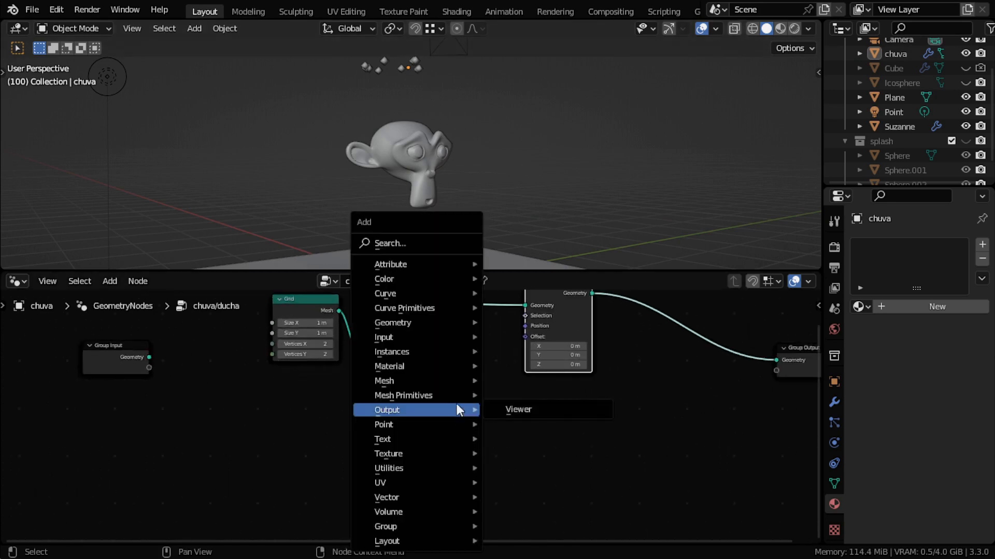
pyautogui.click(445, 241)
pyautogui.write('rand')
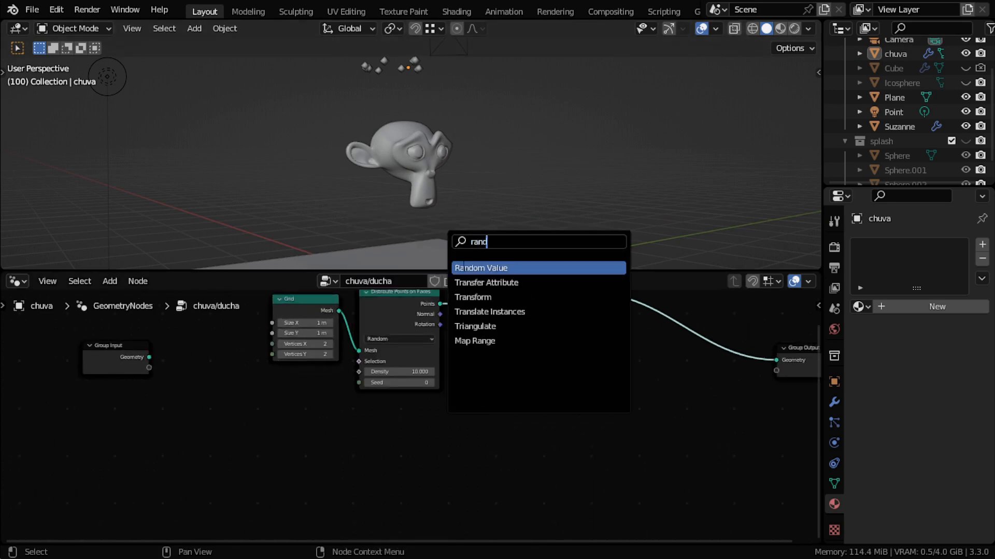
pyautogui.click(492, 270)
pyautogui.click(302, 455)
pyautogui.moveTo(381, 475); pyautogui.dragTo(421, 462, button='middle')
pyautogui.scroll(1, 420, 462)
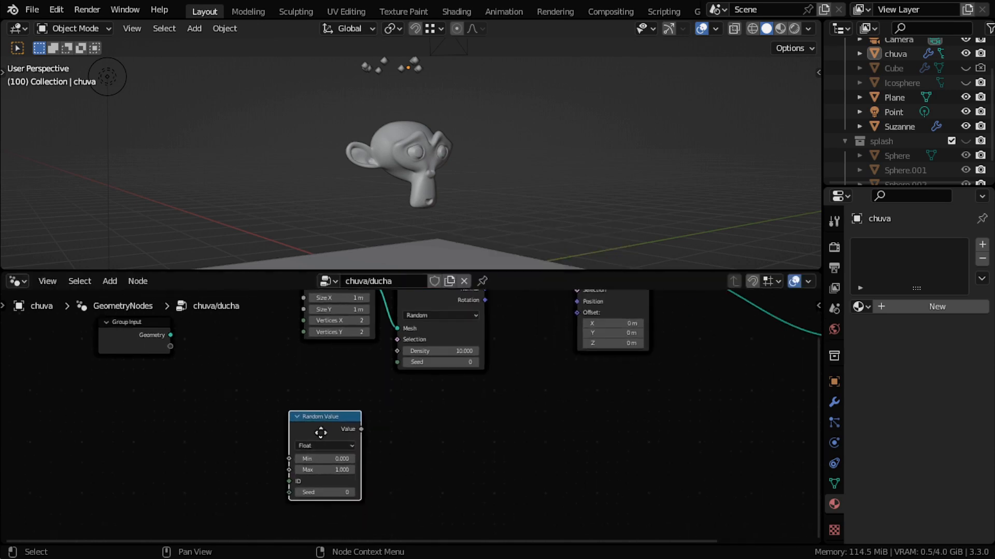
pyautogui.moveTo(322, 433); pyautogui.dragTo(331, 435)
# Set the Random Value node's Min to 1 and Max to 12.
pyautogui.moveTo(388, 474); pyautogui.dragTo(498, 413, button='middle')
pyautogui.scroll(4, 466, 423)
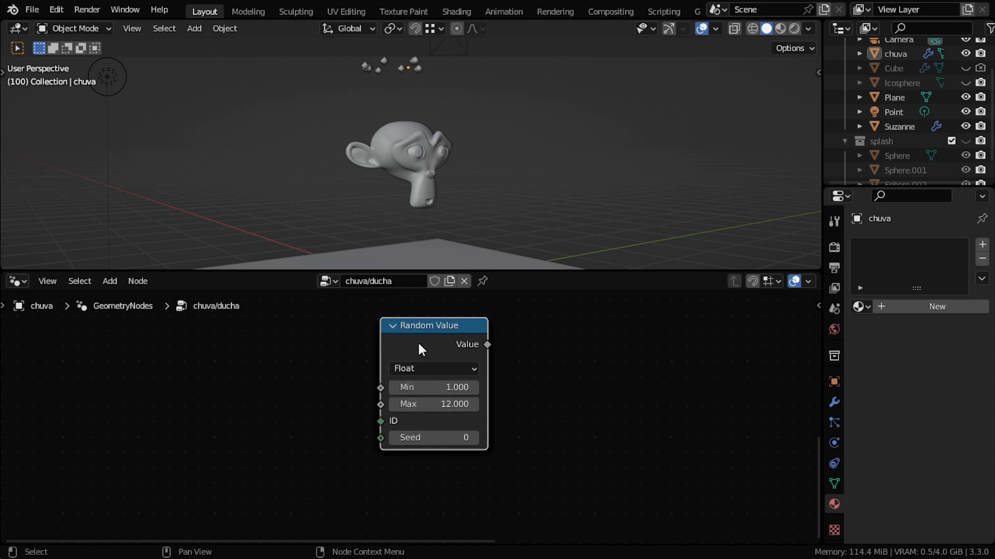
pyautogui.moveTo(419, 350)
pyautogui.mouseDown()
pyautogui.moveTo(433, 357)
pyautogui.moveTo(423, 352)
pyautogui.mouseUp()
pyautogui.scroll(-4, 514, 390)
pyautogui.moveTo(488, 423); pyautogui.dragTo(450, 436, button='middle')
pyautogui.scroll(2, 440, 444)
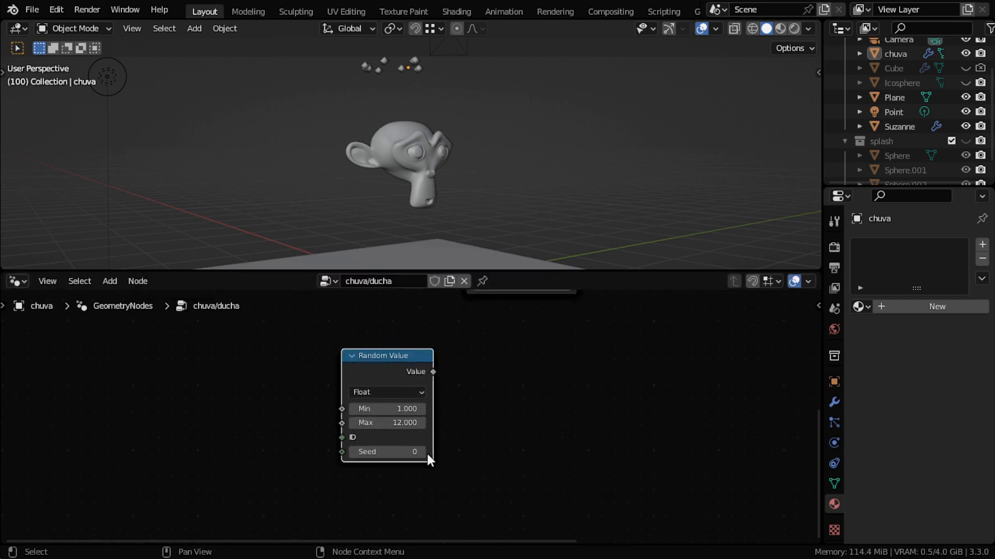
# Set the Random Value node's Seed to 3 and shift the node slightly upward.
pyautogui.click(422, 453)
pyautogui.click(423, 453)
pyautogui.click(422, 452)
pyautogui.moveTo(364, 373); pyautogui.dragTo(364, 363)
pyautogui.scroll(-3, 472, 402)
pyautogui.scroll(5, 490, 409)
# Add a Math node in Add mode and link Random Value's output to its first Value input.
pyautogui.hotkey('shift', 'a')
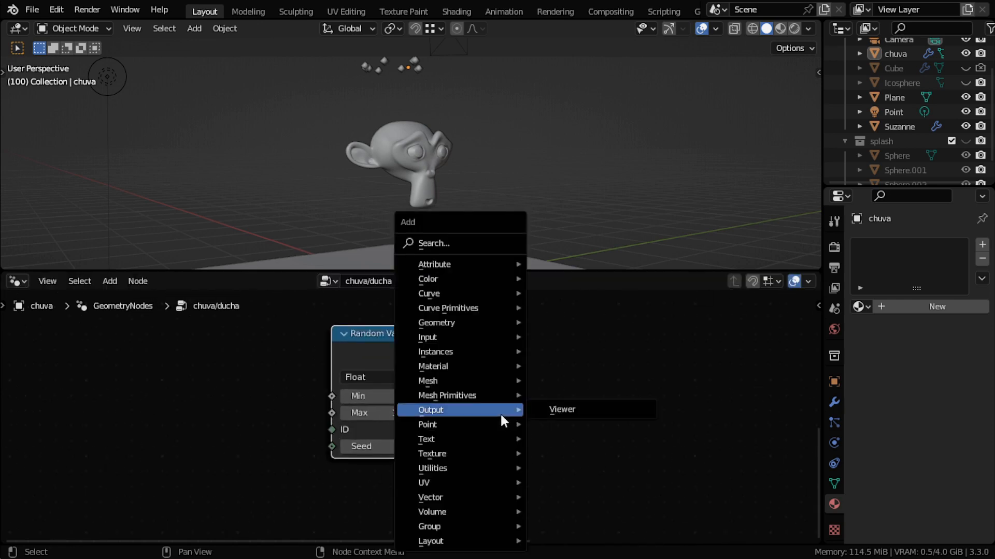
pyautogui.click(469, 246)
pyautogui.write('ma')
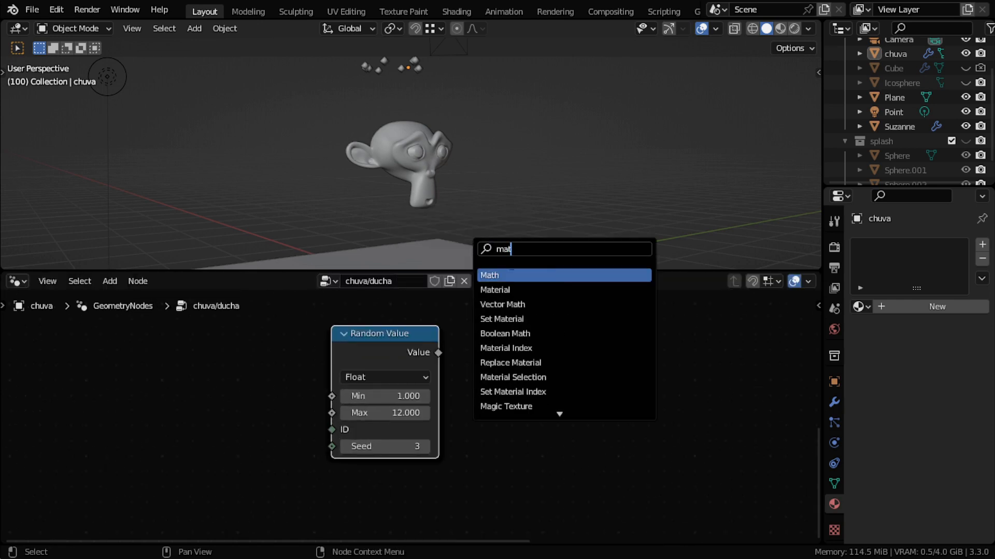
pyautogui.write('t')
pyautogui.press('Return')
pyautogui.click(507, 398)
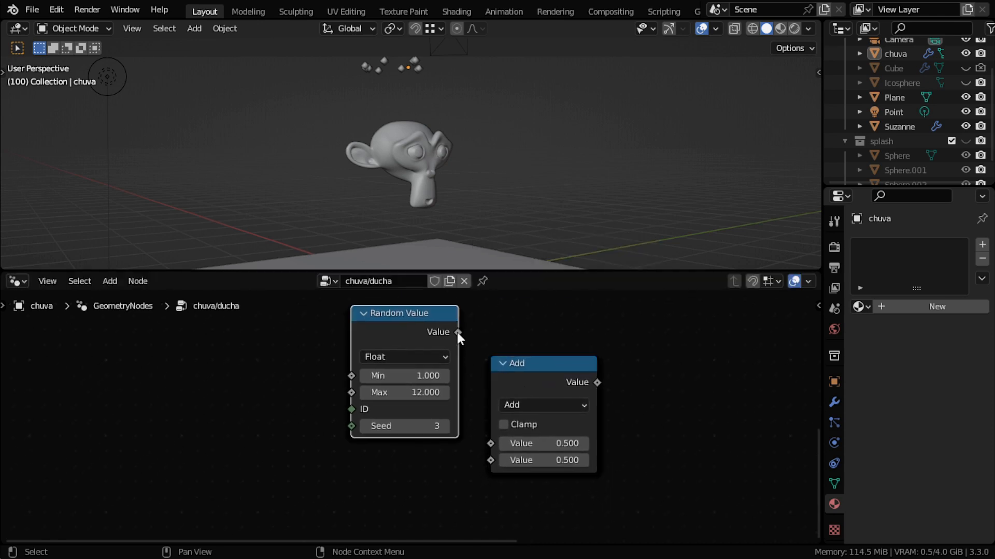
pyautogui.moveTo(489, 444); pyautogui.dragTo(490, 444)
# Duplicate the Add node beneath Random Value and link its output to the original Add node's second Value input.
pyautogui.hotkey('shift', 'd')
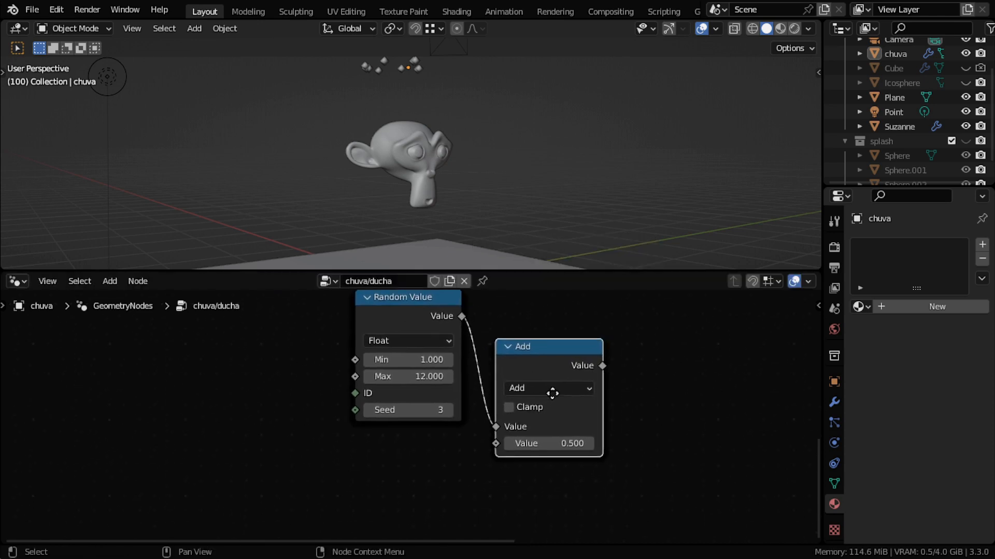
pyautogui.click(411, 471)
pyautogui.moveTo(450, 454); pyautogui.dragTo(456, 430, button='middle')
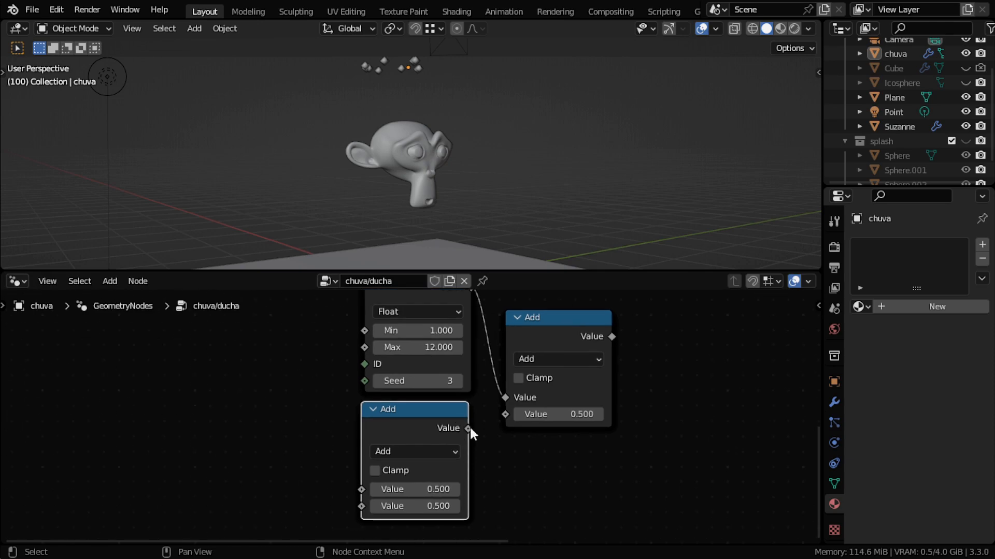
pyautogui.moveTo(468, 427); pyautogui.dragTo(501, 414)
pyautogui.moveTo(398, 439); pyautogui.dragTo(399, 439)
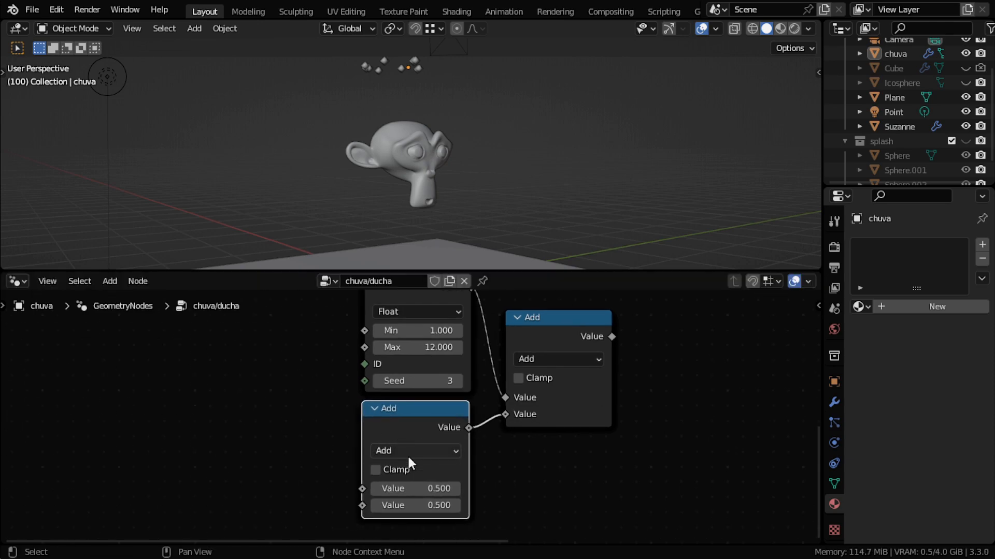
# Change the Math node beneath Random Value to Divide and nudge the Add node slightly upward.
pyautogui.click(409, 452)
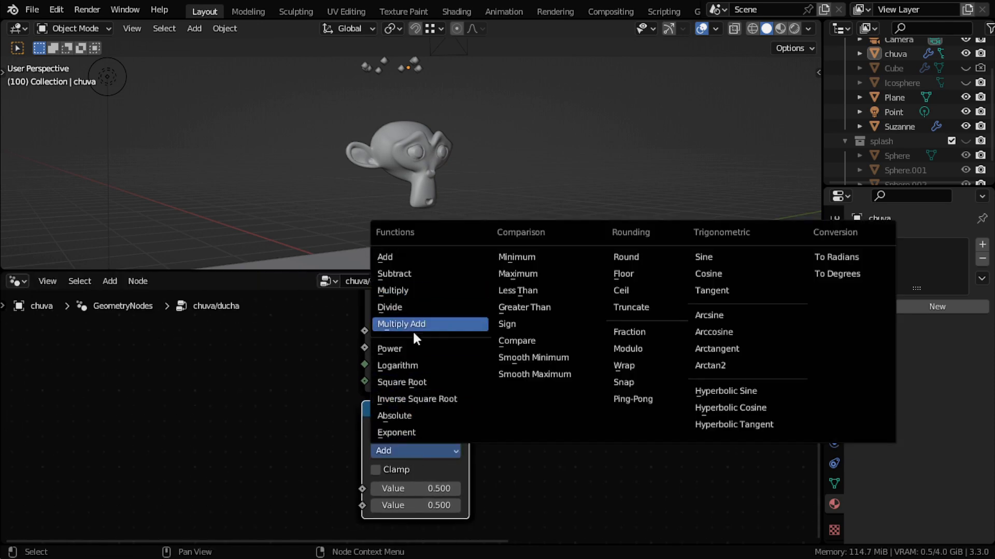
pyautogui.click(410, 313)
pyautogui.moveTo(413, 428); pyautogui.dragTo(418, 438)
pyautogui.press('g')
pyautogui.rightClick(417, 418)
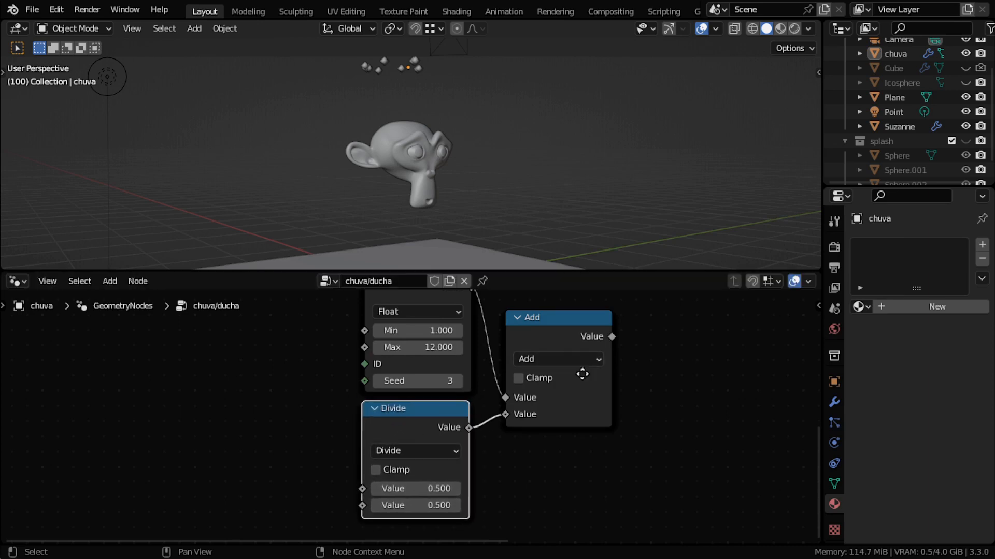
pyautogui.moveTo(582, 374); pyautogui.dragTo(560, 449, button='middle')
pyautogui.moveTo(523, 413); pyautogui.dragTo(523, 399)
pyautogui.moveTo(406, 362); pyautogui.dragTo(406, 361)
pyautogui.moveTo(769, 465); pyautogui.dragTo(682, 434, button='middle')
# Duplicate the Add node, place the copy after it, and change the copy's operation to Fraction.
pyautogui.moveTo(504, 368); pyautogui.dragTo(481, 362)
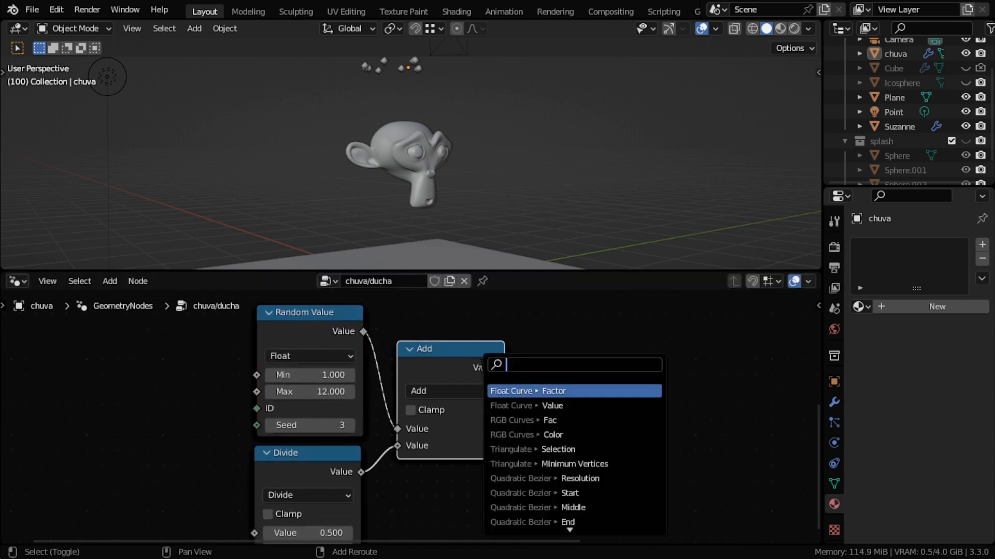
pyautogui.hotkey('shift', 'd')
pyautogui.click(589, 354)
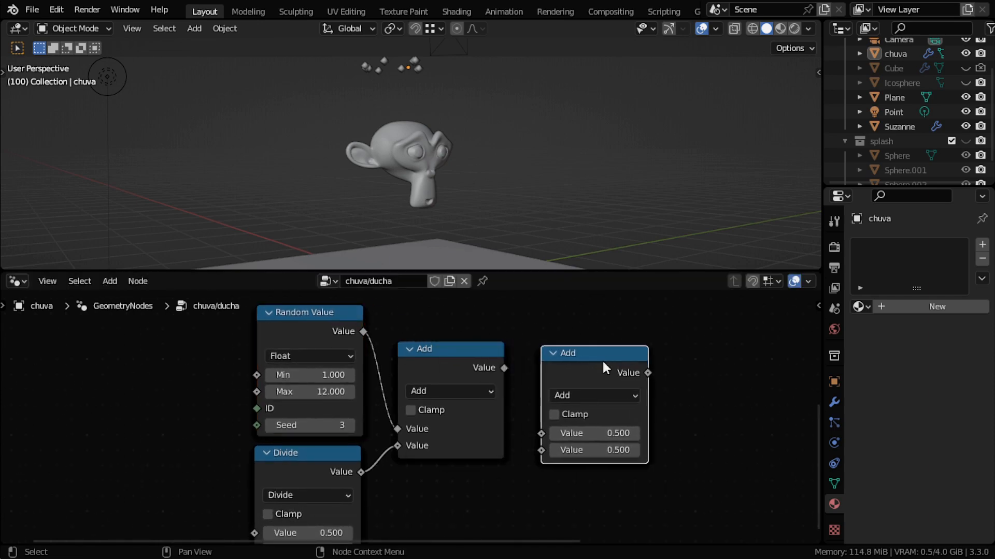
pyautogui.click(595, 395)
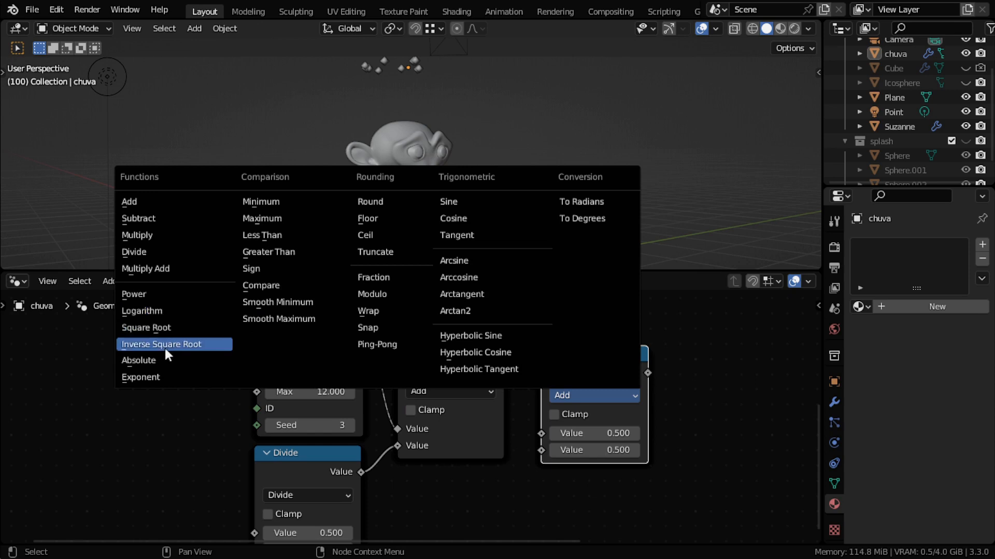
pyautogui.click(387, 277)
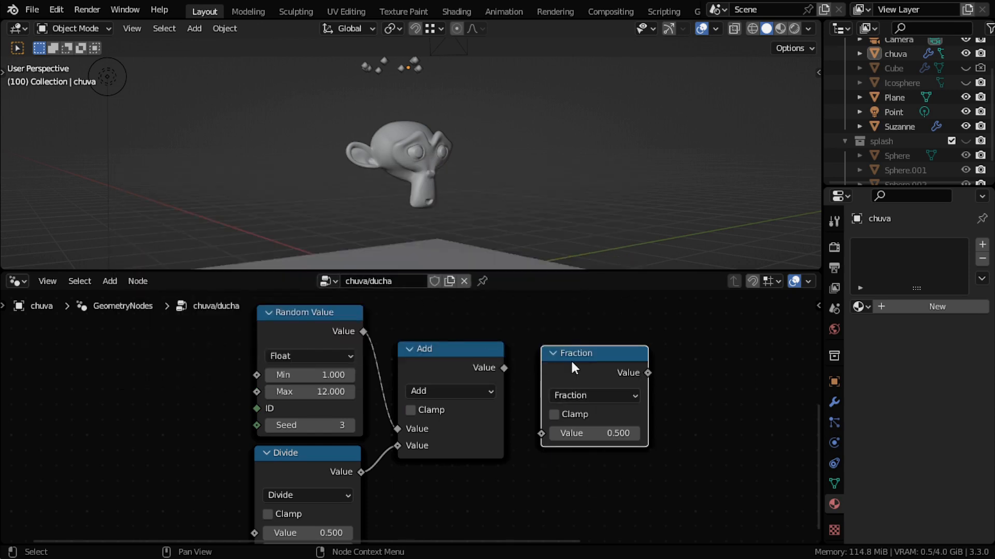
# Link the Add node's output to the Fraction node's Value input and move Fraction closer to Add.
pyautogui.moveTo(504, 369); pyautogui.dragTo(540, 426)
pyautogui.moveTo(588, 367); pyautogui.dragTo(569, 371)
pyautogui.scroll(-3, 596, 364)
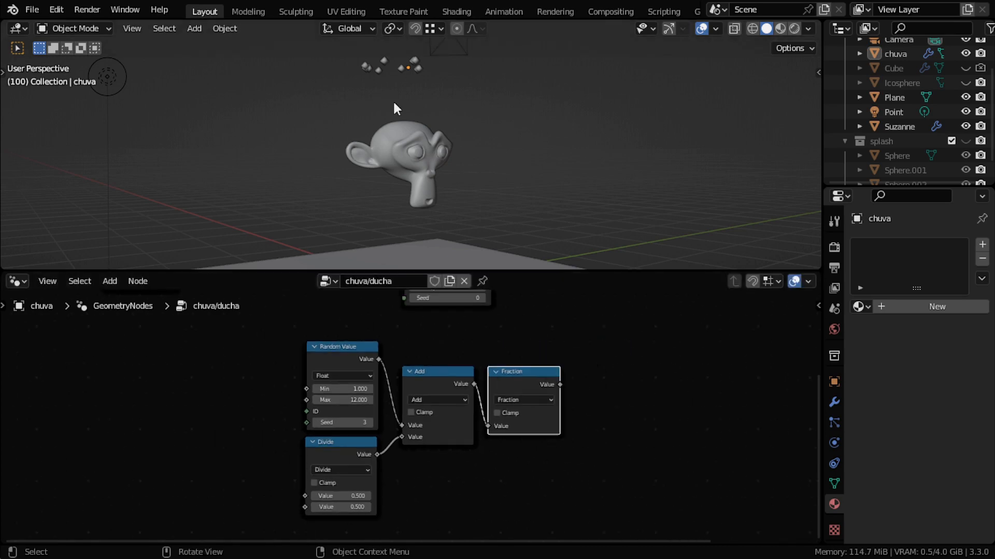
pyautogui.moveTo(438, 387)
pyautogui.mouseDown()
pyautogui.moveTo(435, 369)
pyautogui.moveTo(425, 384)
pyautogui.mouseUp()
pyautogui.rightClick(433, 371)
pyautogui.rightClick(425, 385)
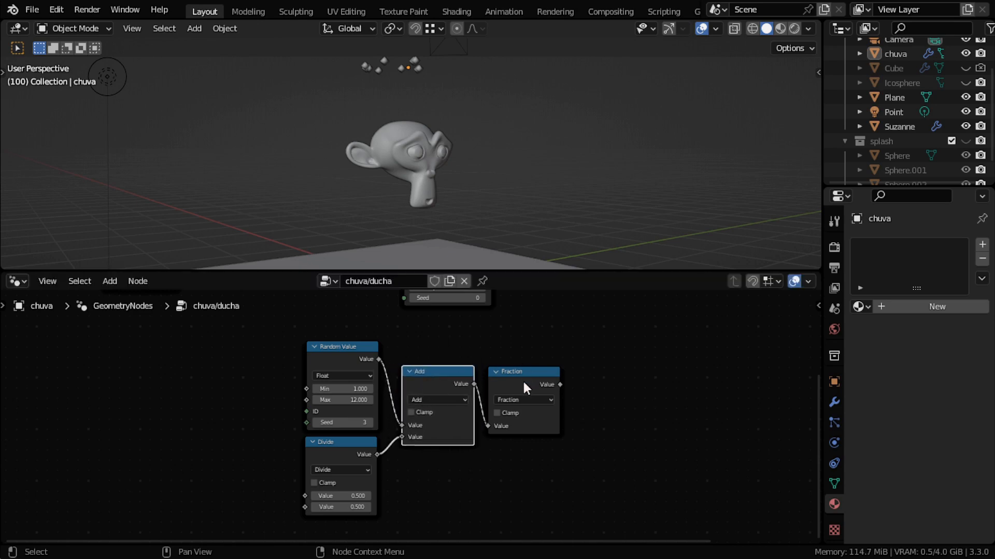
pyautogui.moveTo(523, 384); pyautogui.dragTo(527, 382)
pyautogui.scroll(-3, 484, 168)
pyautogui.scroll(1, 326, 520)
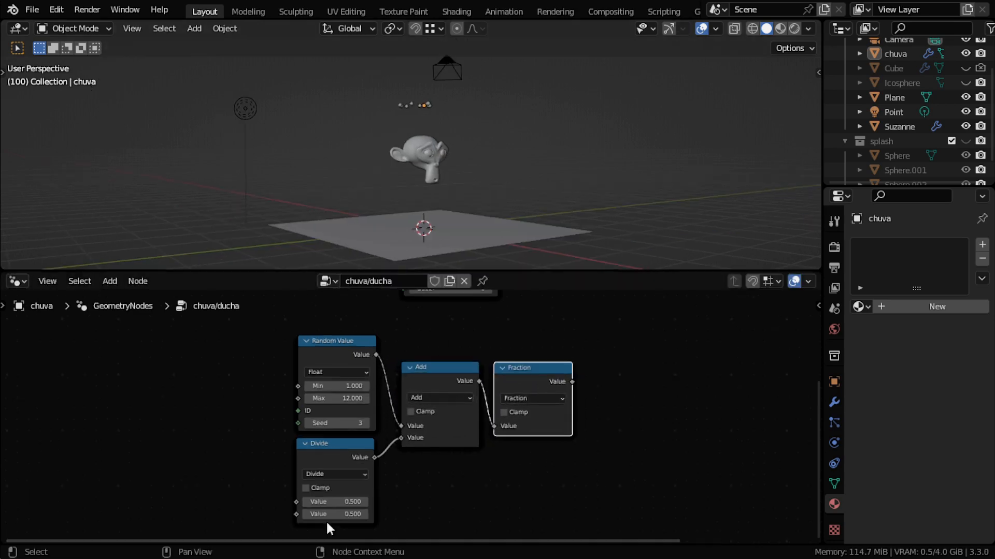
# Add a Value node before the Divide node and link its output to Divide's first Value input.
pyautogui.scroll(3, 326, 522)
pyautogui.moveTo(259, 461); pyautogui.dragTo(395, 427, button='middle')
pyautogui.scroll(1, 397, 426)
pyautogui.moveTo(432, 435); pyautogui.dragTo(437, 434)
pyautogui.moveTo(327, 471); pyautogui.dragTo(386, 430, button='middle')
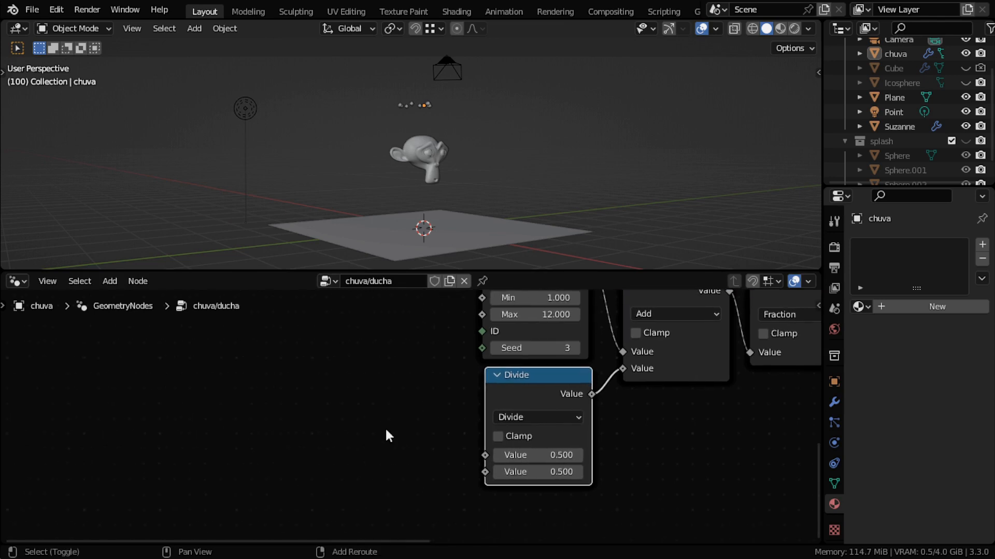
pyautogui.hotkey('shift', 'a')
pyautogui.click(368, 241)
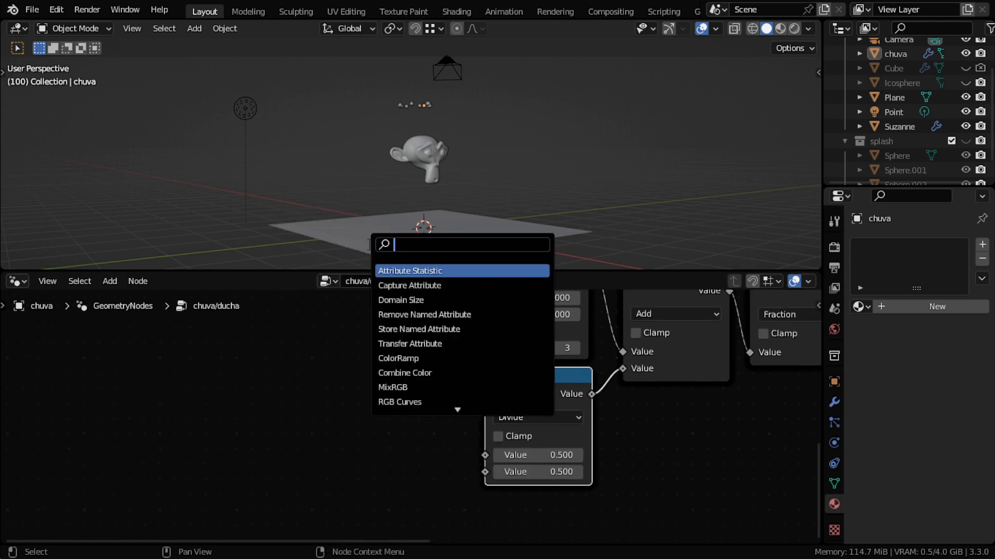
pyautogui.write('vale')
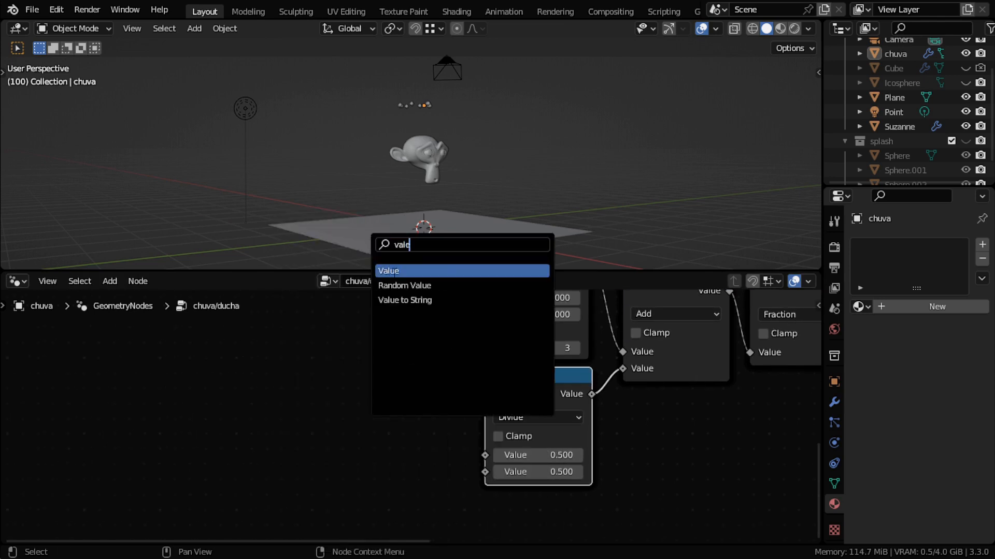
pyautogui.press('Return')
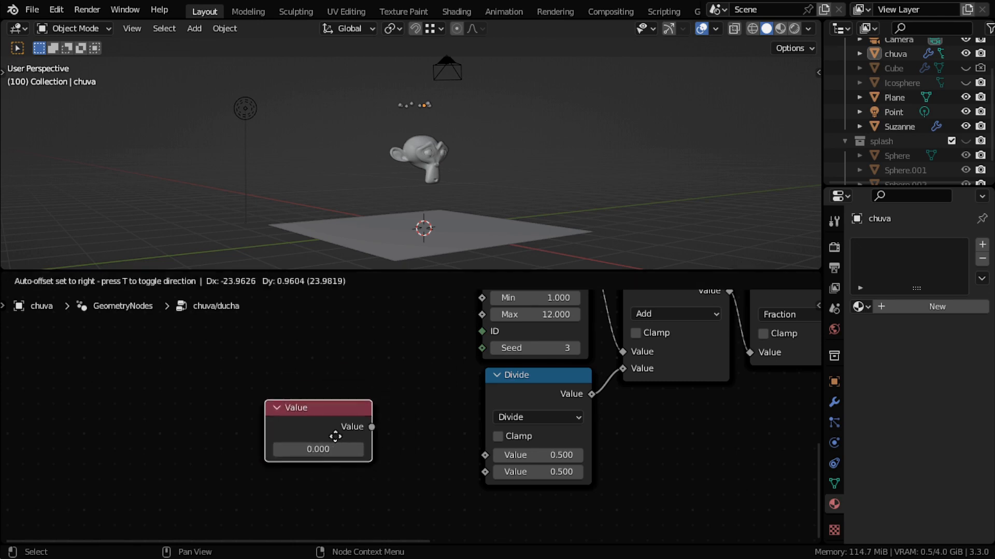
pyautogui.click(335, 436)
pyautogui.scroll(1, 403, 419)
pyautogui.moveTo(397, 409); pyautogui.dragTo(517, 442)
# Set the Divide node's second Value to 50.
pyautogui.click(587, 382)
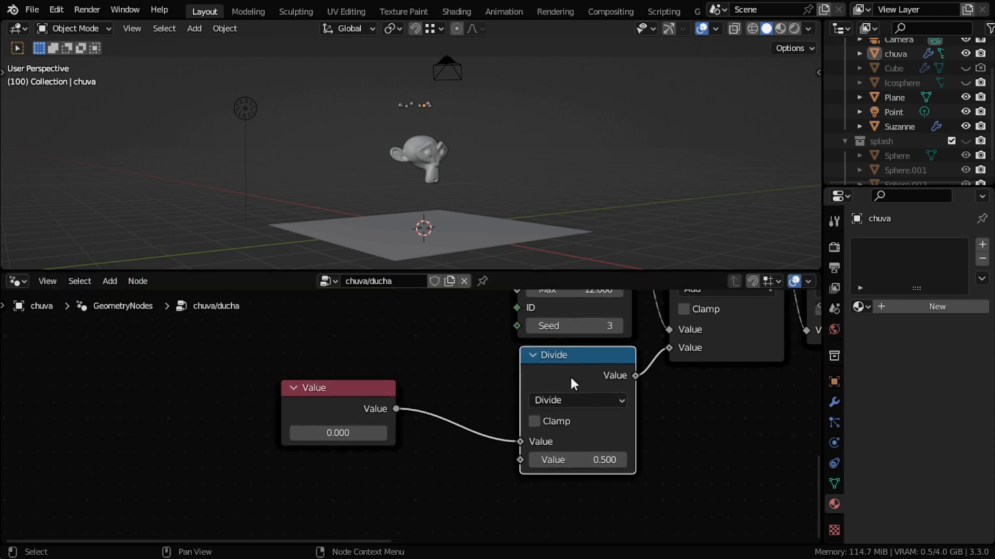
pyautogui.click(577, 457)
pyautogui.write('50')
pyautogui.press('Return')
# Drive the Value node with the expression #frame and play the animation briefly to check that it follows the timeline.
pyautogui.scroll(2, 338, 408)
pyautogui.click(374, 417)
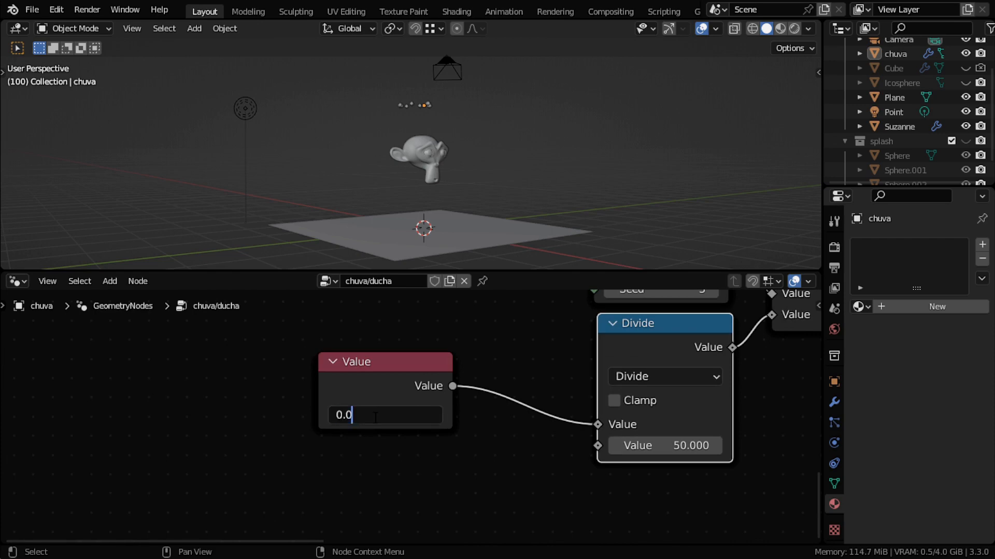
pyautogui.write('#frame')
pyautogui.press('Return')
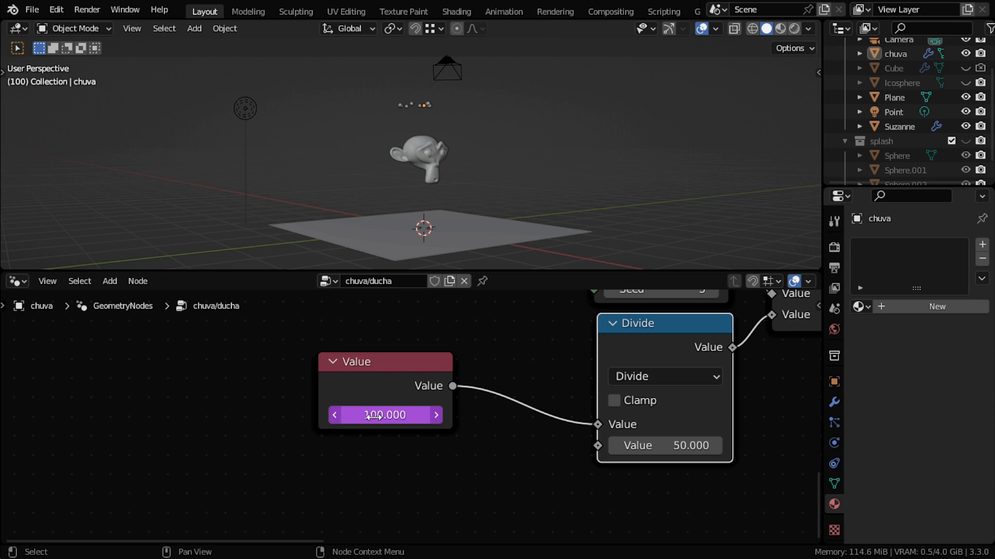
pyautogui.press('space')
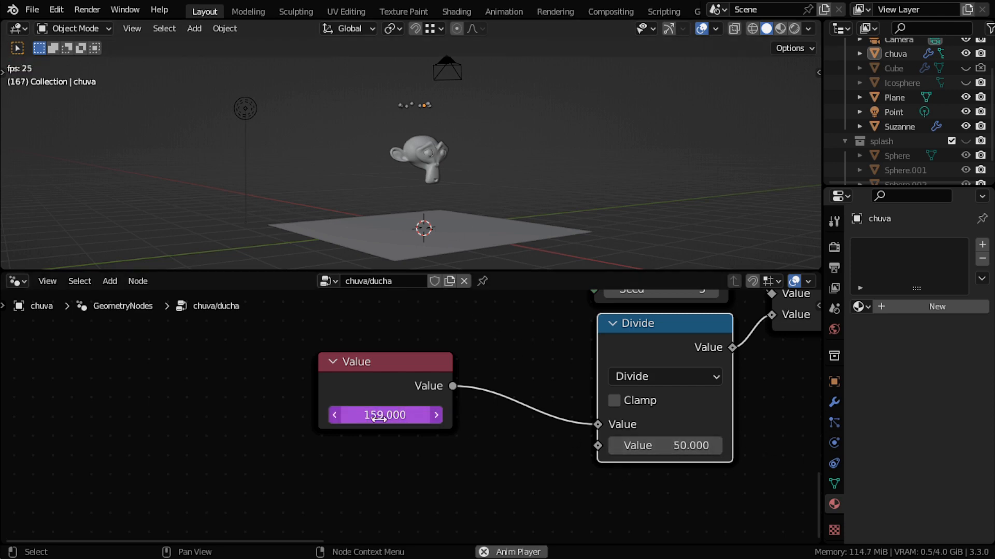
pyautogui.press('space')
# Delete the Value node and add a Scene Time node in its place.
pyautogui.click(415, 377)
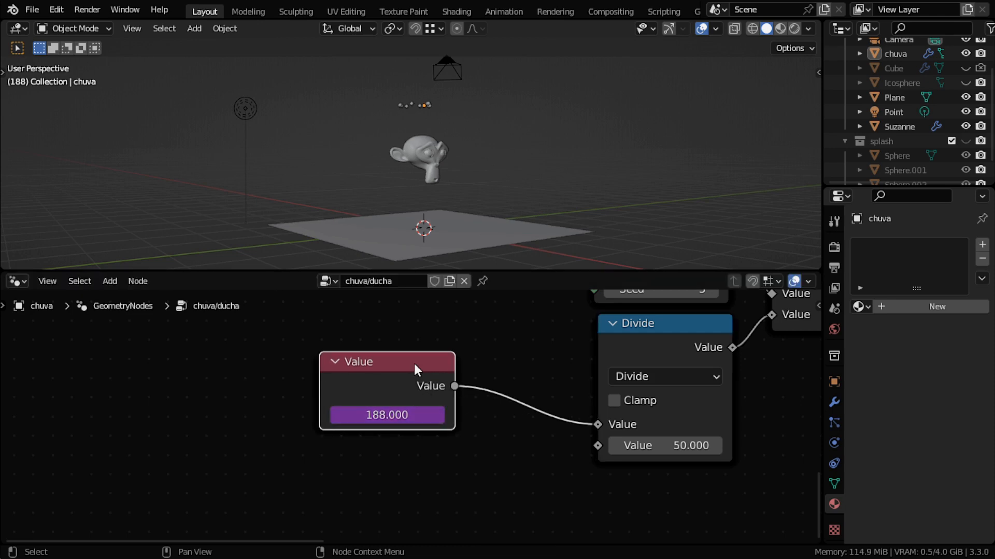
pyautogui.press('x')
pyautogui.hotkey('shift', 'a')
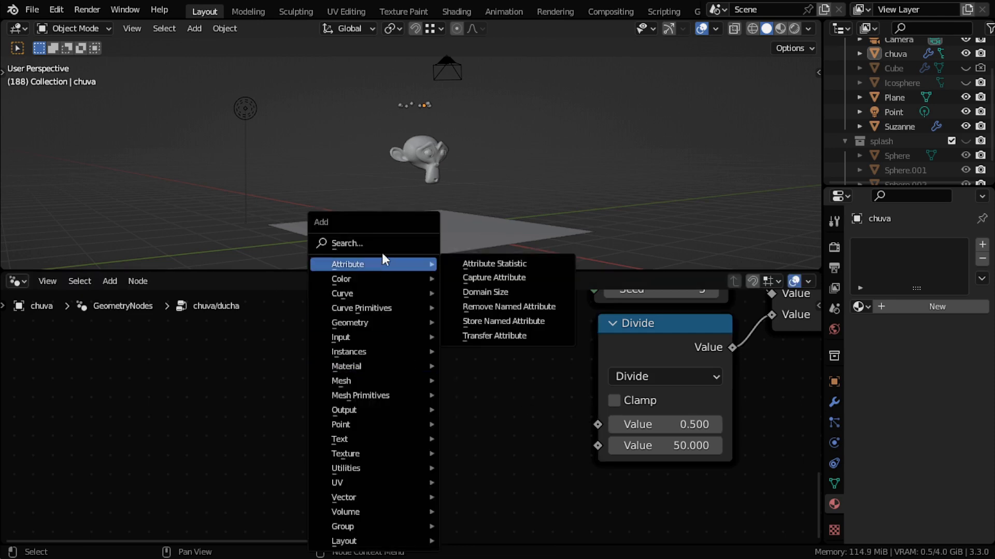
pyautogui.click(383, 244)
pyautogui.write('time')
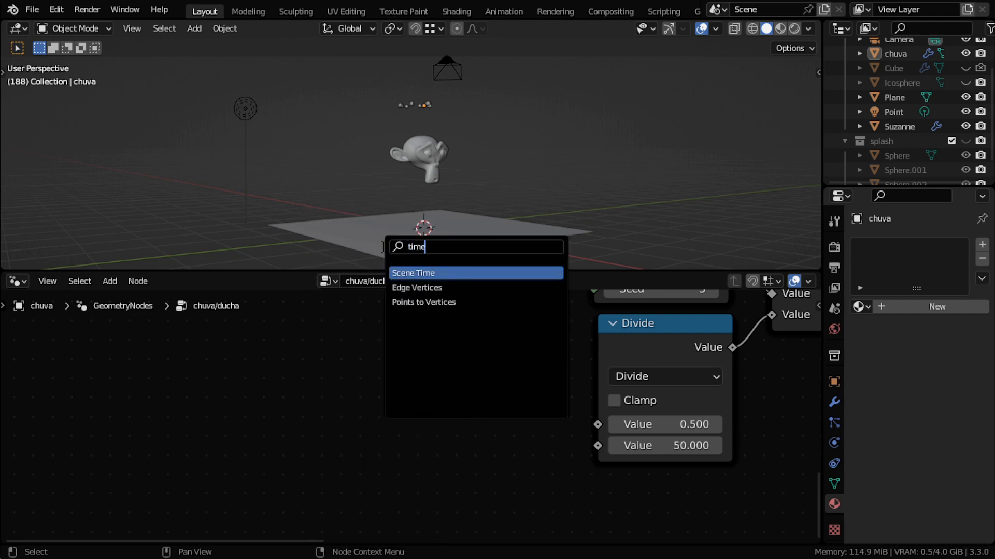
pyautogui.press('Return')
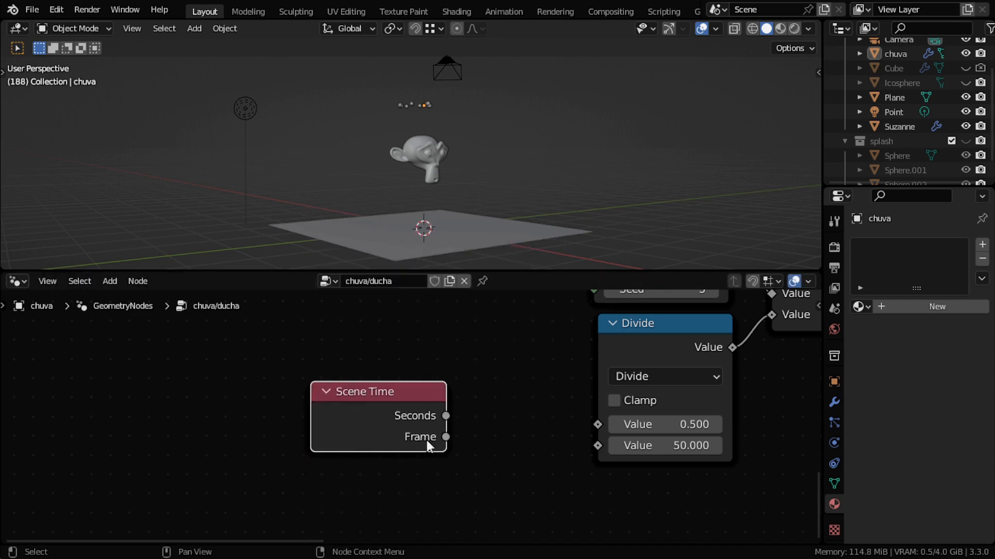
pyautogui.click(376, 395)
# Link the Scene Time node's Frame output to the Divide node's first Value input.
pyautogui.moveTo(445, 418); pyautogui.dragTo(593, 424)
pyautogui.moveTo(378, 397); pyautogui.dragTo(371, 391)
pyautogui.scroll(1, 466, 419)
pyautogui.moveTo(604, 419); pyautogui.dragTo(357, 466, button='middle')
pyautogui.scroll(-6, 409, 425)
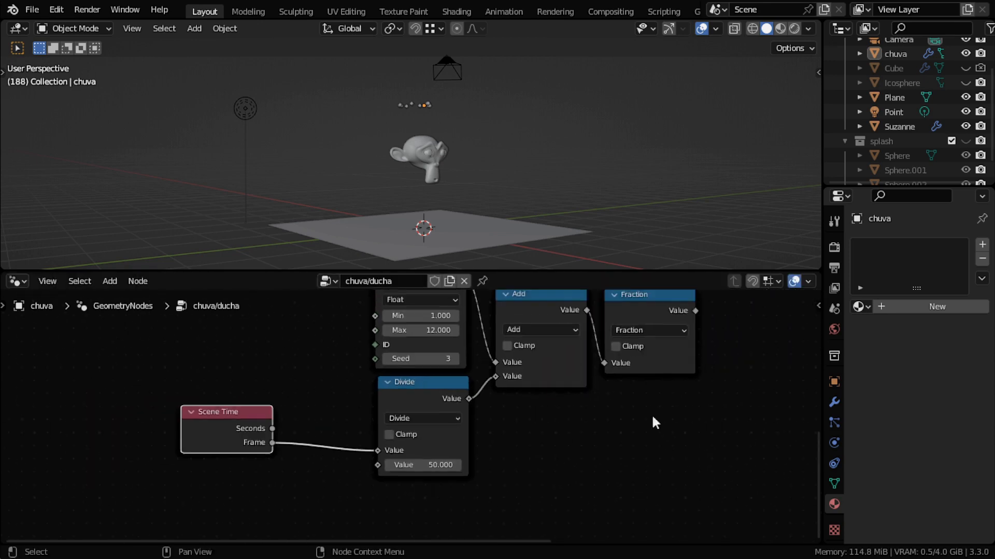
# Add a Vector Math node after the Fraction node.
pyautogui.moveTo(654, 418); pyautogui.dragTo(422, 493, button='middle')
pyautogui.scroll(3, 423, 493)
pyautogui.moveTo(413, 392)
pyautogui.mouseDown()
pyautogui.moveTo(423, 392)
pyautogui.moveTo(414, 394)
pyautogui.mouseUp()
pyautogui.scroll(-4, 544, 404)
pyautogui.click(544, 405)
pyautogui.moveTo(544, 405); pyautogui.dragTo(471, 409, button='middle')
pyautogui.scroll(3, 540, 433)
pyautogui.hotkey('shift', 'a')
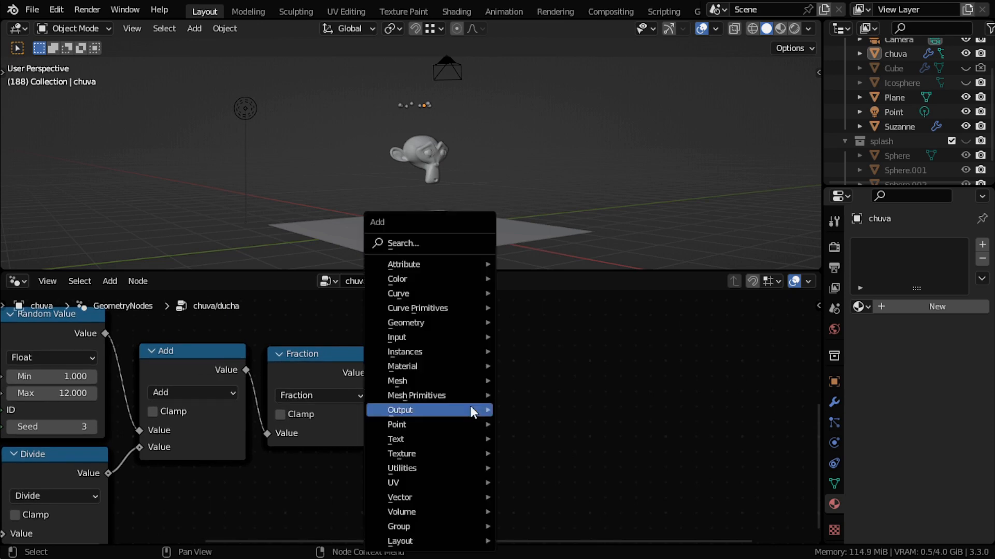
pyautogui.click(439, 244)
pyautogui.write('vec')
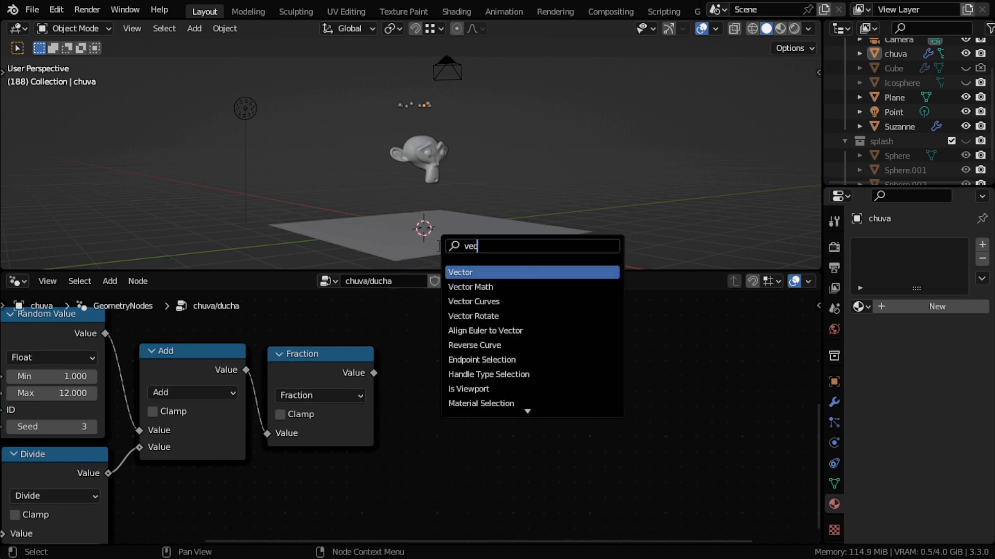
pyautogui.click(493, 287)
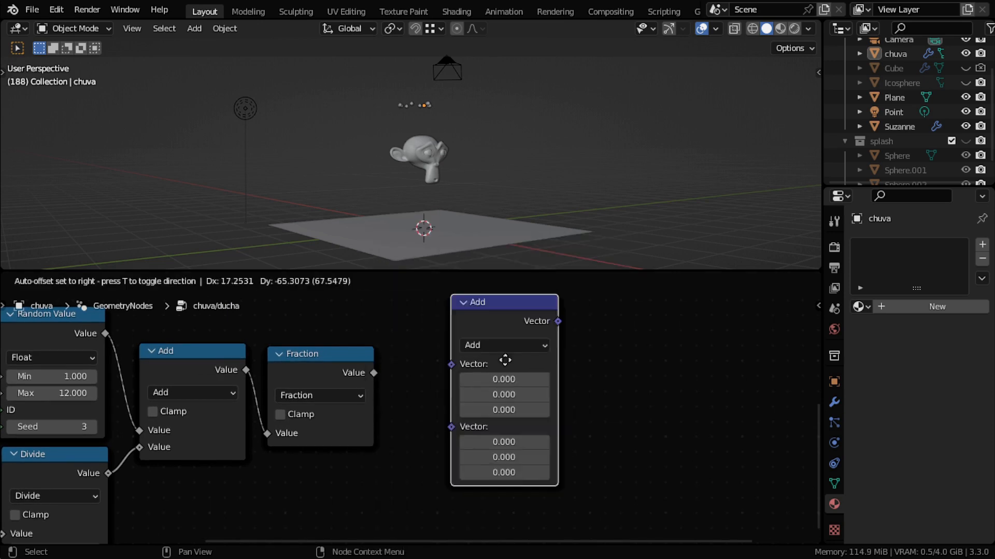
pyautogui.click(505, 391)
# Link Fraction's output to the Vector Math node's first Vector input and change the operation to Multiply.
pyautogui.moveTo(370, 374); pyautogui.dragTo(453, 410)
pyautogui.click(511, 379)
pyautogui.click(513, 328)
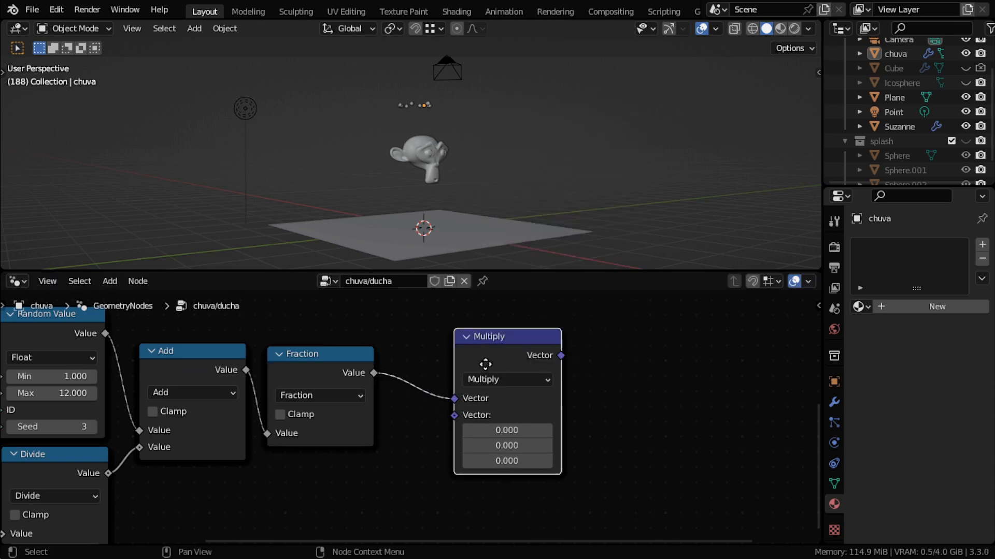
# Position the Multiply node after the Fraction node, beneath Set Position.
pyautogui.moveTo(486, 365); pyautogui.dragTo(470, 373)
pyautogui.moveTo(294, 373); pyautogui.dragTo(315, 371)
pyautogui.rightClick(315, 372)
pyautogui.moveTo(498, 384); pyautogui.dragTo(482, 446, button='middle')
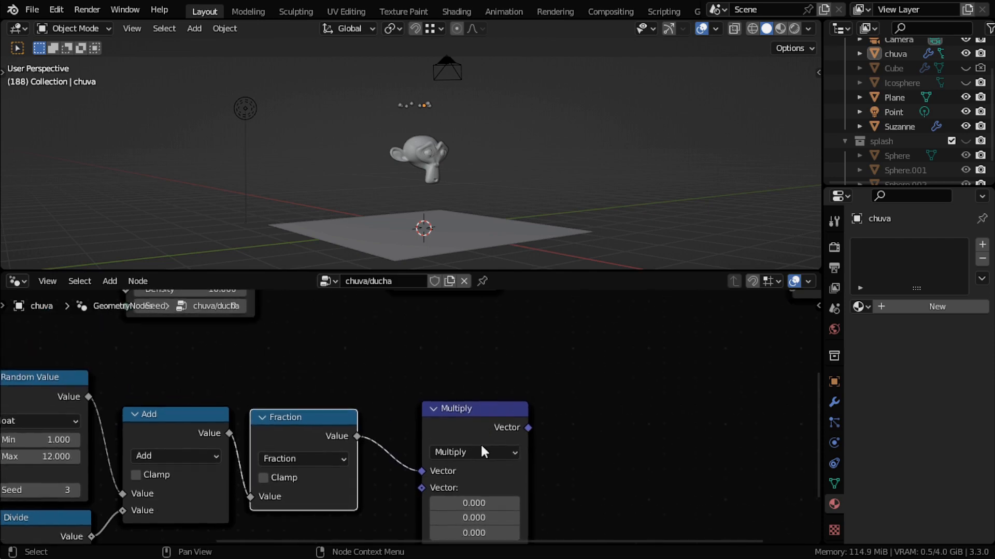
pyautogui.scroll(-3, 483, 451)
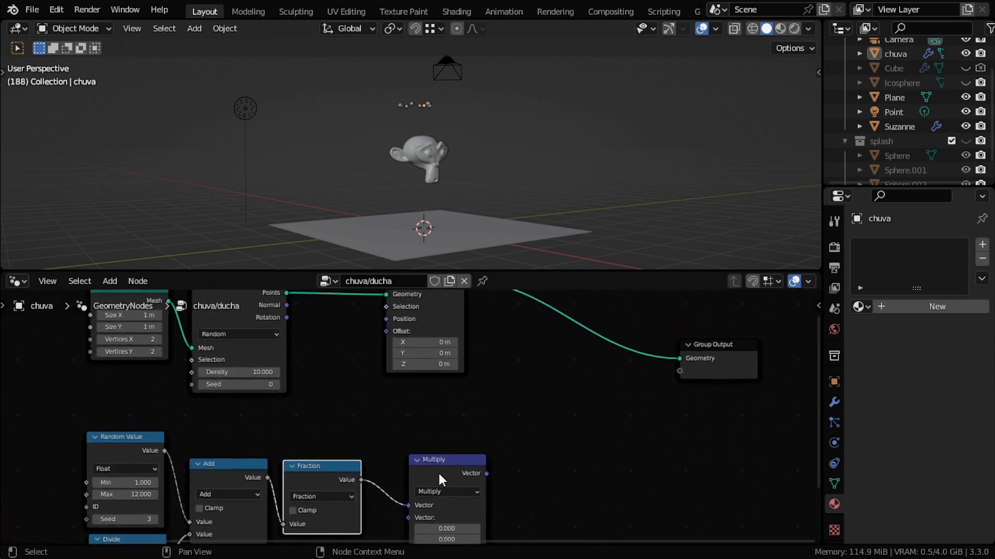
pyautogui.moveTo(449, 468); pyautogui.dragTo(482, 459)
pyautogui.scroll(-2, 472, 468)
pyautogui.moveTo(470, 469); pyautogui.dragTo(455, 446, button='middle')
pyautogui.scroll(1, 452, 438)
pyautogui.moveTo(438, 429); pyautogui.dragTo(419, 428)
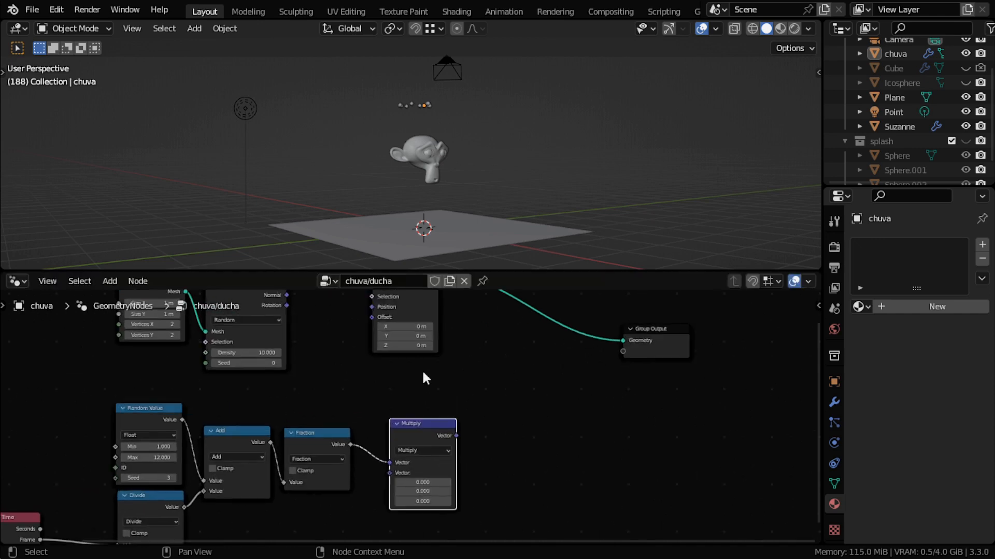
# Link the Multiply node's Vector output to Set Position's Offset input and start animation playback.
pyautogui.moveTo(459, 431); pyautogui.dragTo(495, 469, button='middle')
pyautogui.moveTo(489, 474); pyautogui.dragTo(410, 355)
pyautogui.moveTo(461, 313); pyautogui.dragTo(454, 320)
pyautogui.moveTo(464, 251); pyautogui.dragTo(532, 179, button='middle')
pyautogui.press('space')
# Try positive Z multipliers such as 7.1 in Multiply's second vector while watching the drops move.
pyautogui.moveTo(468, 503); pyautogui.dragTo(506, 434, button='middle')
pyautogui.scroll(2, 508, 435)
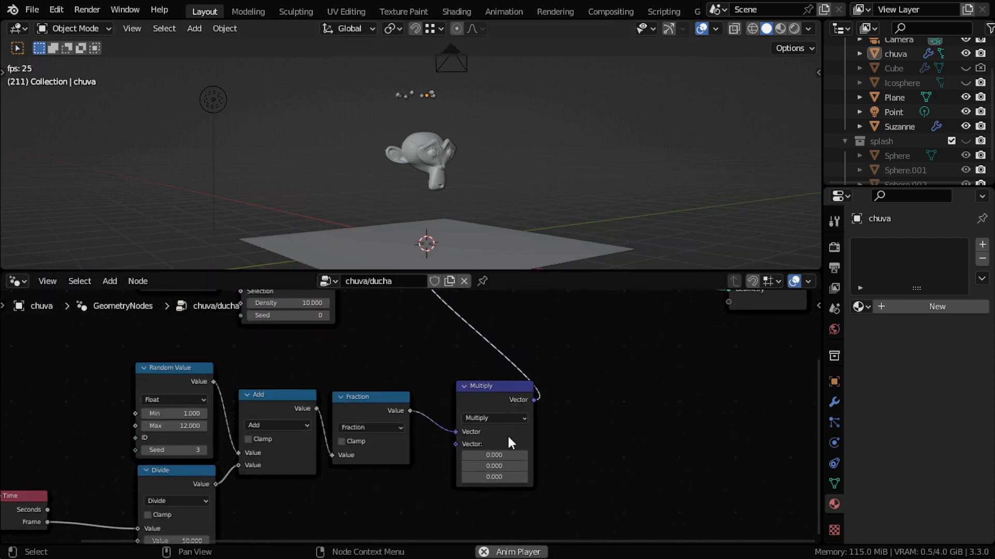
pyautogui.moveTo(506, 477); pyautogui.dragTo(435, 477)
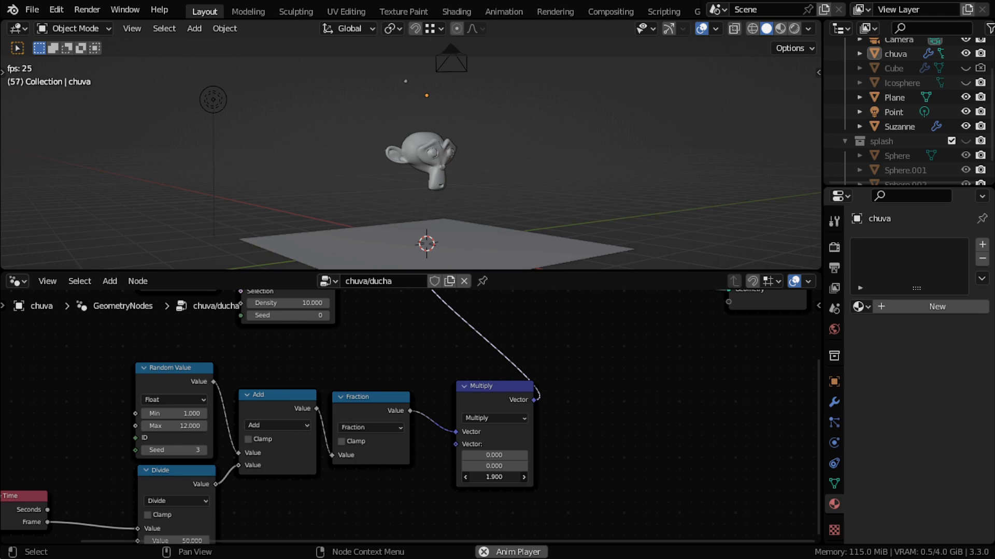
pyautogui.press('Escape')
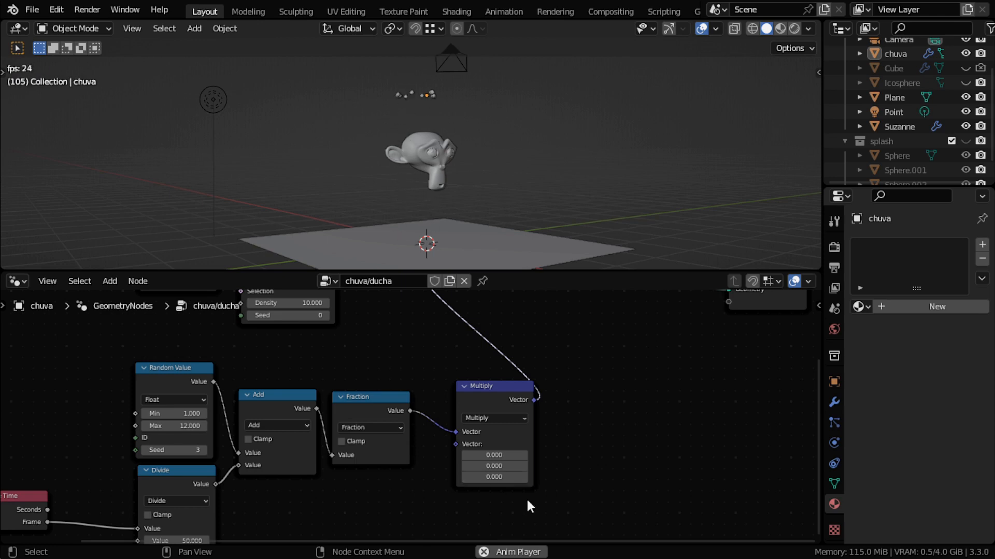
pyautogui.moveTo(498, 477); pyautogui.dragTo(596, 477)
pyautogui.scroll(-3, 533, 105)
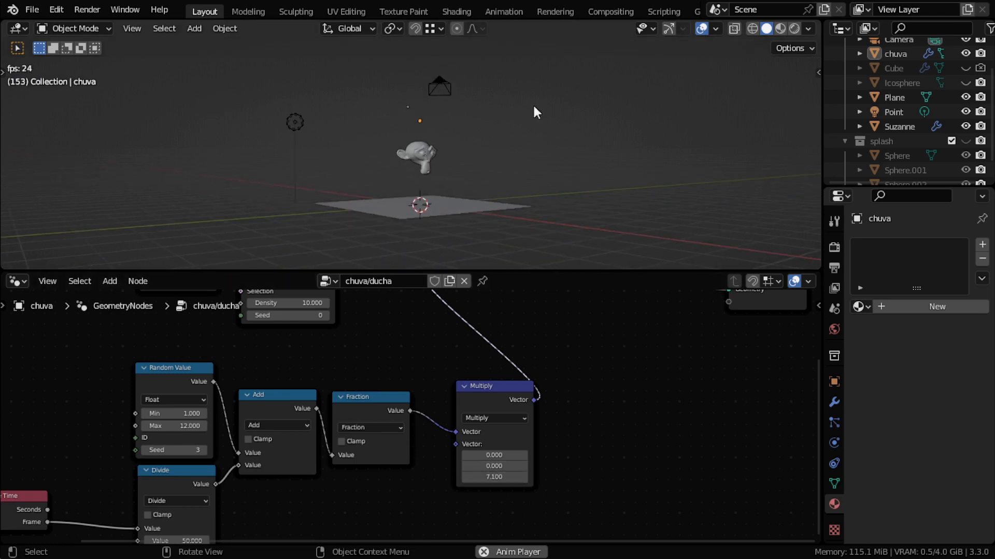
pyautogui.keyDown('shift'); pyautogui.moveTo(528, 201); pyautogui.dragTo(519, 239, button='middle'); pyautogui.keyUp('shift')
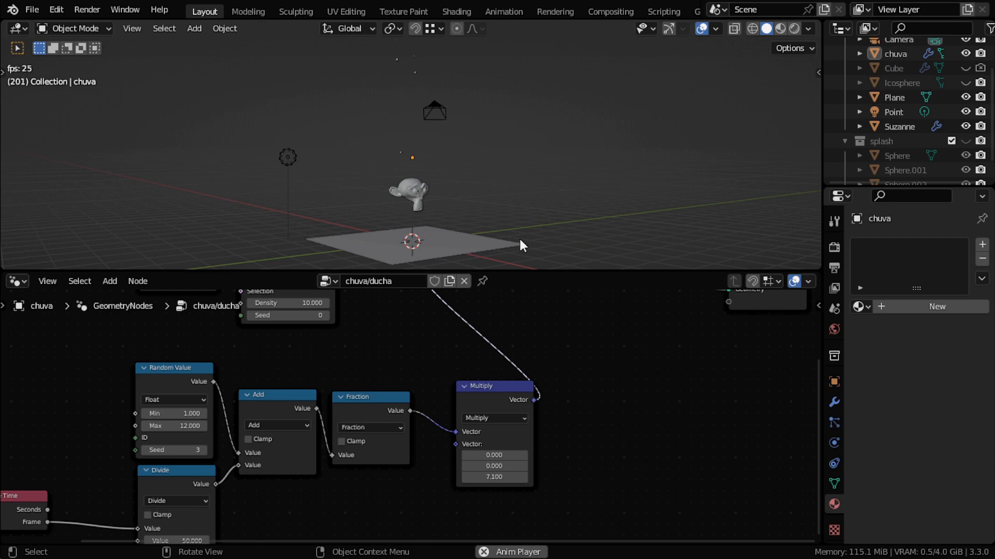
pyautogui.scroll(2, 445, 467)
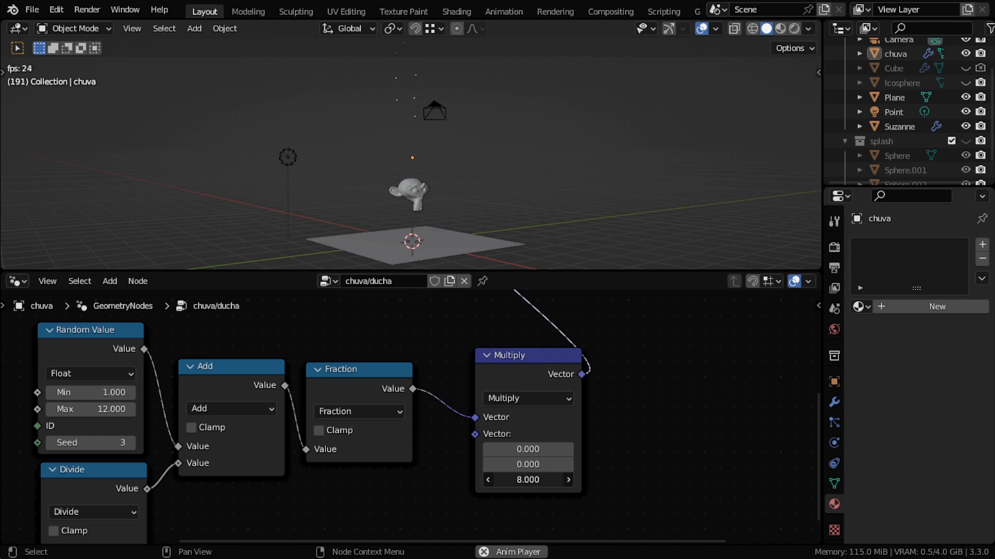
# Set the Z component of the Multiply node's second vector to -1 and watch the drops fall.
pyautogui.click(527, 481)
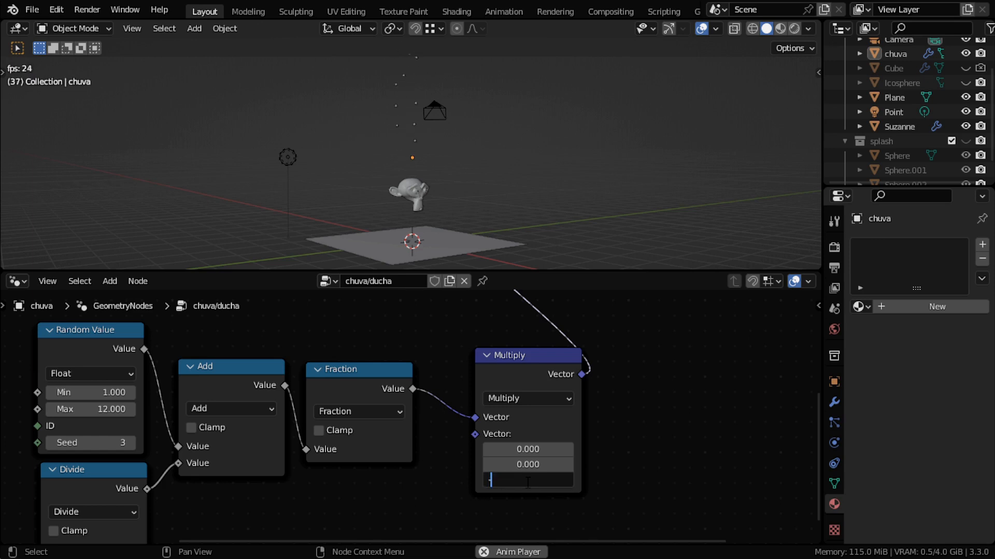
pyautogui.write('-1')
pyautogui.press('Return')
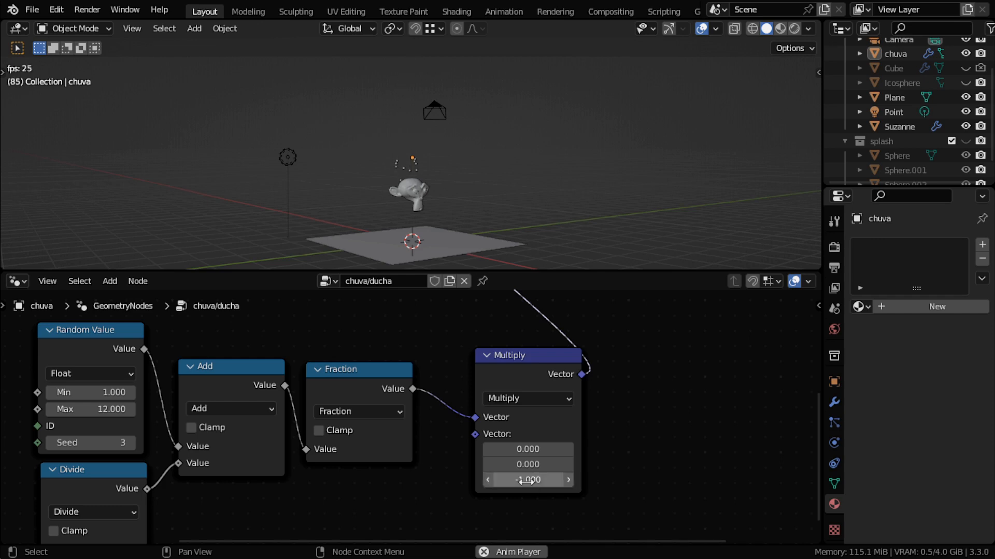
pyautogui.scroll(3, 429, 185)
pyautogui.keyDown('shift'); pyautogui.moveTo(441, 221); pyautogui.dragTo(452, 147, button='middle'); pyautogui.keyUp('shift')
pyautogui.scroll(1, 452, 147)
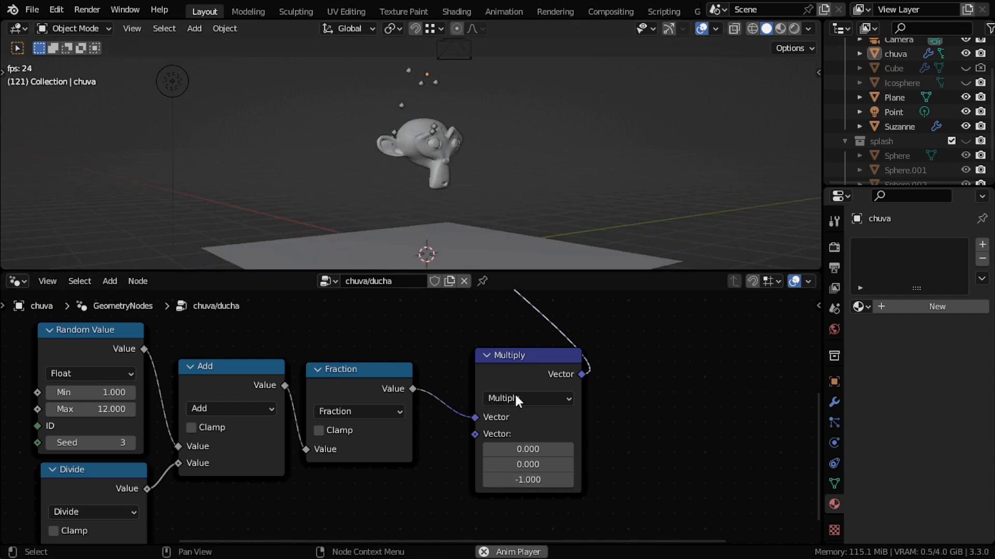
pyautogui.moveTo(543, 480); pyautogui.dragTo(513, 480)
pyautogui.rightClick(539, 480)
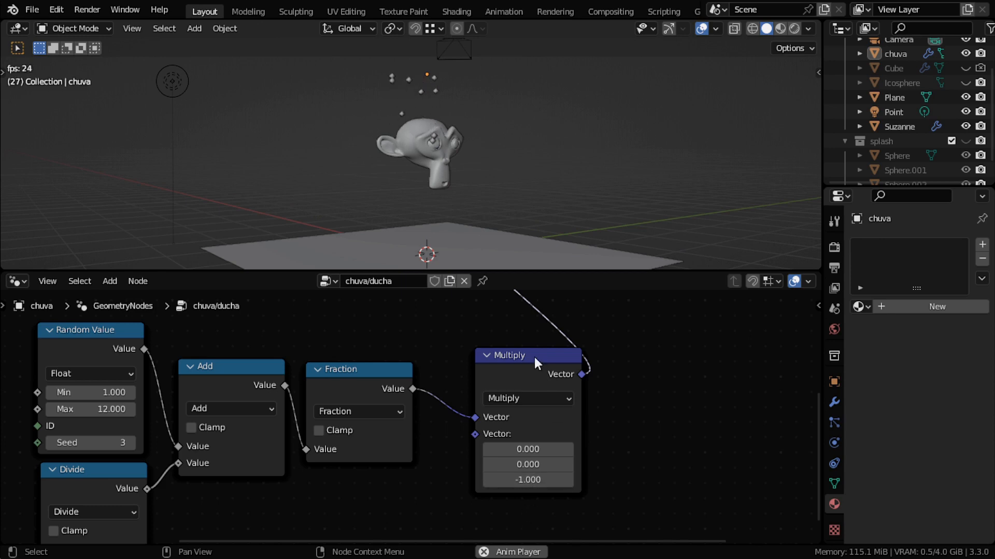
# Move the Multiply node slightly closer to the Fraction node.
pyautogui.moveTo(533, 356); pyautogui.dragTo(524, 363)
pyautogui.press('Home')
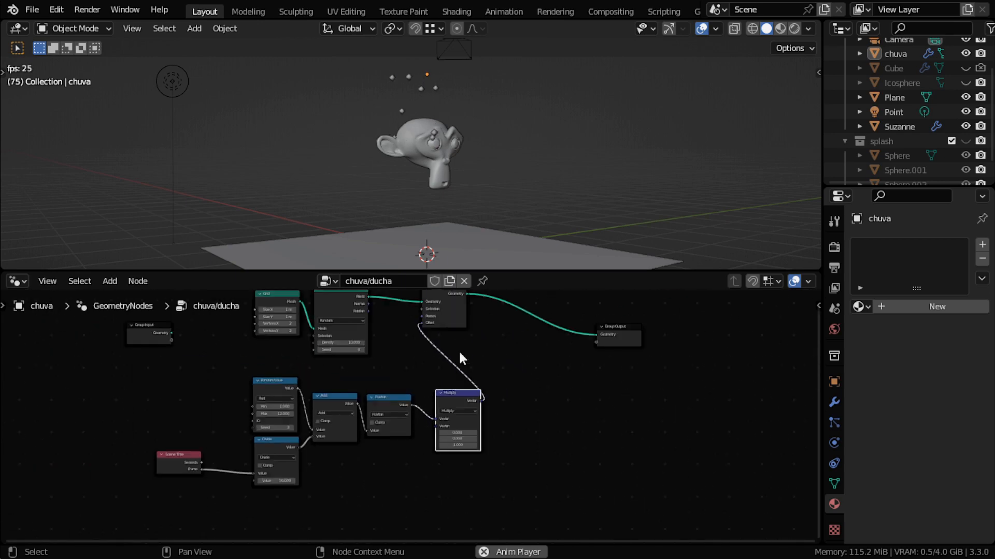
pyautogui.moveTo(460, 353); pyautogui.dragTo(496, 391, button='middle')
pyautogui.scroll(-2, 470, 209)
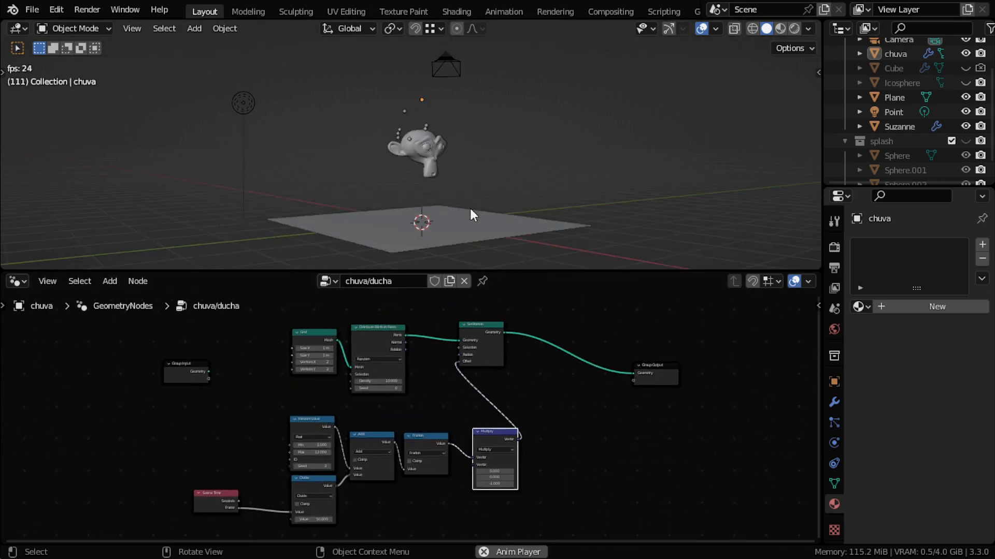
# Select the ground plane and Suzanne in turn in the viewport.
pyautogui.click(436, 228)
pyautogui.click(432, 156)
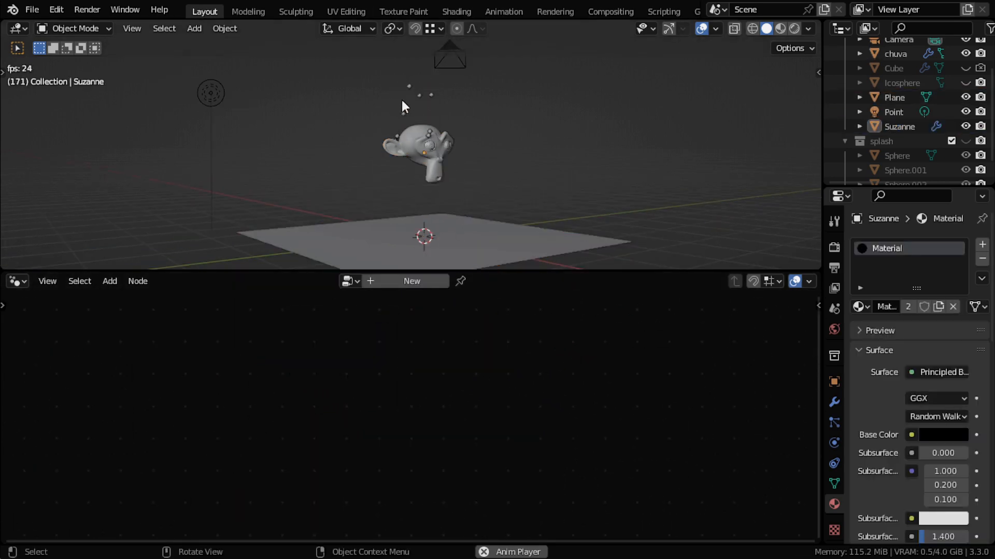
# Select the chuva rain object and move its Group Input node well away from the Grid node.
pyautogui.click(418, 99)
pyautogui.scroll(-1, 365, 378)
pyautogui.moveTo(331, 389); pyautogui.dragTo(520, 446, button='middle')
pyautogui.scroll(1, 520, 446)
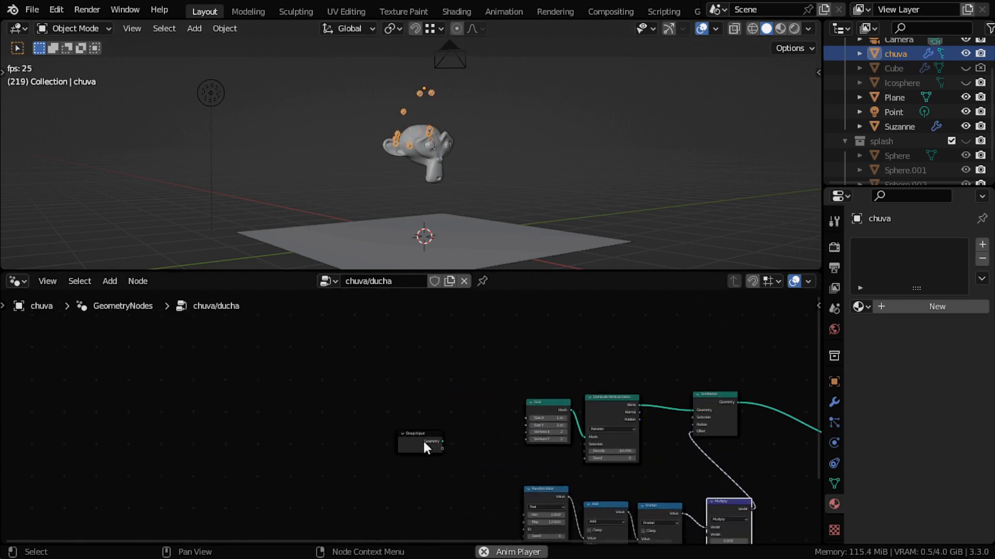
pyautogui.moveTo(426, 444); pyautogui.dragTo(178, 447)
pyautogui.scroll(1, 366, 445)
# Add a Raycast node in the free space between Group Input and Grid.
pyautogui.hotkey('shift', 'a')
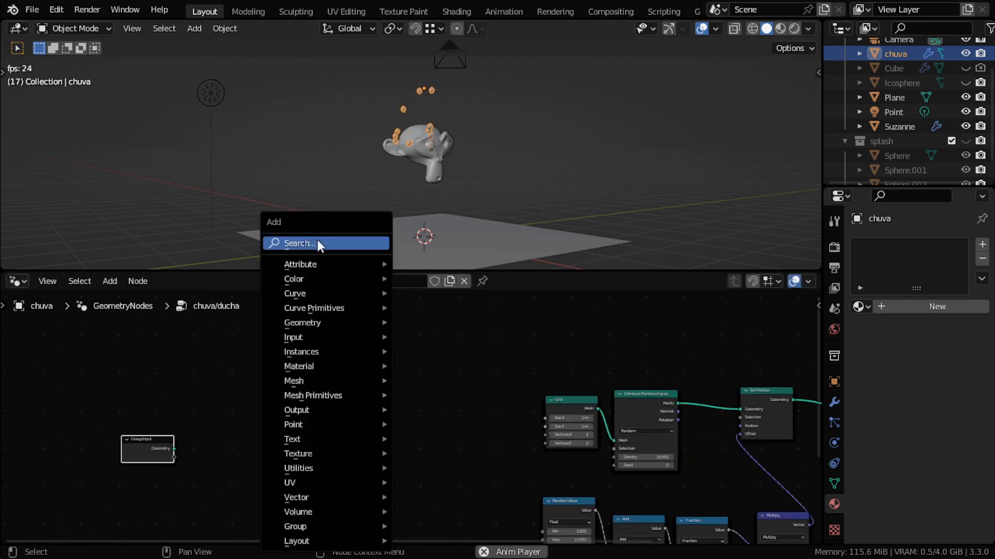
pyautogui.click(316, 241)
pyautogui.write('ray')
pyautogui.press('Return')
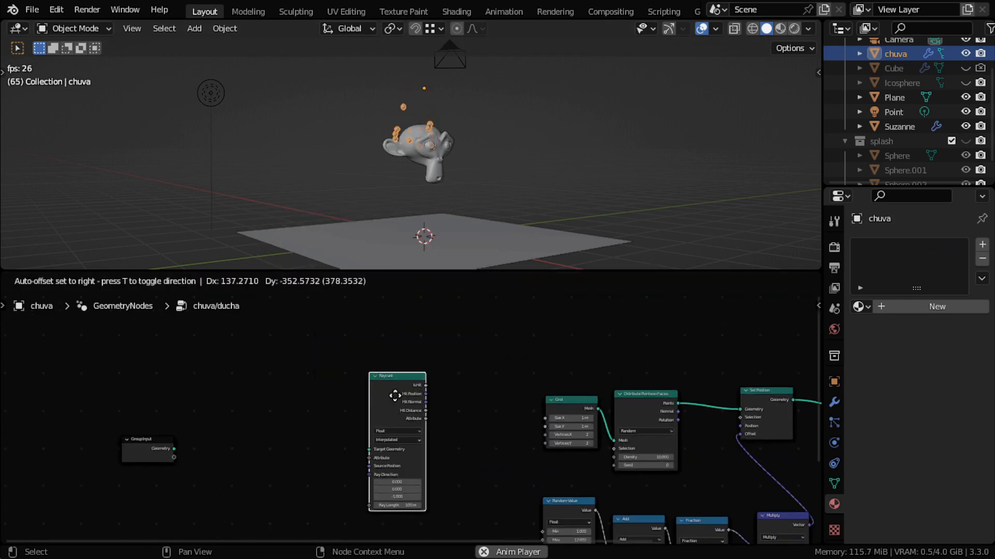
pyautogui.click(401, 401)
pyautogui.moveTo(401, 400); pyautogui.dragTo(406, 390)
# Select the ground plane as the collision target to examine, and then reselect the chuva drops.
pyautogui.click(481, 251)
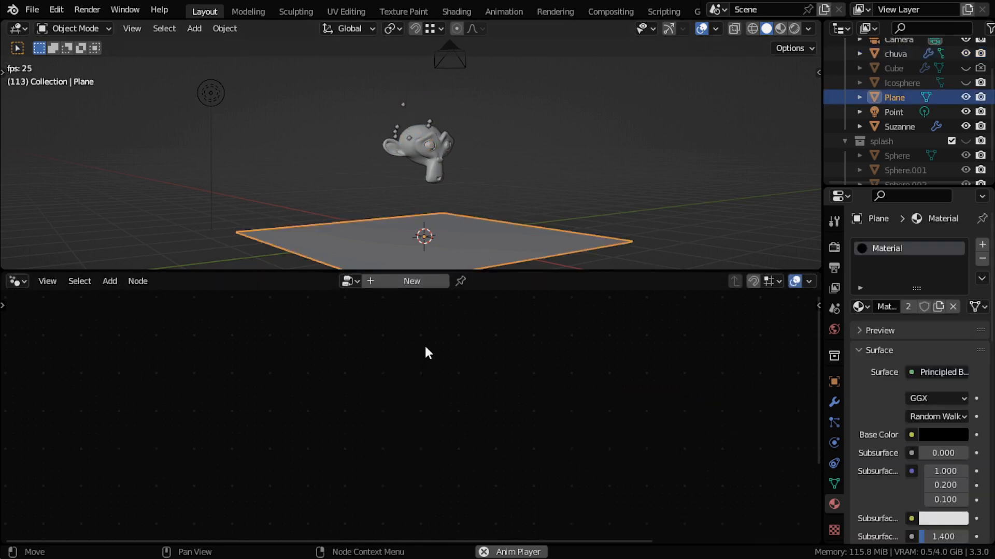
pyautogui.click(418, 124)
pyautogui.click(418, 100)
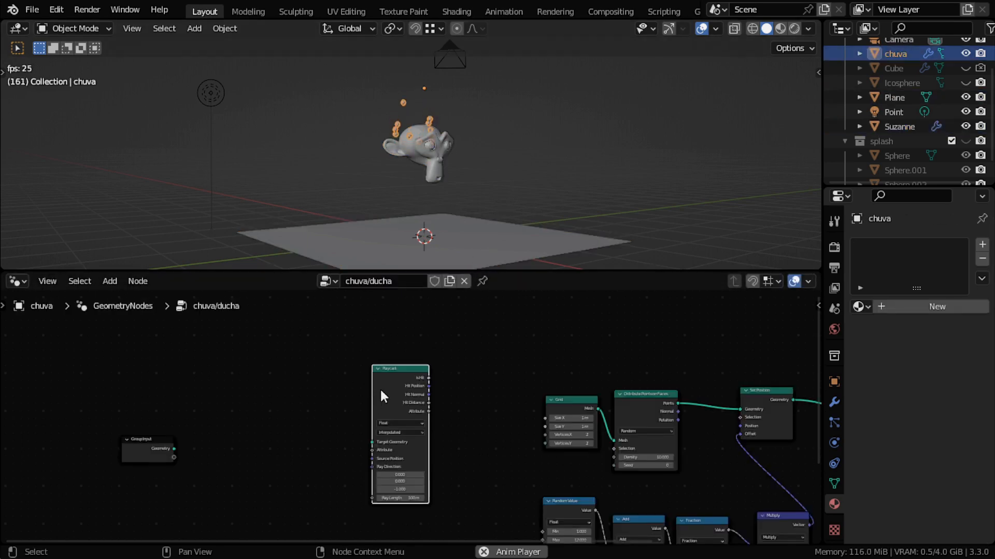
pyautogui.scroll(1, 362, 414)
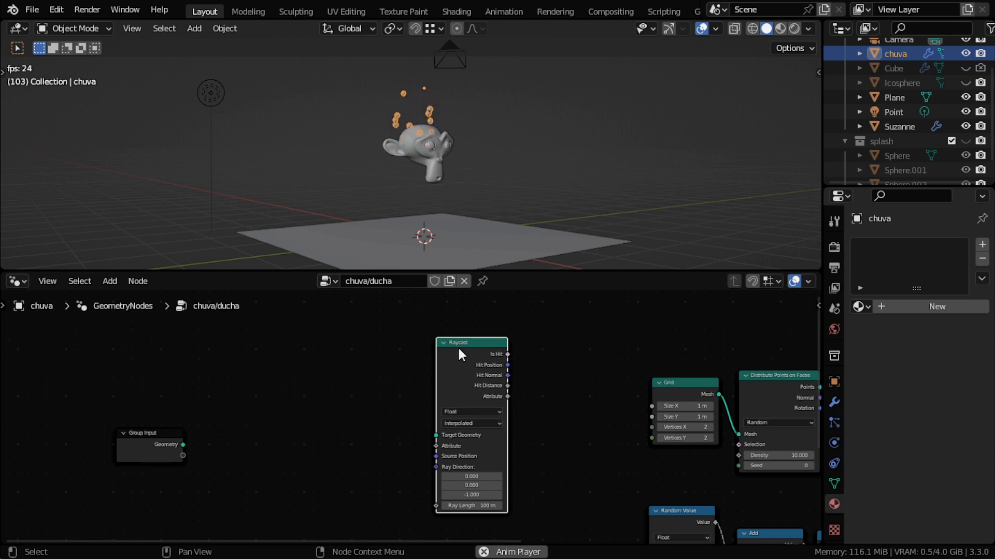
# Add an Object Info node between Group Input and Raycast.
pyautogui.moveTo(459, 343); pyautogui.dragTo(465, 340)
pyautogui.hotkey('shift', 'a')
pyautogui.click(314, 242)
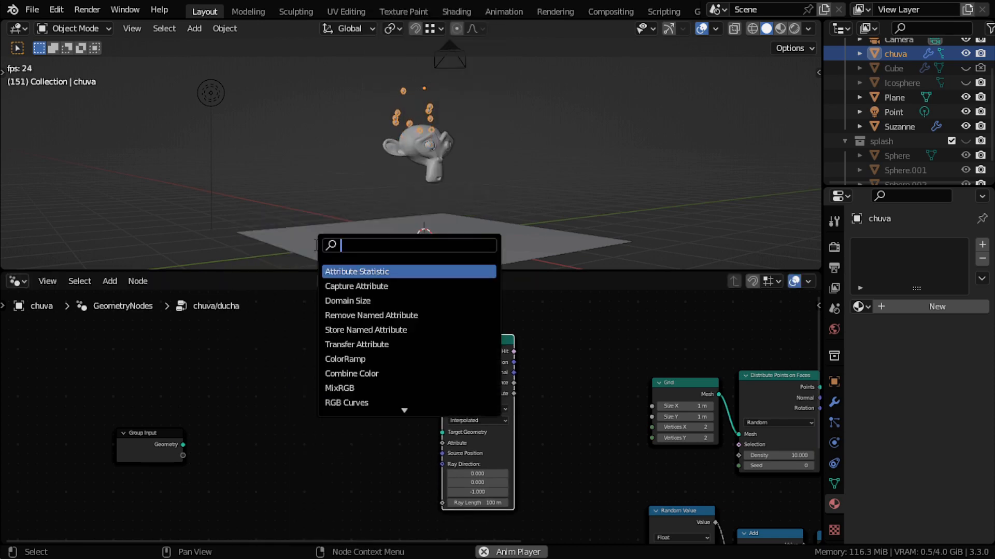
pyautogui.write('cb')
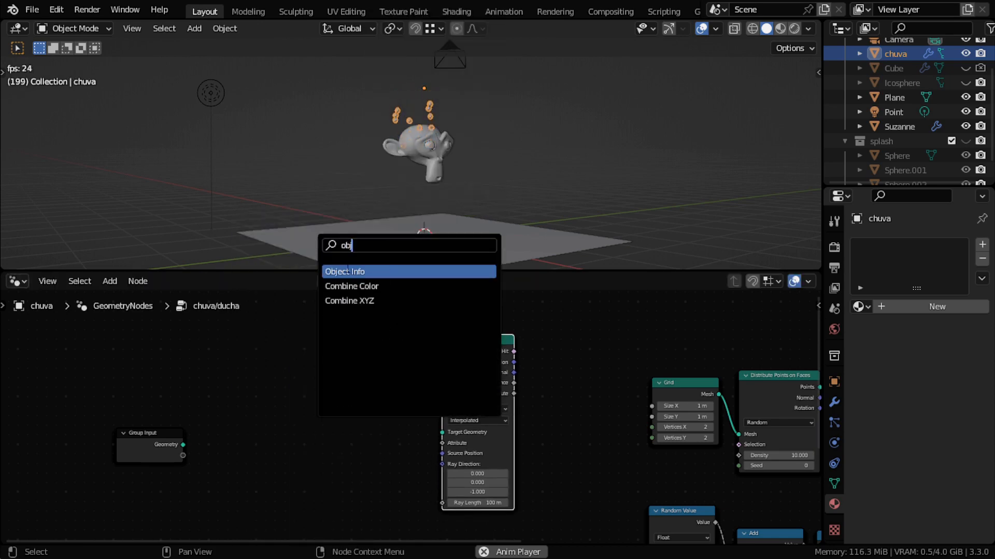
pyautogui.press('Return')
pyautogui.click(332, 412)
pyautogui.scroll(1, 328, 418)
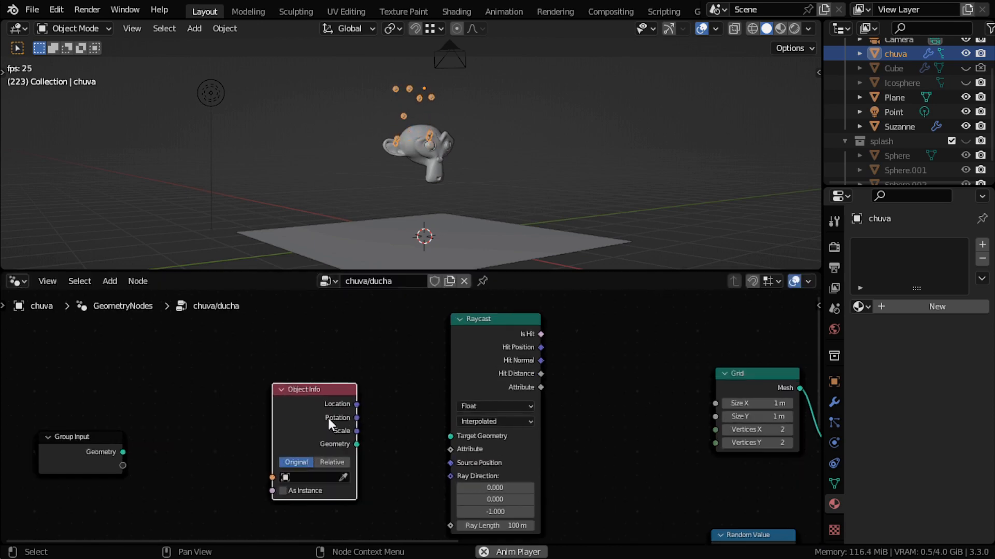
# Pick the ground Plane as the Object Info node's object and set its transform space to Relative.
pyautogui.click(343, 477)
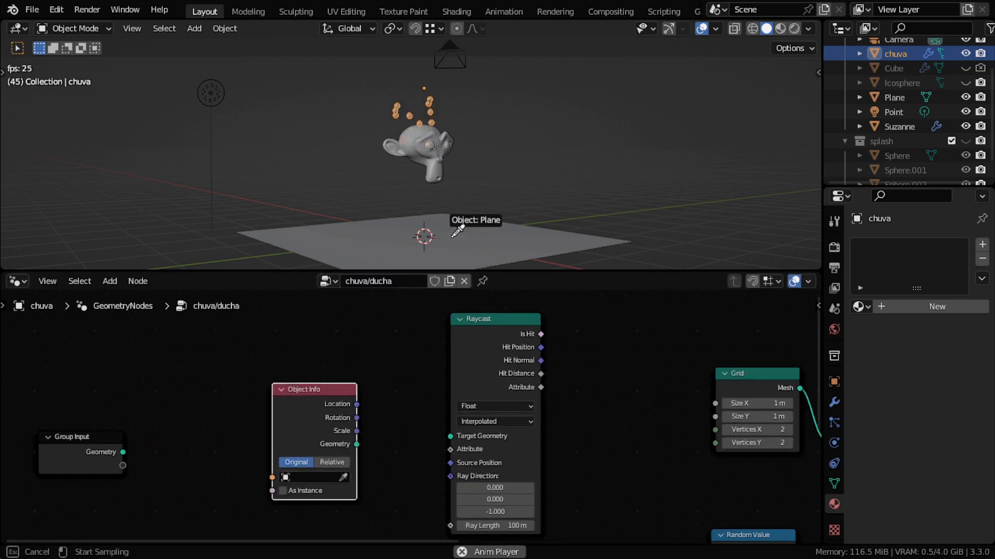
pyautogui.click(453, 236)
pyautogui.moveTo(303, 429); pyautogui.dragTo(300, 425)
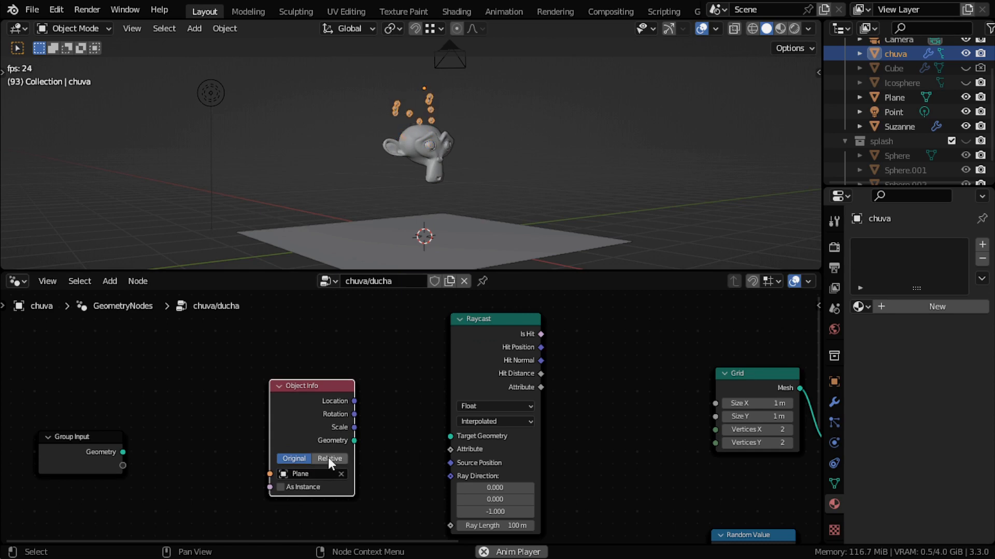
pyautogui.click(328, 457)
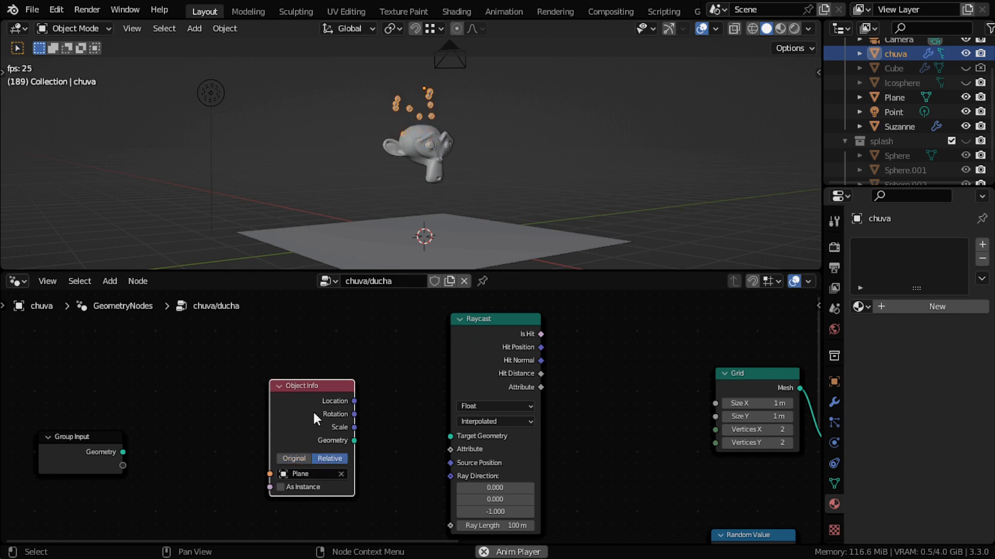
pyautogui.moveTo(312, 409); pyautogui.dragTo(312, 400)
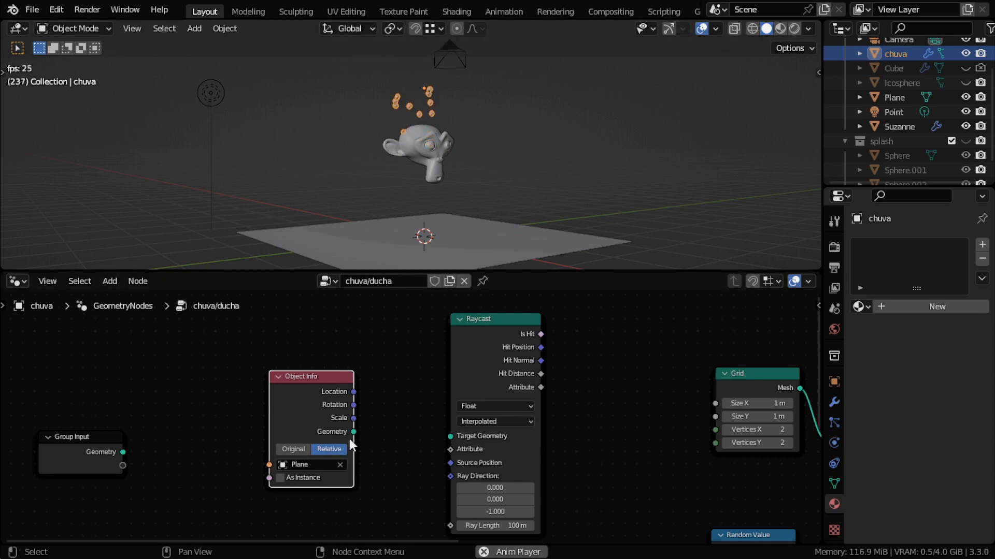
# Connect Object Info's Geometry to Raycast's Target Geometry and arrange the two nodes side by side.
pyautogui.moveTo(352, 433); pyautogui.dragTo(451, 436)
pyautogui.moveTo(477, 365); pyautogui.dragTo(455, 357)
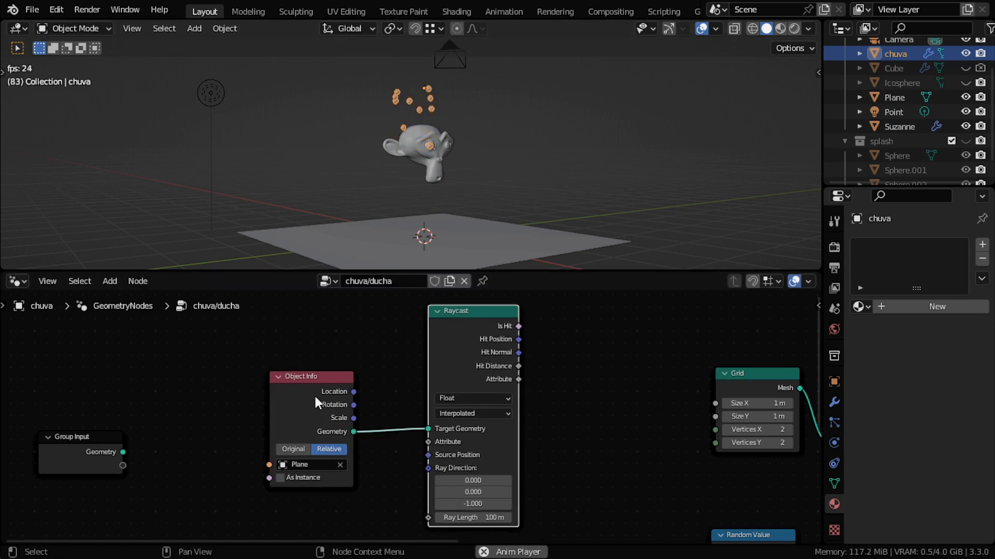
pyautogui.moveTo(314, 394); pyautogui.dragTo(337, 397)
pyautogui.moveTo(500, 207)
pyautogui.mouseDown(button='middle')
pyautogui.moveTo(485, 226)
pyautogui.moveTo(487, 209)
pyautogui.mouseUp(button='middle')
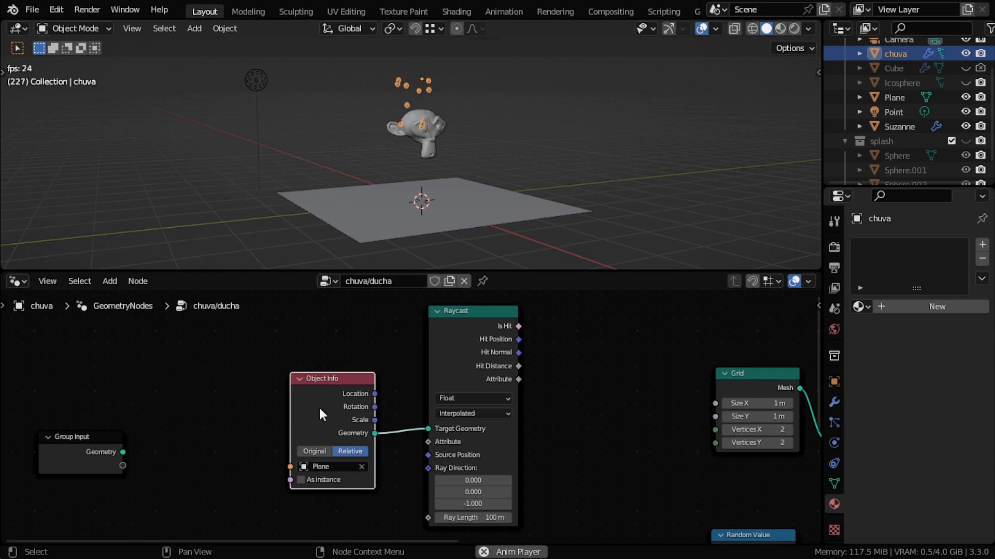
pyautogui.moveTo(319, 406); pyautogui.dragTo(285, 392)
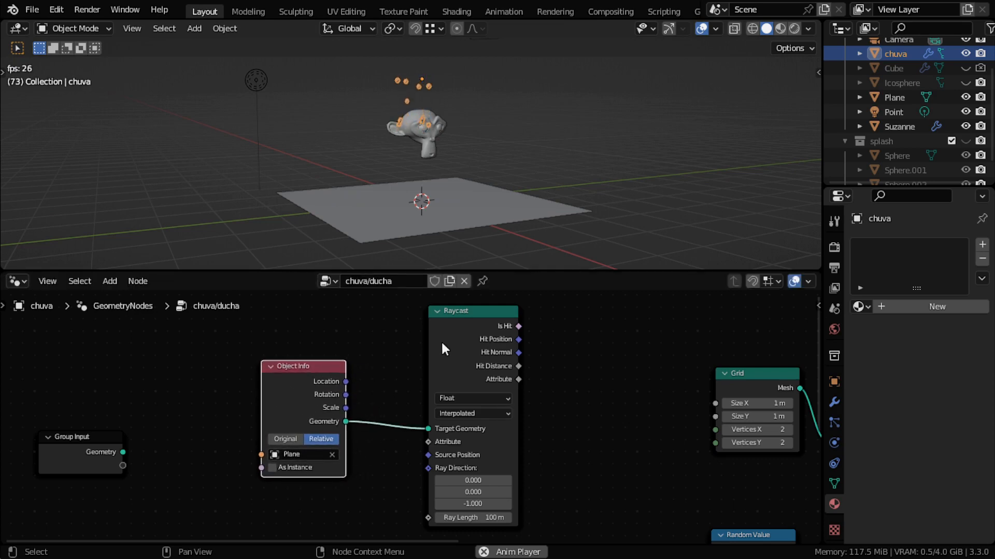
pyautogui.moveTo(446, 380); pyautogui.dragTo(440, 378)
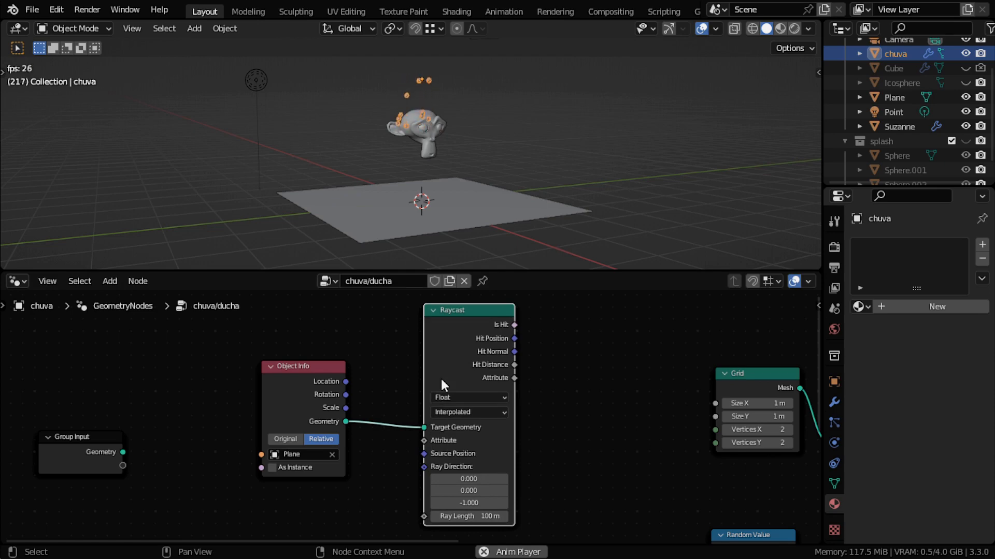
pyautogui.moveTo(461, 366); pyautogui.dragTo(450, 369)
pyautogui.moveTo(291, 400); pyautogui.dragTo(298, 399)
# Duplicate the vector Multiply node and insert the copy between the original Multiply and Set Position's Offset.
pyautogui.scroll(1, 430, 424)
pyautogui.scroll(-4, 500, 373)
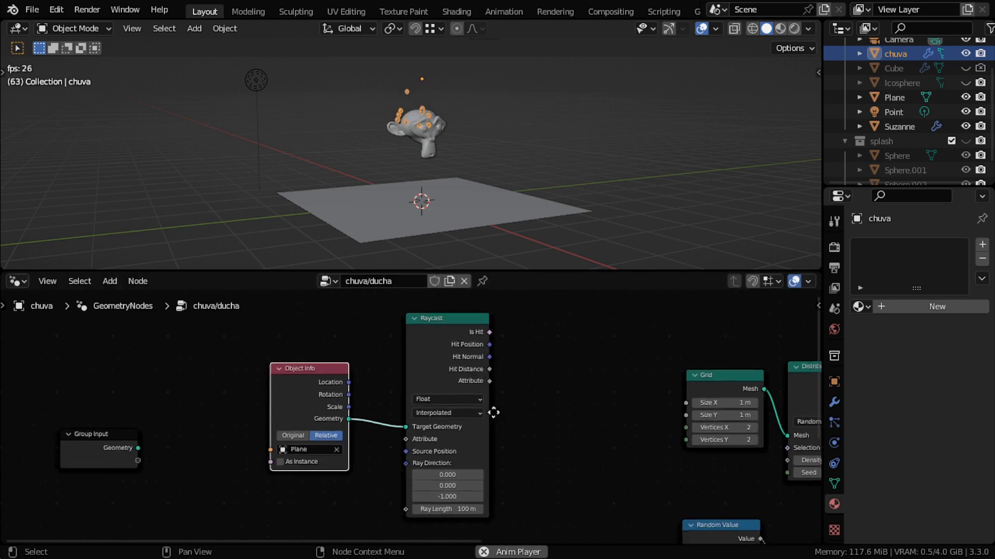
pyautogui.moveTo(508, 409); pyautogui.dragTo(269, 380, button='middle')
pyautogui.scroll(1, 330, 393)
pyautogui.click(219, 329)
pyautogui.scroll(-2, 322, 411)
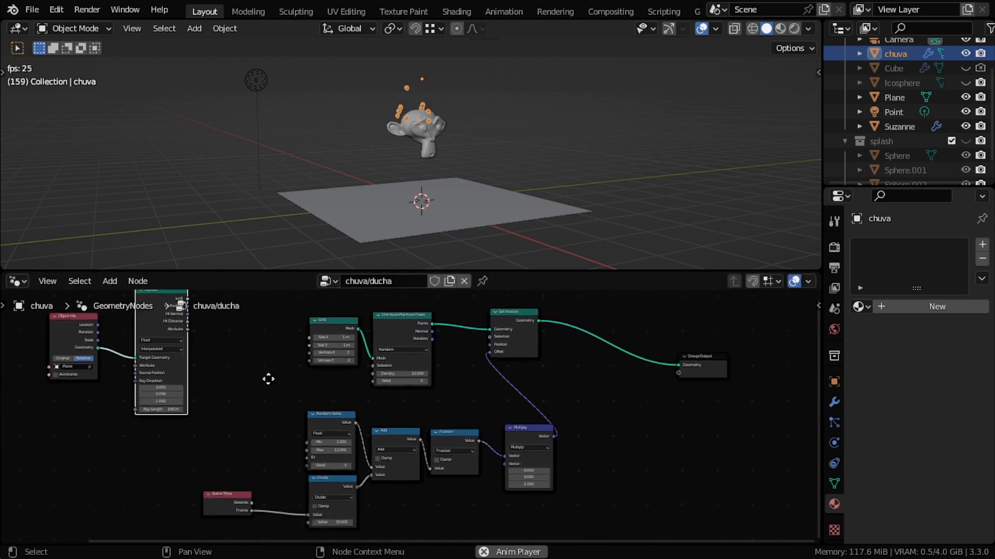
pyautogui.scroll(2, 508, 435)
pyautogui.moveTo(530, 433); pyautogui.dragTo(533, 437)
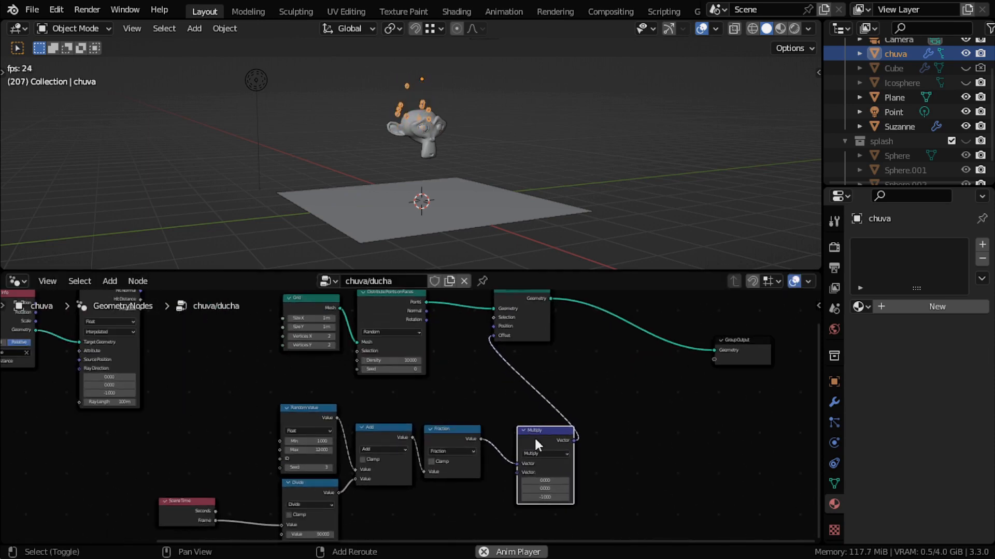
pyautogui.hotkey('shift', 'd')
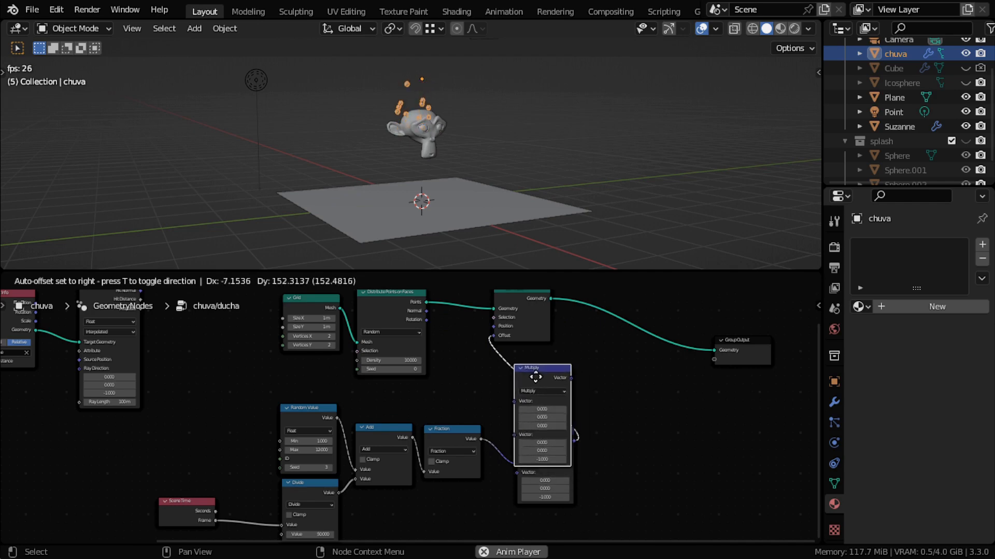
pyautogui.click(542, 390)
# Connect Raycast's Hit Position to the new Multiply's first vector, with the original Multiply feeding the second, and tidy the nearby nodes.
pyautogui.moveTo(728, 311); pyautogui.dragTo(606, 327)
pyautogui.moveTo(155, 350); pyautogui.dragTo(153, 359, button='middle')
pyautogui.moveTo(136, 312); pyautogui.dragTo(526, 408)
pyautogui.moveTo(598, 339); pyautogui.dragTo(592, 335)
pyautogui.scroll(3, 514, 443)
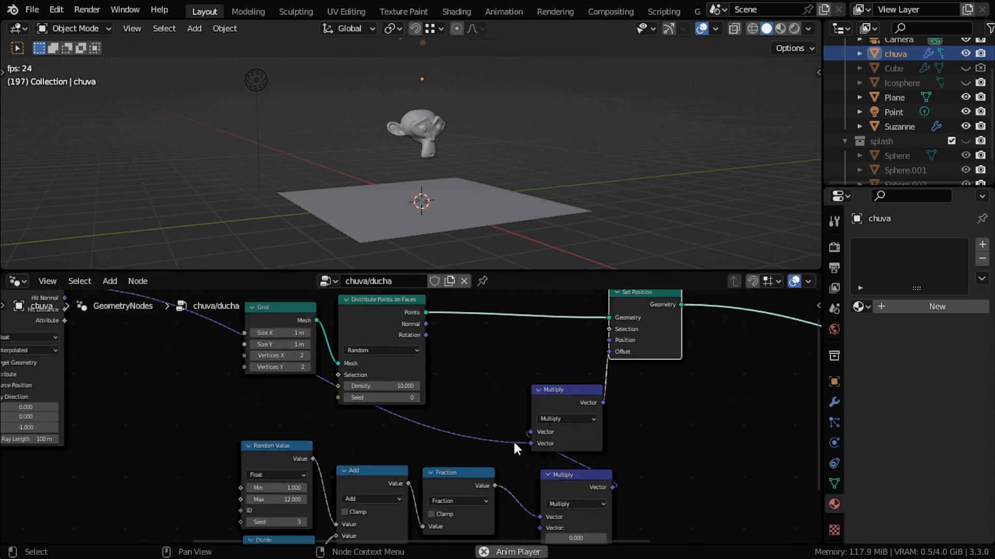
pyautogui.moveTo(531, 443); pyautogui.dragTo(528, 432)
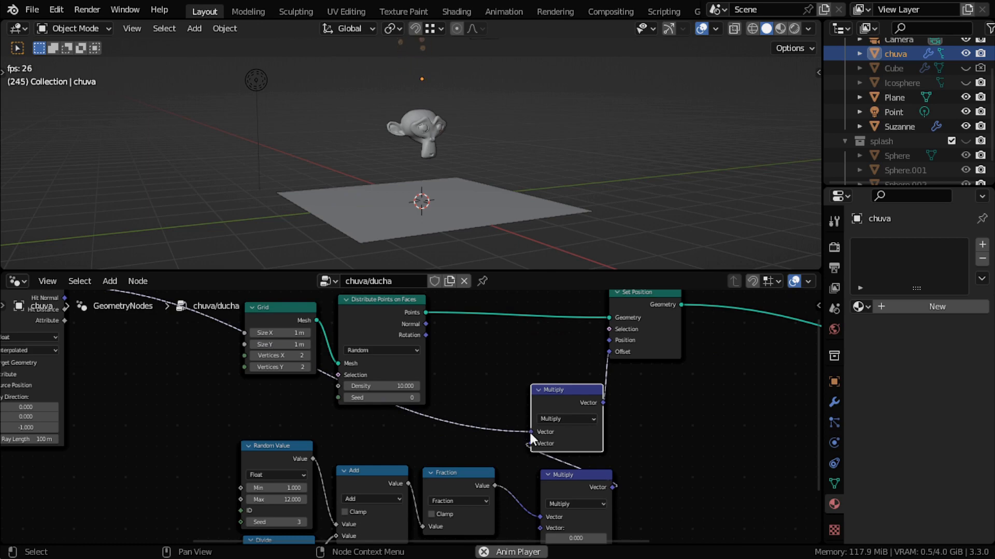
pyautogui.click(530, 434)
pyautogui.moveTo(558, 399); pyautogui.dragTo(557, 399)
pyautogui.moveTo(564, 484); pyautogui.dragTo(555, 478)
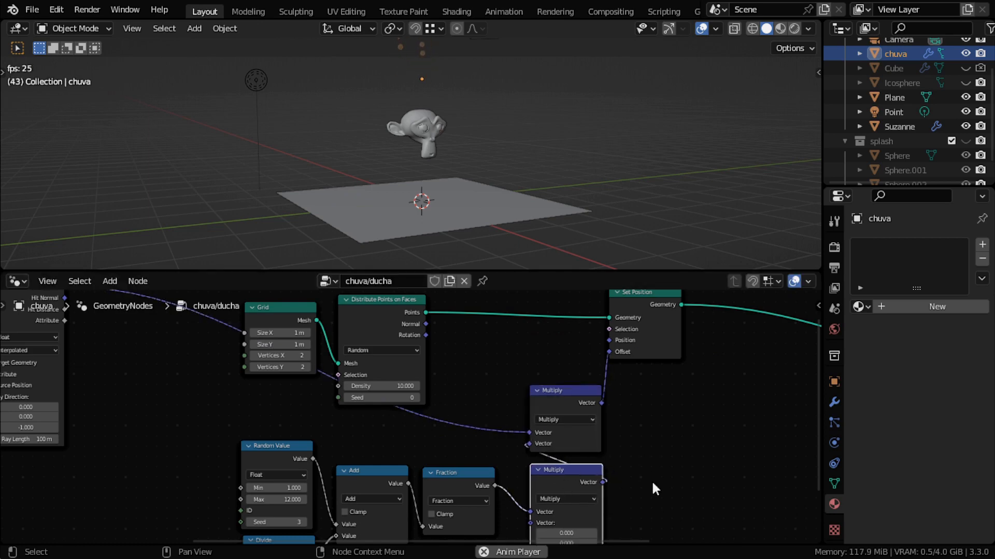
# Set the Z component of the original Multiply's second vector to 1 and check how the drops fall toward the plane.
pyautogui.moveTo(652, 484); pyautogui.dragTo(643, 436, button='middle')
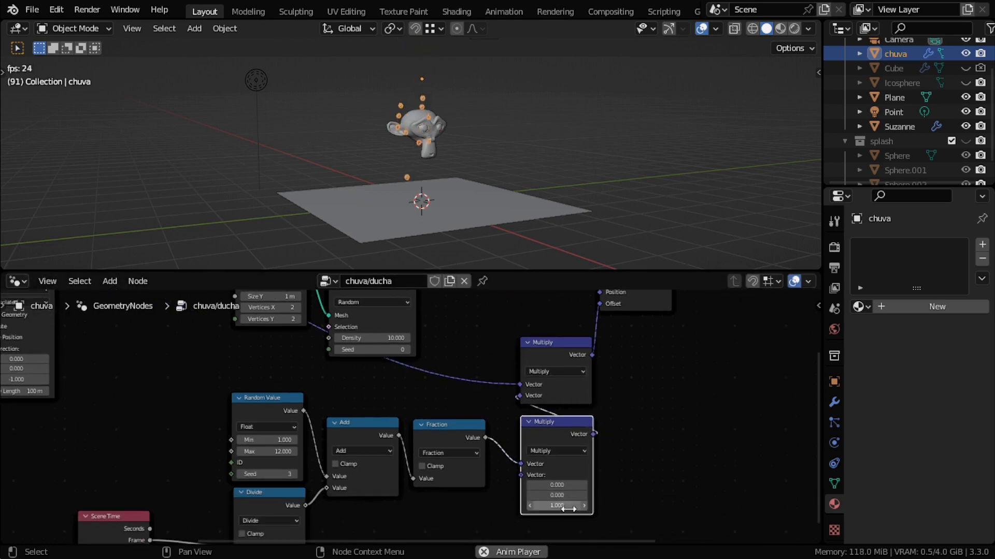
pyautogui.moveTo(486, 198); pyautogui.dragTo(503, 195, button='middle')
pyautogui.moveTo(729, 391); pyautogui.dragTo(703, 468, button='middle')
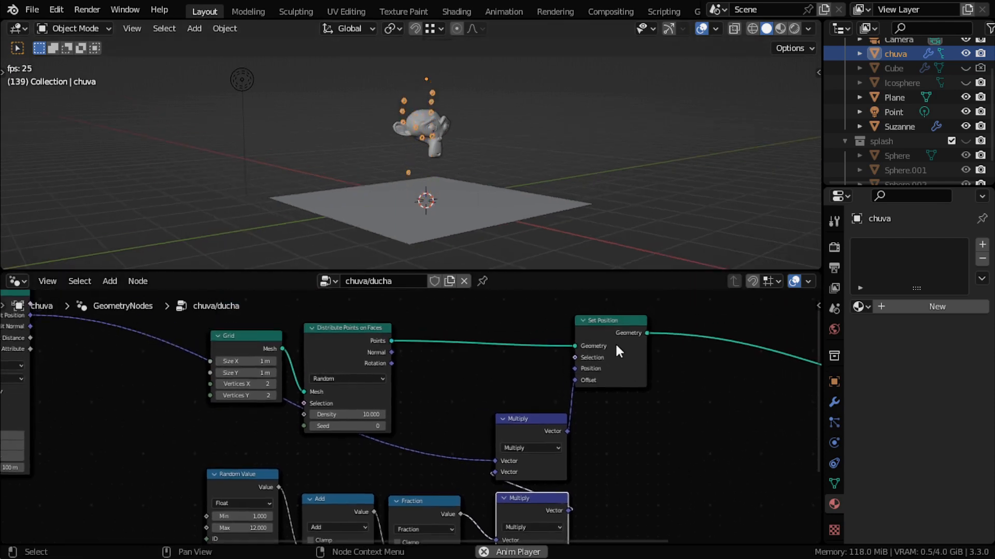
pyautogui.moveTo(615, 348); pyautogui.dragTo(596, 365)
pyautogui.moveTo(443, 214); pyautogui.dragTo(431, 216, button='middle')
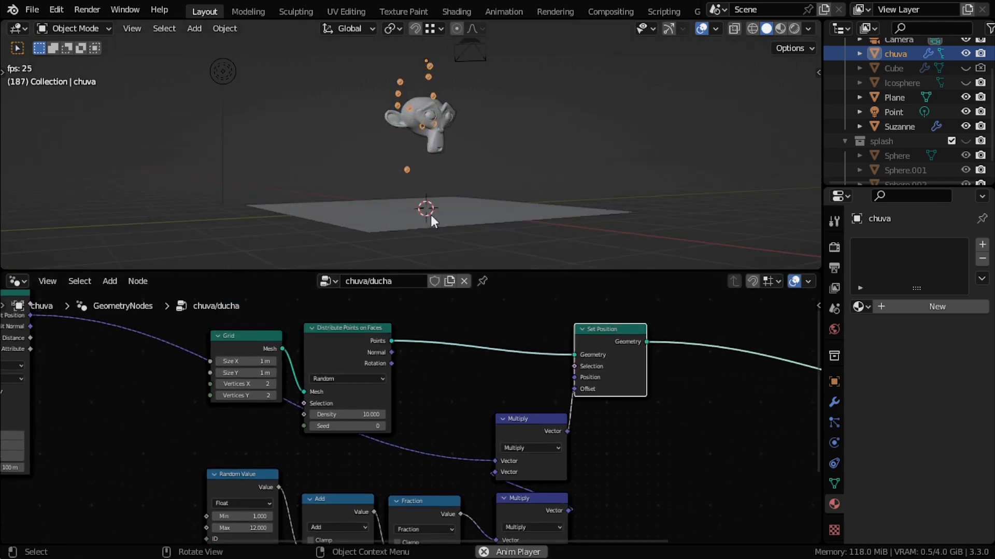
pyautogui.scroll(-2, 467, 414)
pyautogui.moveTo(485, 424); pyautogui.dragTo(529, 363, button='middle')
pyautogui.scroll(3, 545, 428)
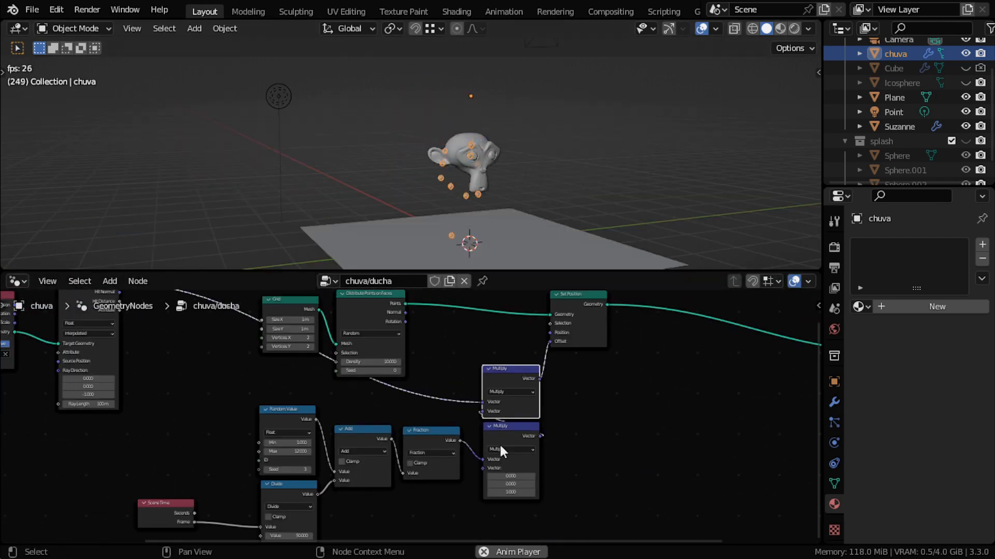
pyautogui.moveTo(478, 250); pyautogui.dragTo(480, 210, button='middle')
pyautogui.moveTo(500, 367); pyautogui.dragTo(502, 374)
pyautogui.press('g')
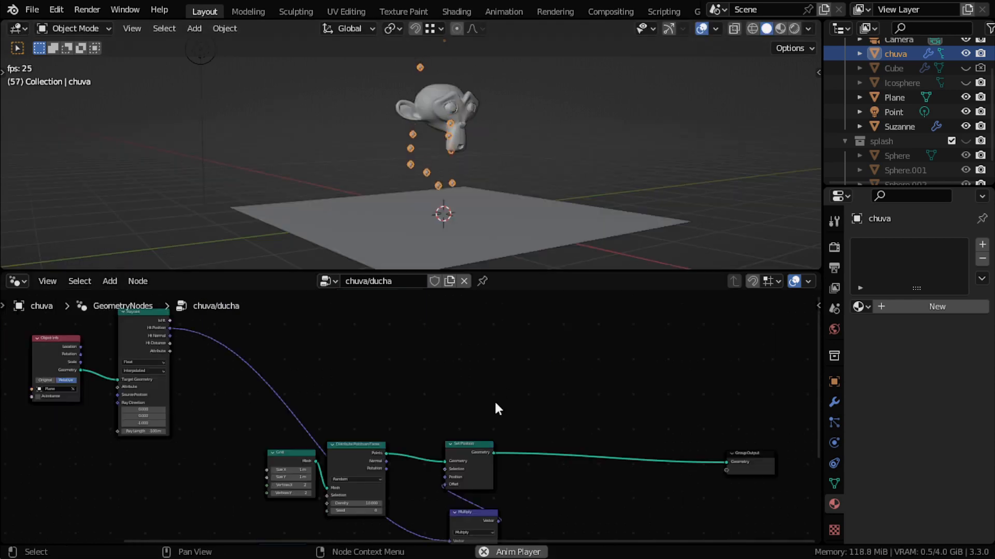
# Insert an Instance on Points node between Set Position and Group Output and enable Pick Instance.
pyautogui.moveTo(555, 510); pyautogui.dragTo(448, 414, button='middle')
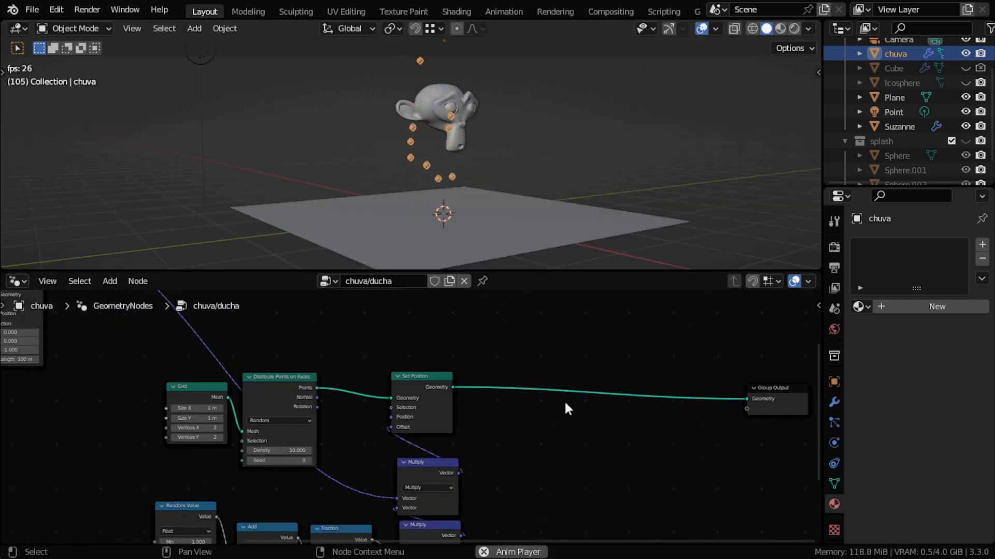
pyautogui.hotkey('shift', 'a')
pyautogui.moveTo(535, 348)
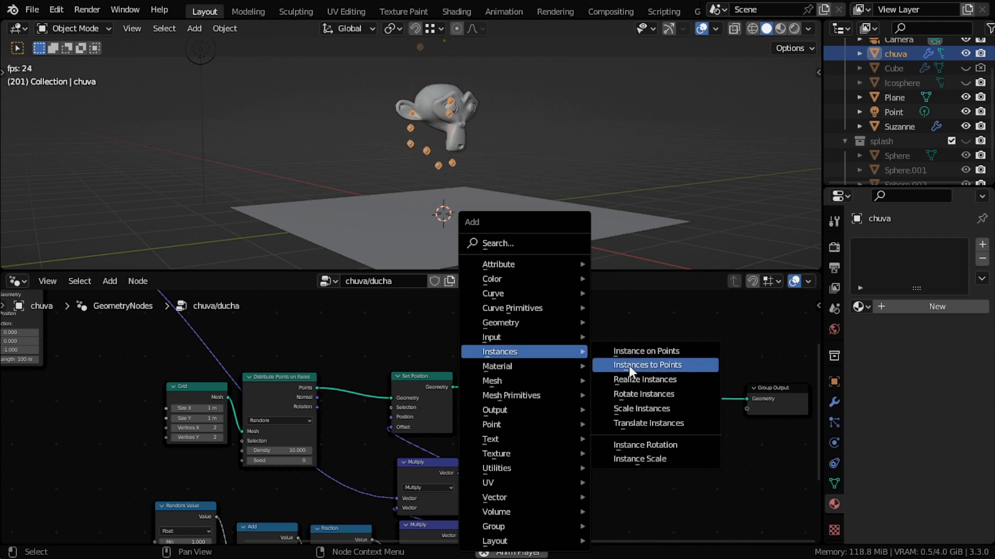
pyautogui.click(628, 352)
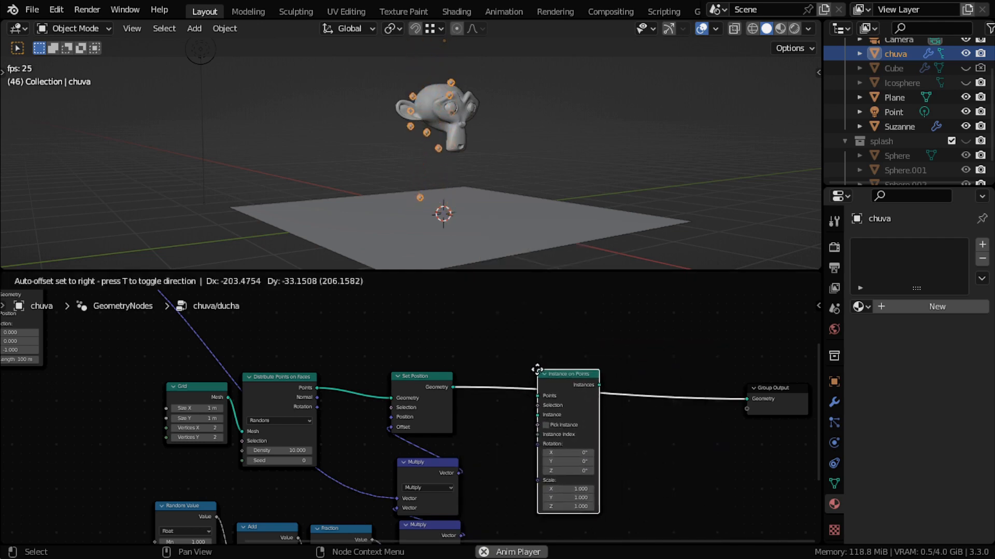
pyautogui.click(540, 367)
pyautogui.click(550, 421)
pyautogui.moveTo(579, 371); pyautogui.dragTo(626, 362)
pyautogui.moveTo(513, 401); pyautogui.dragTo(520, 386, button='middle')
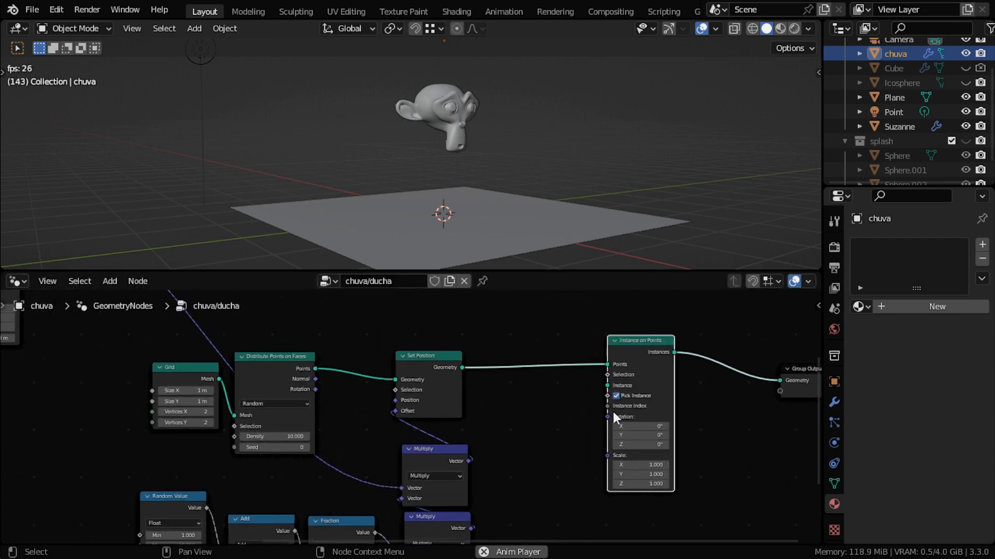
# Add an Object Info node beside Instance on Points and connect its Geometry output to the Instance input.
pyautogui.scroll(1, 611, 409)
pyautogui.hotkey('shift', 'a')
pyautogui.click(513, 242)
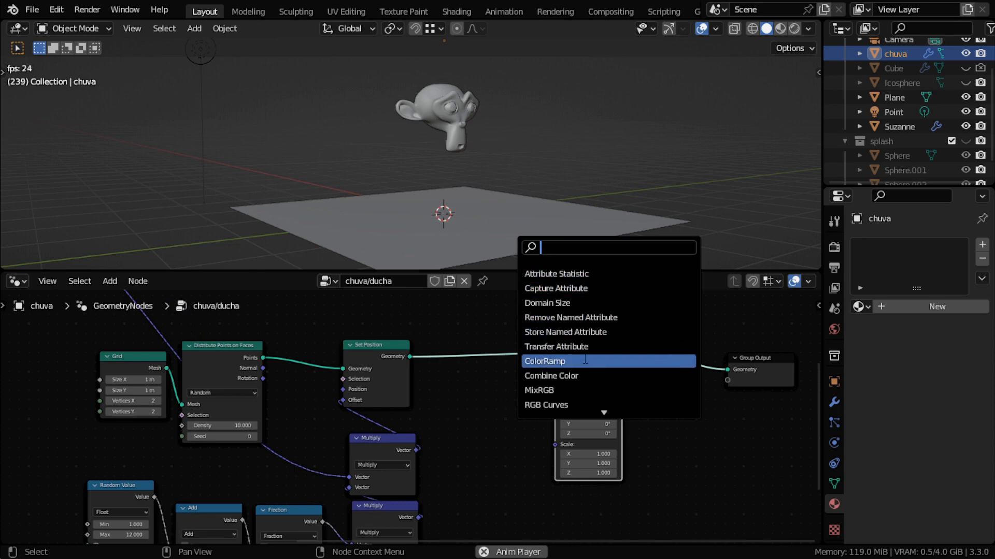
pyautogui.write('ob')
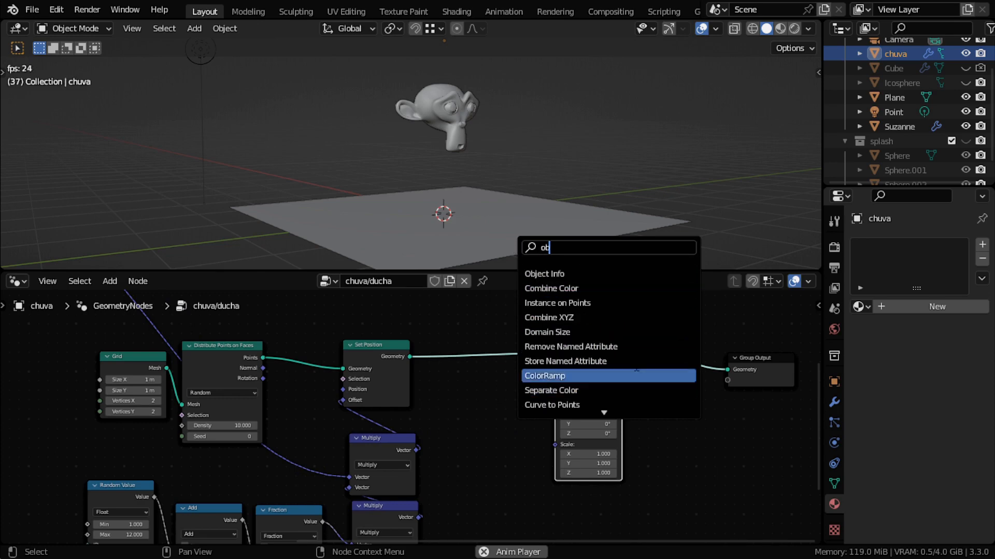
pyautogui.click(569, 274)
pyautogui.click(535, 432)
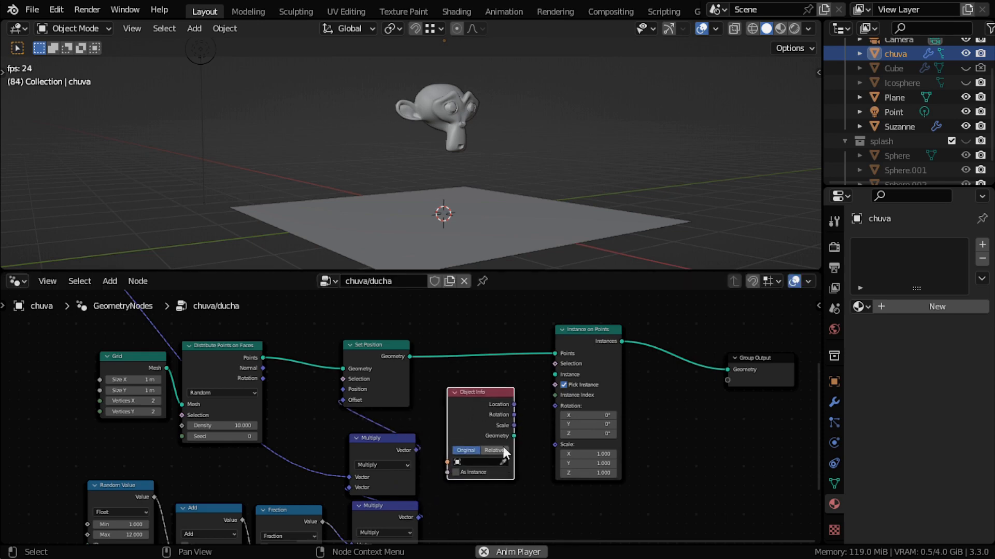
pyautogui.scroll(1, 481, 431)
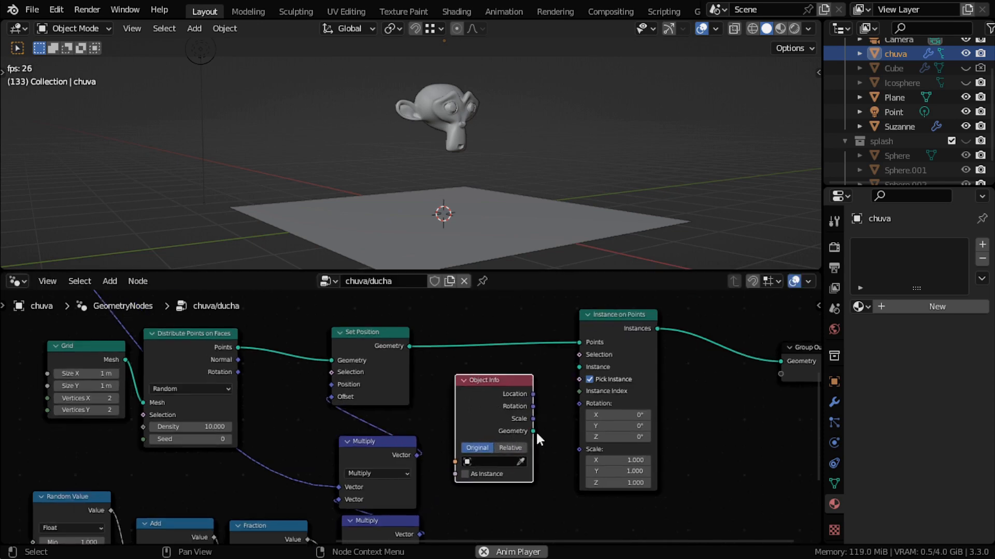
pyautogui.moveTo(533, 431); pyautogui.dragTo(576, 365)
pyautogui.moveTo(491, 402); pyautogui.dragTo(507, 395)
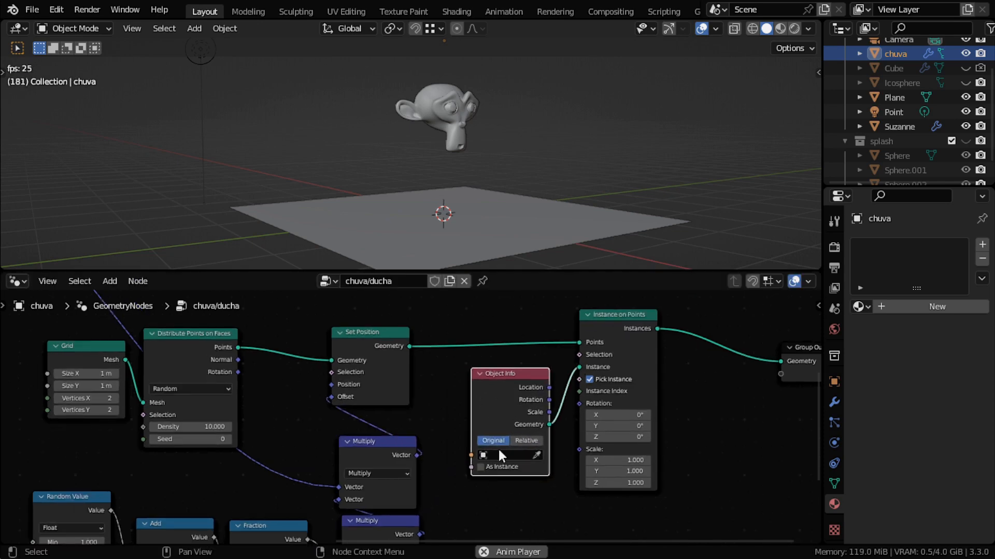
# Set the Object Info node's object to Icosphere, enable As Instance, and look at the instanced drops around Suzanne.
pyautogui.click(498, 455)
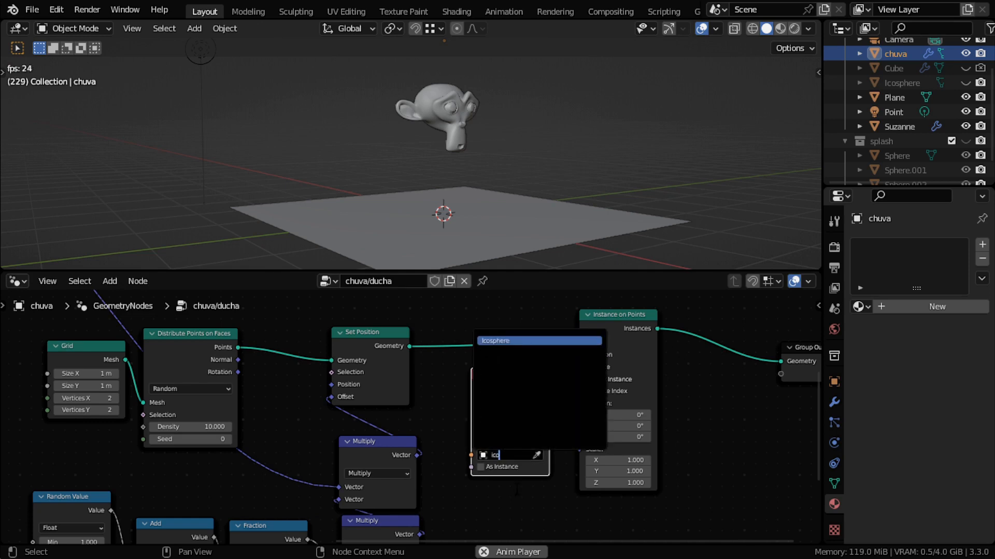
pyautogui.click(519, 341)
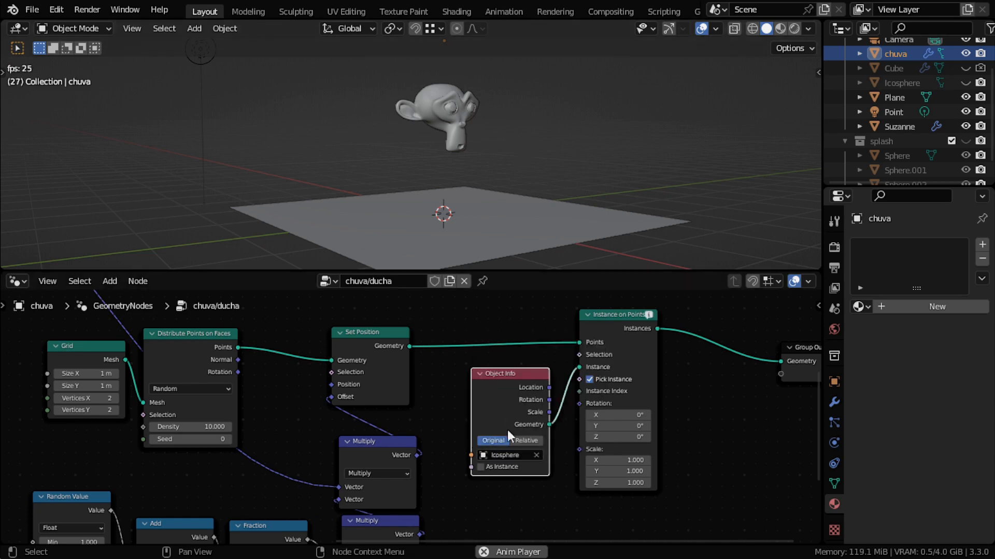
pyautogui.moveTo(518, 380); pyautogui.dragTo(488, 385, button='middle')
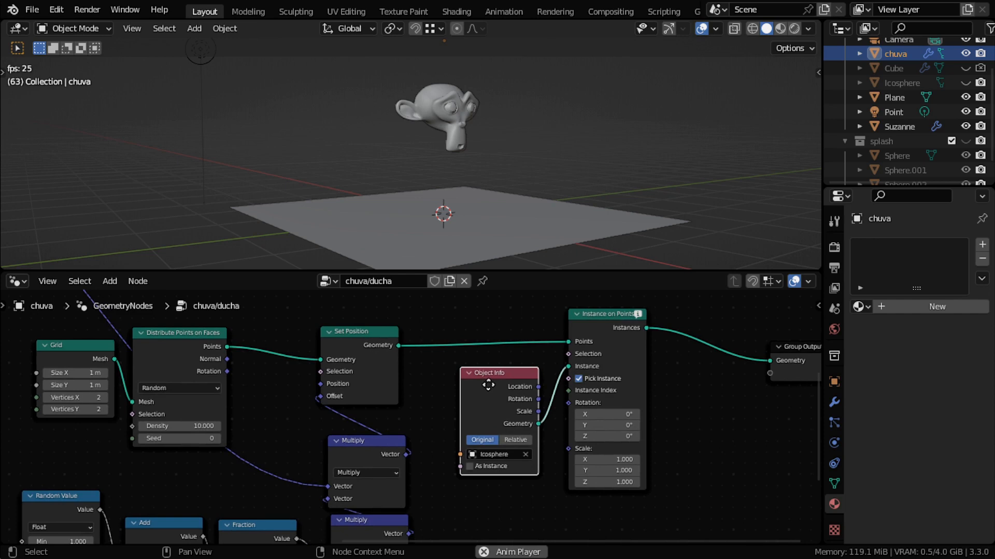
pyautogui.click(477, 465)
pyautogui.moveTo(483, 225); pyautogui.dragTo(436, 160, button='middle')
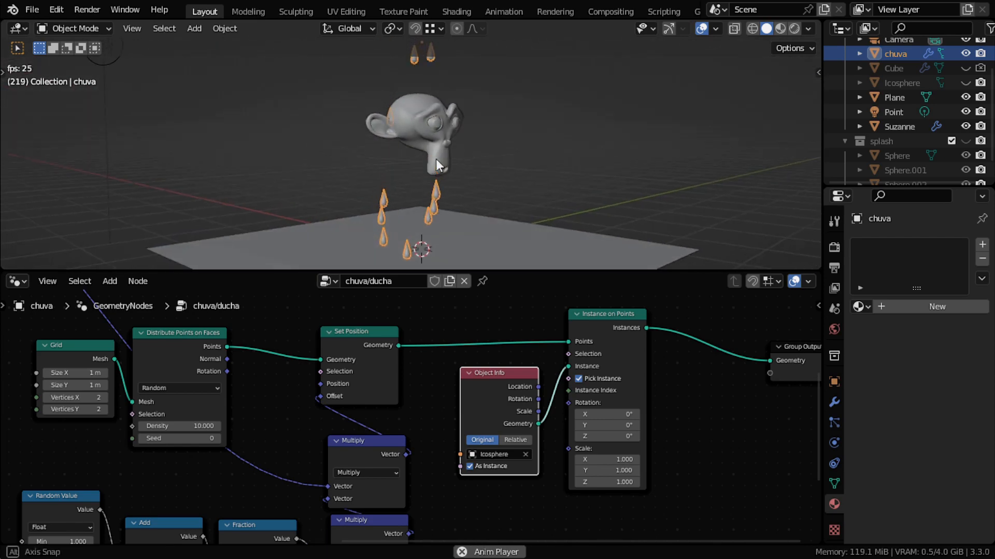
pyautogui.moveTo(479, 373); pyautogui.dragTo(484, 375)
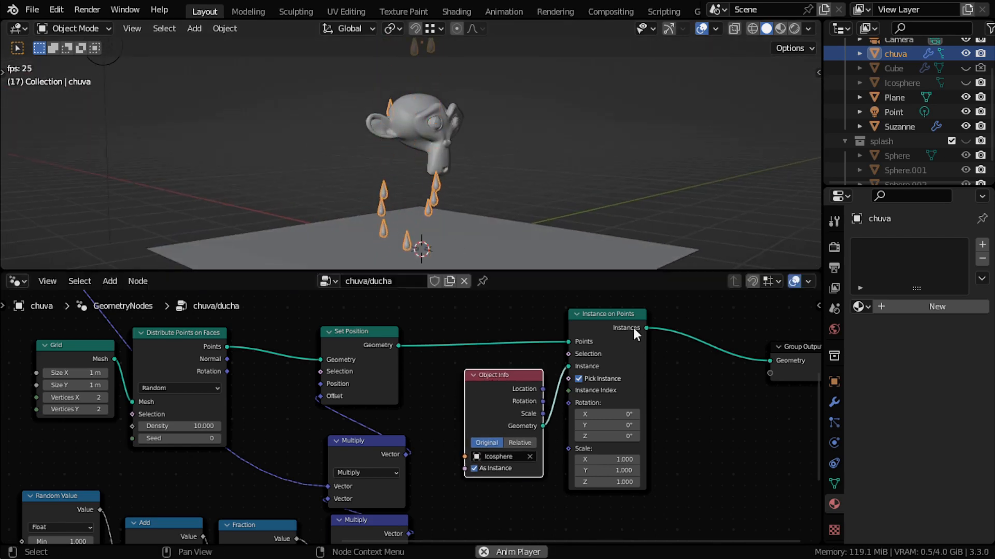
pyautogui.moveTo(605, 327); pyautogui.dragTo(604, 327)
pyautogui.scroll(-2, 664, 466)
pyautogui.moveTo(664, 465); pyautogui.dragTo(445, 422, button='middle')
pyautogui.moveTo(477, 349); pyautogui.dragTo(552, 394, button='middle')
pyautogui.scroll(1, 552, 394)
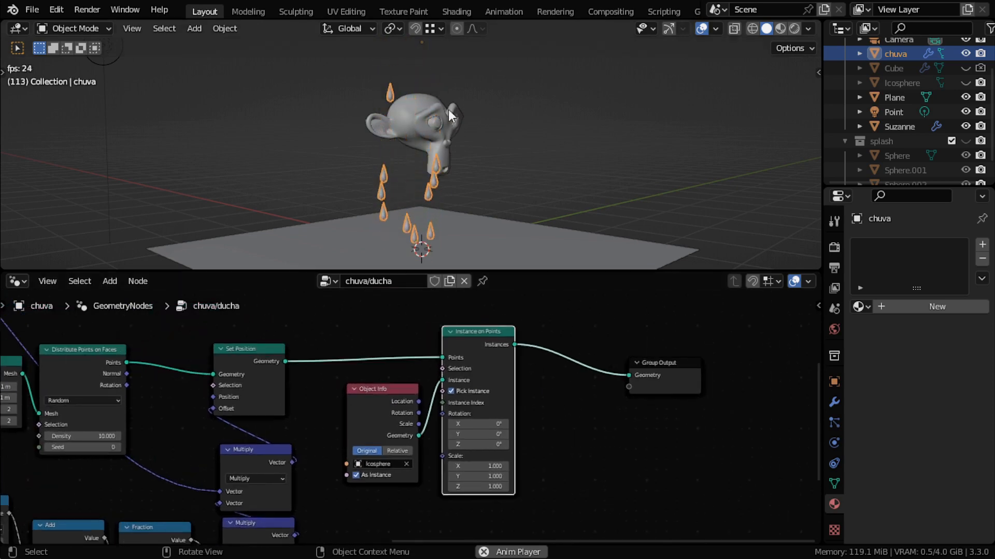
pyautogui.moveTo(440, 147)
pyautogui.mouseDown(button='middle')
pyautogui.moveTo(419, 173)
pyautogui.moveTo(436, 151)
pyautogui.mouseUp(button='middle')
pyautogui.scroll(-2, 481, 443)
pyautogui.moveTo(484, 444); pyautogui.dragTo(529, 402, button='middle')
pyautogui.scroll(1, 529, 402)
pyautogui.moveTo(472, 466); pyautogui.dragTo(484, 398, button='middle')
pyautogui.hotkey('shift', 'a')
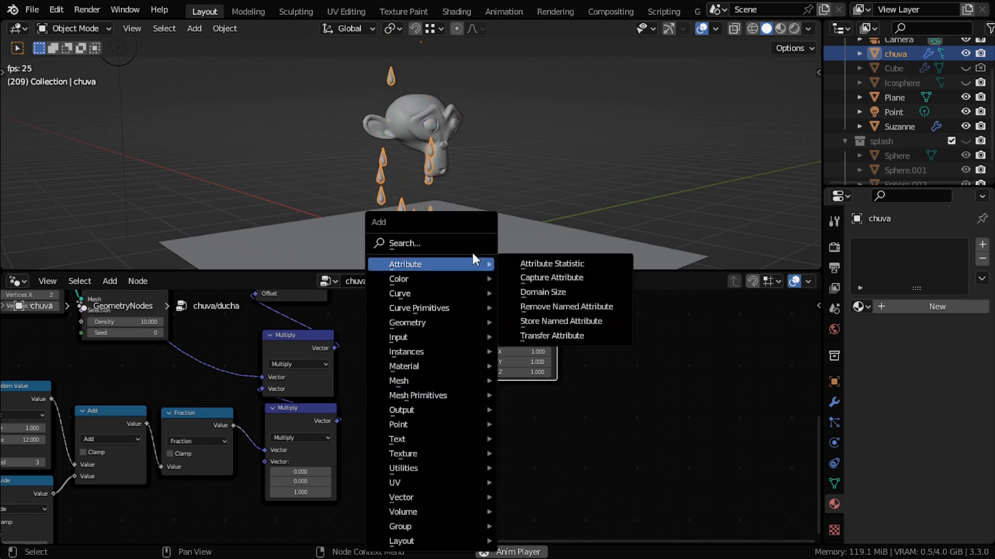
pyautogui.click(469, 246)
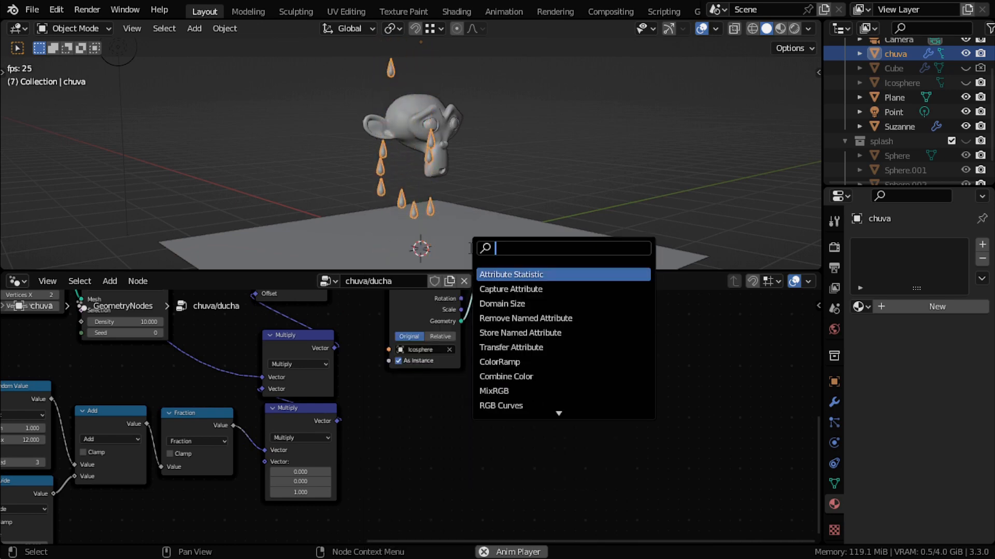
pyautogui.press('Escape')
# Duplicate the Random Value node and place the copy below the Object Info node.
pyautogui.scroll(-2, 311, 391)
pyautogui.moveTo(311, 392); pyautogui.dragTo(421, 394, button='middle')
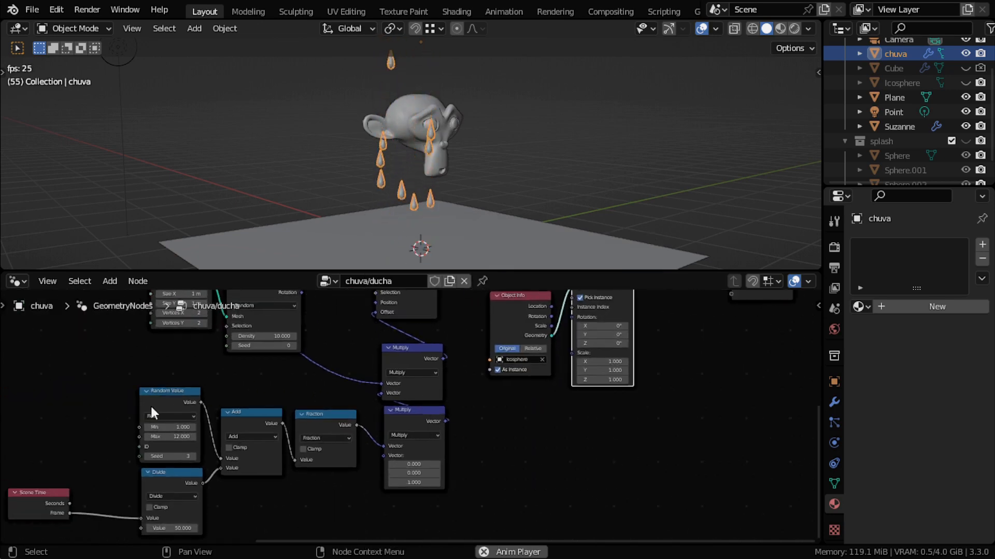
pyautogui.click(158, 400)
pyautogui.hotkey('shift', 'd')
pyautogui.click(502, 420)
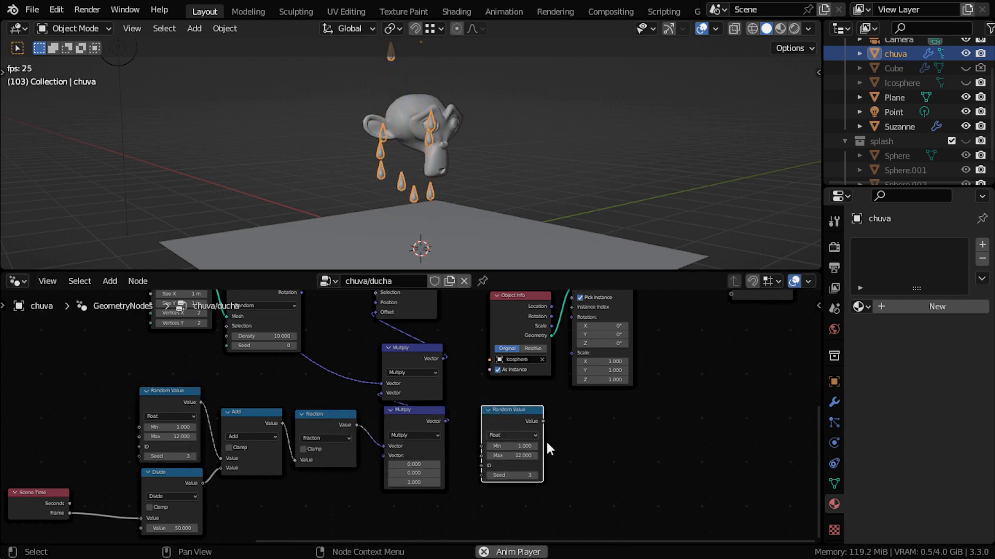
pyautogui.scroll(5, 543, 441)
pyautogui.moveTo(521, 444); pyautogui.dragTo(420, 418, button='middle')
# Switch the duplicated Random Value node to Vector and connect its Value to Instance on Points' Scale.
pyautogui.click(371, 402)
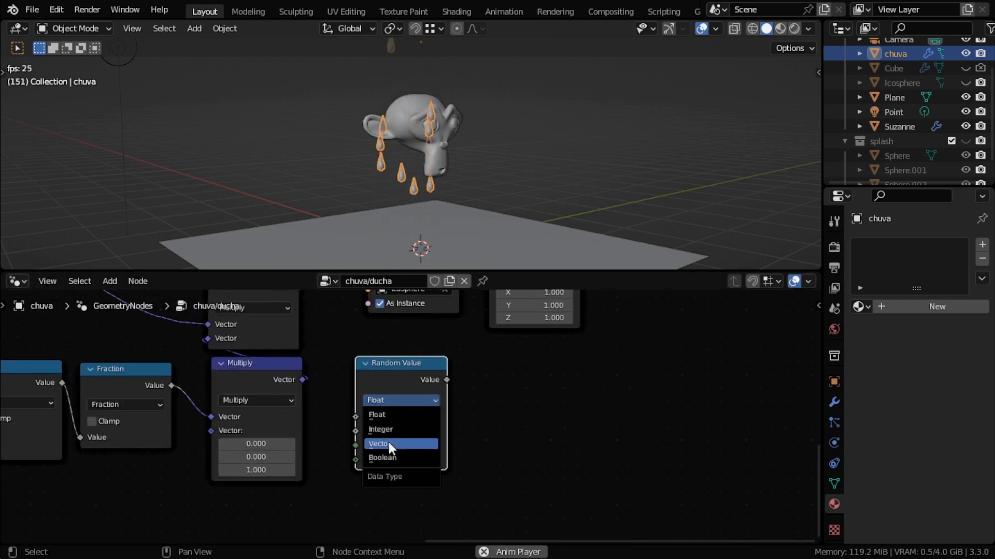
pyautogui.click(389, 443)
pyautogui.moveTo(409, 385); pyautogui.dragTo(415, 363)
pyautogui.moveTo(514, 363); pyautogui.dragTo(503, 434, button='middle')
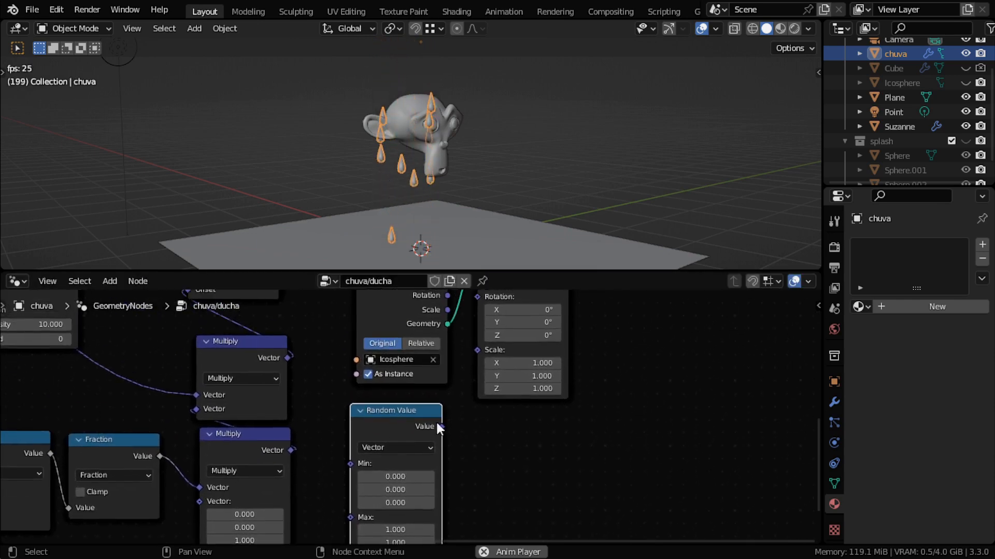
pyautogui.moveTo(440, 426); pyautogui.dragTo(475, 352)
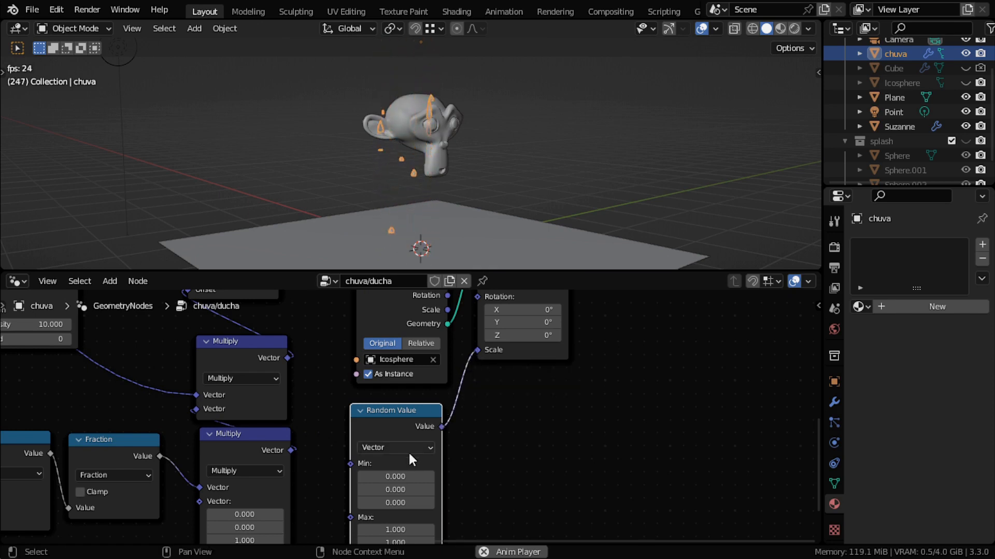
pyautogui.click(396, 448)
# Duplicate the vector Multiply node, insert the copy between Random Value and Instance on Points' Scale, and move the nodes closer together.
pyautogui.click(232, 445)
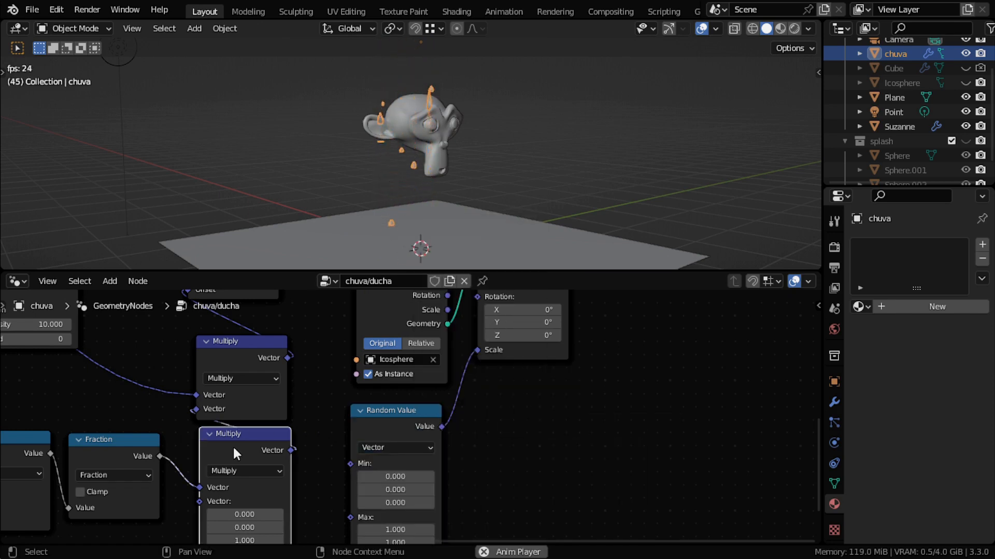
pyautogui.hotkey('shift', 'd')
pyautogui.click(473, 408)
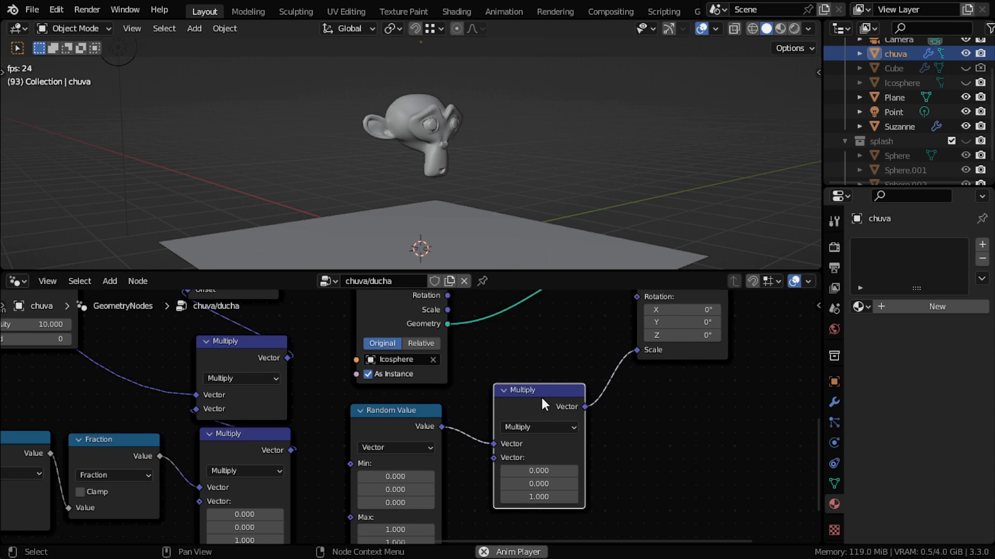
pyautogui.moveTo(541, 399); pyautogui.dragTo(510, 406)
pyautogui.moveTo(669, 357); pyautogui.dragTo(611, 375)
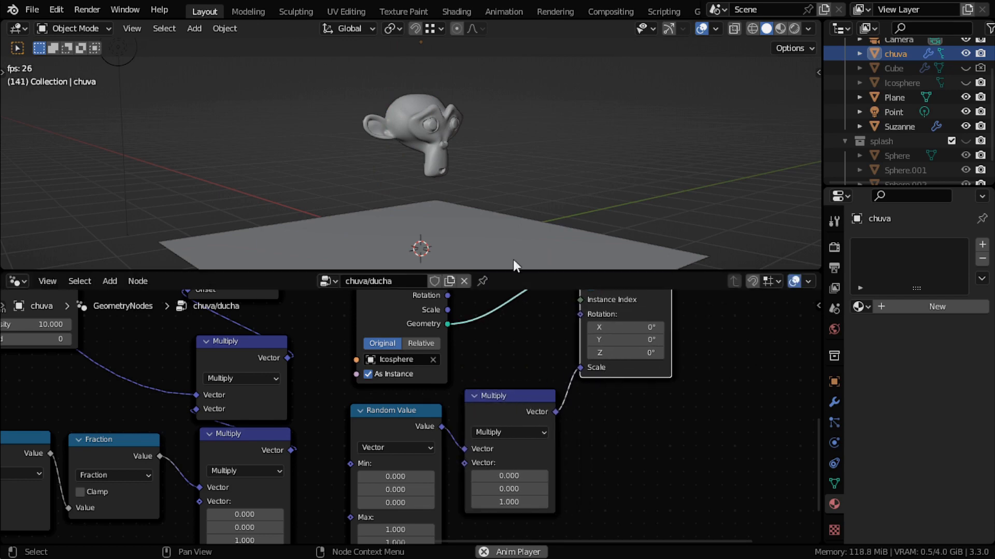
# Set all three components of the new Multiply's second vector to 0.5 and inspect the drops up close.
pyautogui.scroll(1, 412, 414)
pyautogui.click(525, 487)
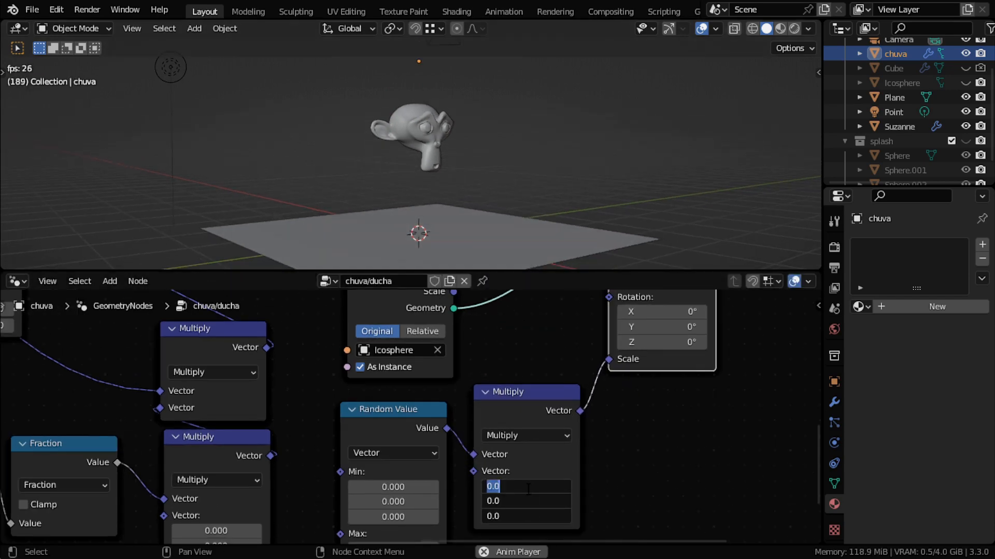
pyautogui.write('0.5')
pyautogui.press('Return')
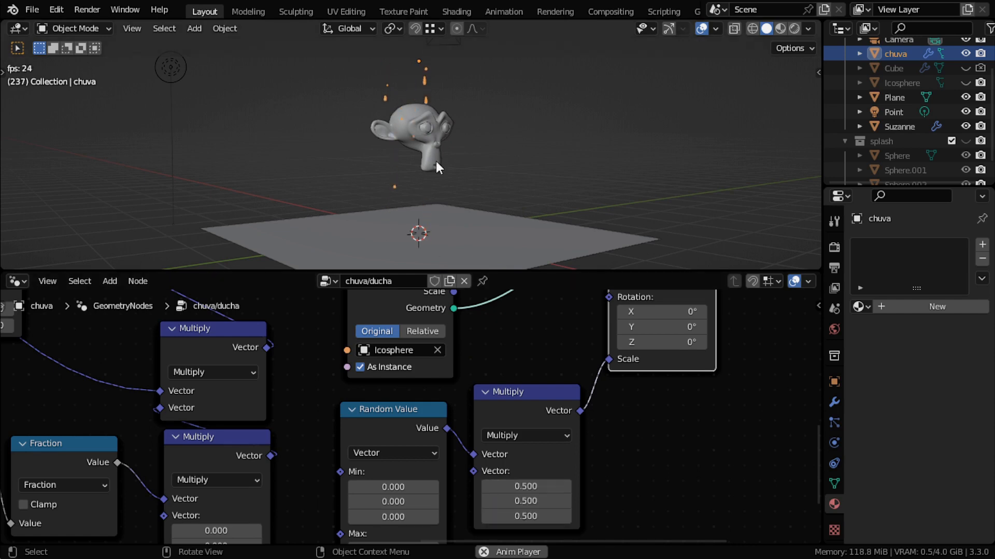
pyautogui.scroll(6, 431, 159)
pyautogui.moveTo(433, 119)
pyautogui.keyDown('shift'); pyautogui.mouseDown(button='middle')
pyautogui.moveTo(431, 159)
pyautogui.moveTo(456, 79)
pyautogui.moveTo(458, 166)
pyautogui.moveTo(484, 124)
pyautogui.moveTo(424, 133)
pyautogui.mouseUp(button='middle'); pyautogui.keyUp('shift')
pyautogui.moveTo(444, 167); pyautogui.dragTo(362, 153, button='middle')
pyautogui.scroll(3, 363, 154)
# Set all three Max components of the vector Random Value node to 0 and look at Suzanne and the plane.
pyautogui.moveTo(418, 428); pyautogui.dragTo(439, 347, button='middle')
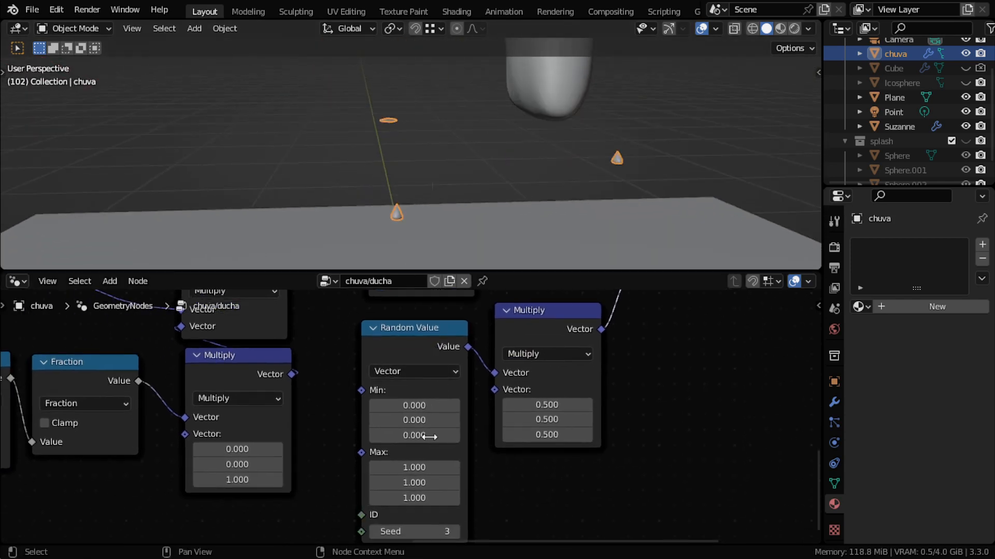
pyautogui.moveTo(414, 467); pyautogui.dragTo(415, 497)
pyautogui.write('0')
pyautogui.press('Return')
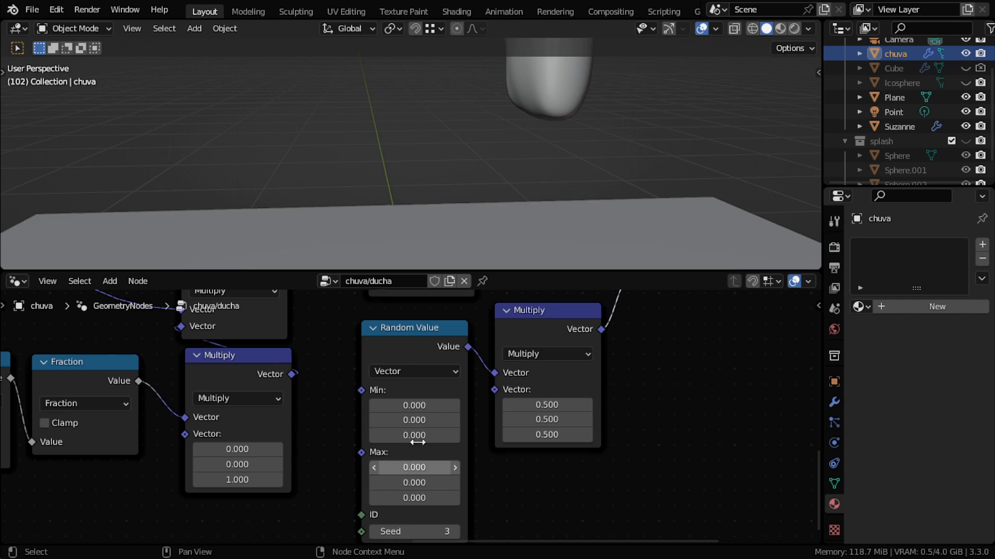
pyautogui.moveTo(569, 218); pyautogui.dragTo(431, 179, button='middle')
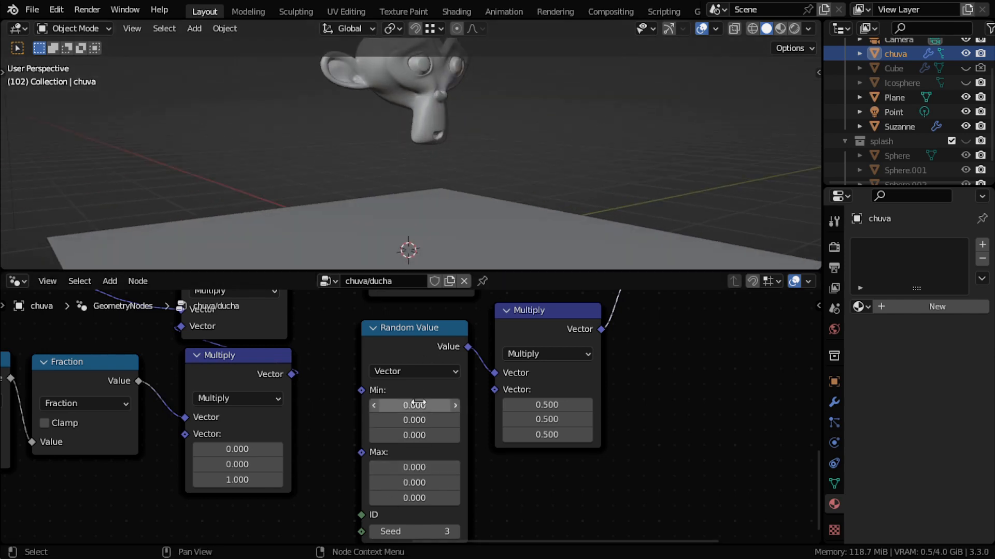
# Set all Min and Max components of the vector Random Value node to 1 and inspect the drop shapes.
pyautogui.moveTo(418, 404); pyautogui.dragTo(417, 498)
pyautogui.write('1')
pyautogui.press('Return')
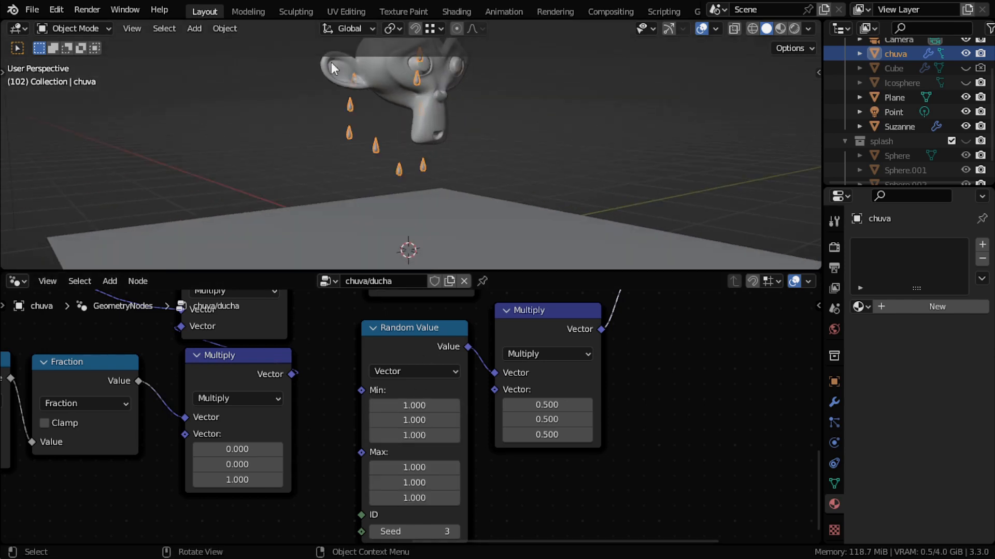
pyautogui.keyDown('shift'); pyautogui.moveTo(395, 141); pyautogui.dragTo(420, 165, button='middle'); pyautogui.keyUp('shift')
pyautogui.scroll(4, 421, 145)
pyautogui.scroll(1, 437, 456)
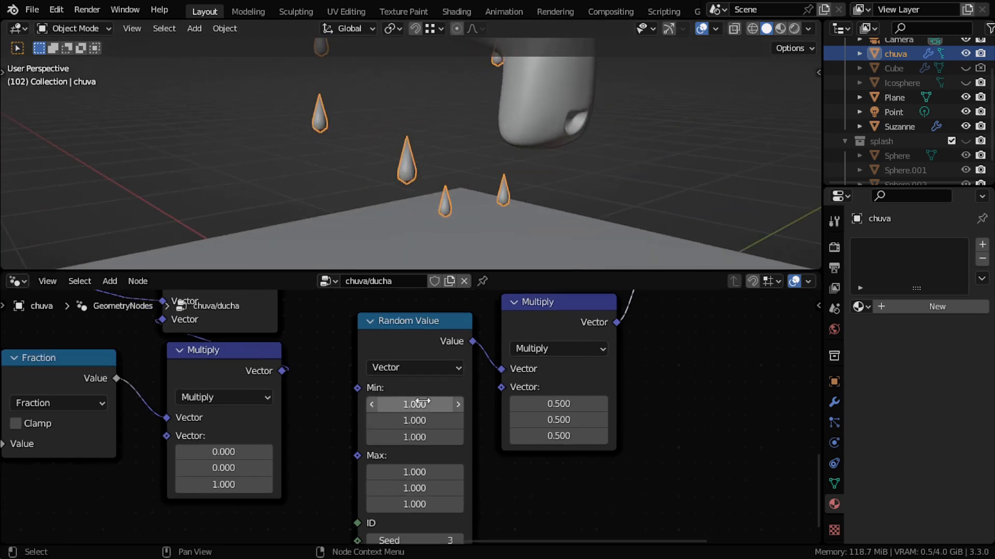
# Set the vector Random Value node's Min to 0.6, 0.6, 0.5 and its Max to 0.3, 0.3, 3.
pyautogui.moveTo(422, 402); pyautogui.dragTo(378, 403)
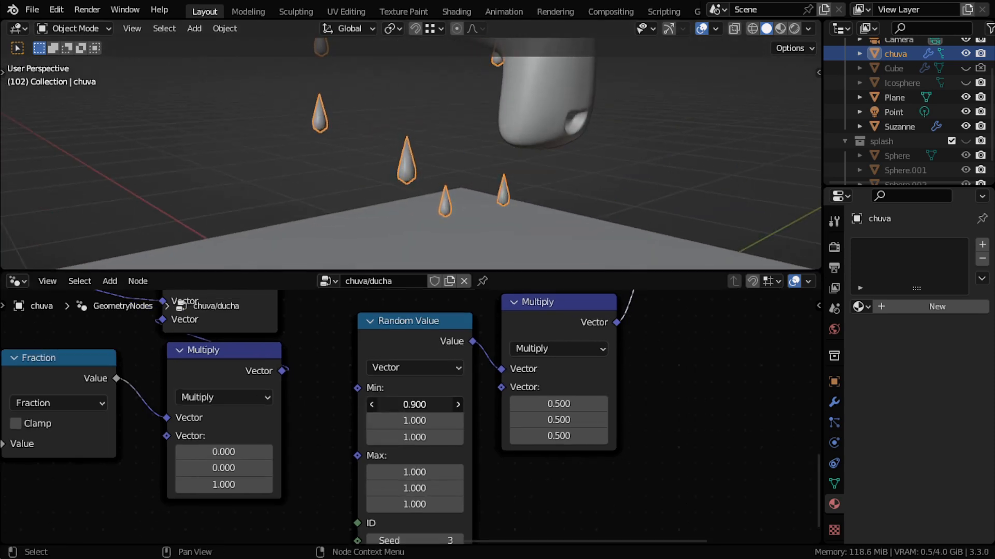
pyautogui.moveTo(422, 437); pyautogui.dragTo(380, 438)
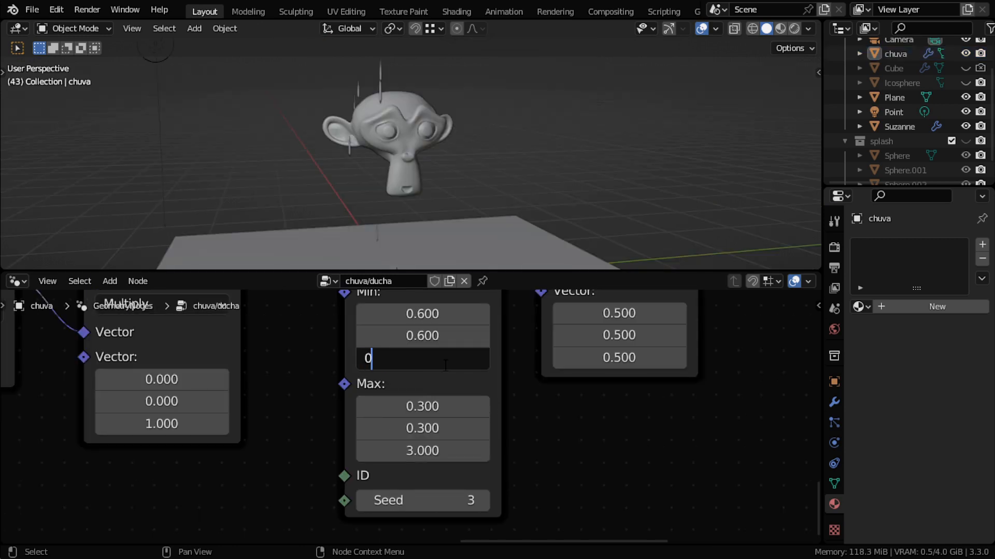
pyautogui.write('.5')
pyautogui.press('Return')
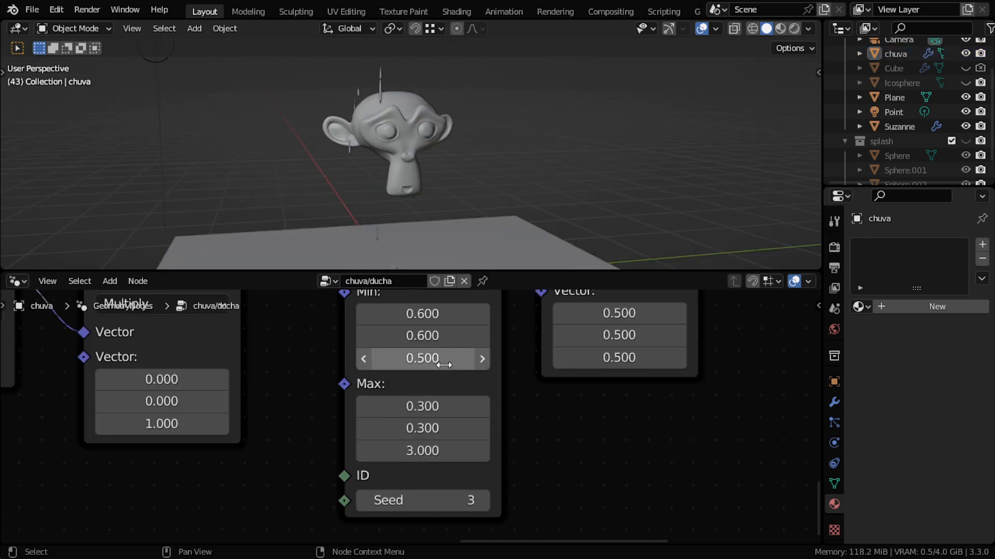
# Play the animation to check the stretched drops falling around Suzanne, stop it, and review the scale nodes.
pyautogui.moveTo(487, 235); pyautogui.dragTo(444, 173, button='middle')
pyautogui.press('space')
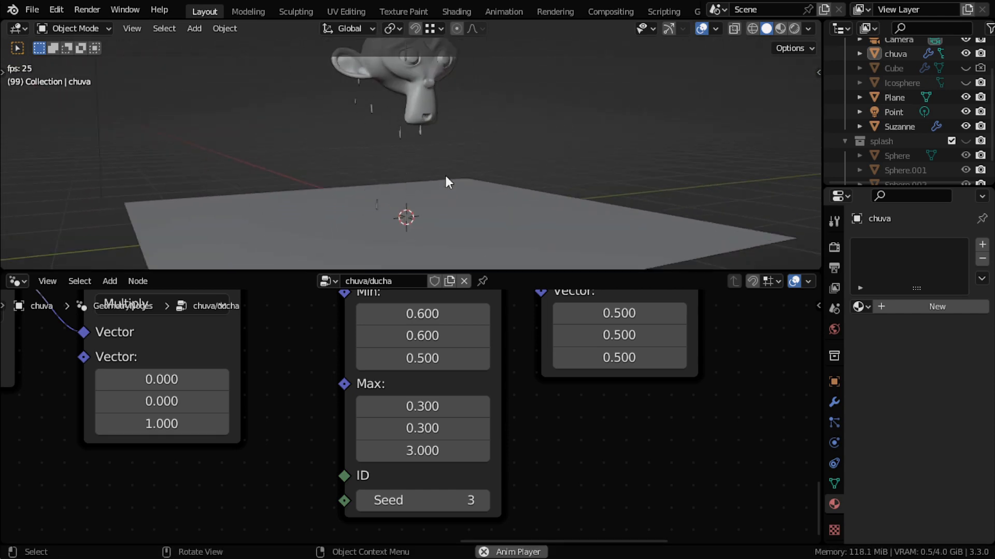
pyautogui.press('space')
pyautogui.scroll(-3, 449, 176)
pyautogui.scroll(-4, 503, 462)
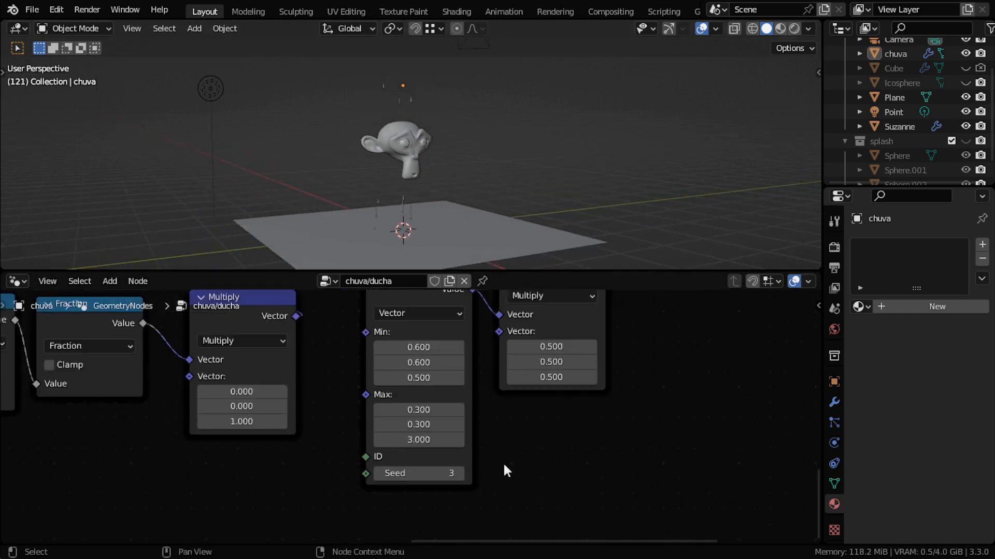
pyautogui.click(520, 342)
pyautogui.scroll(-2, 547, 350)
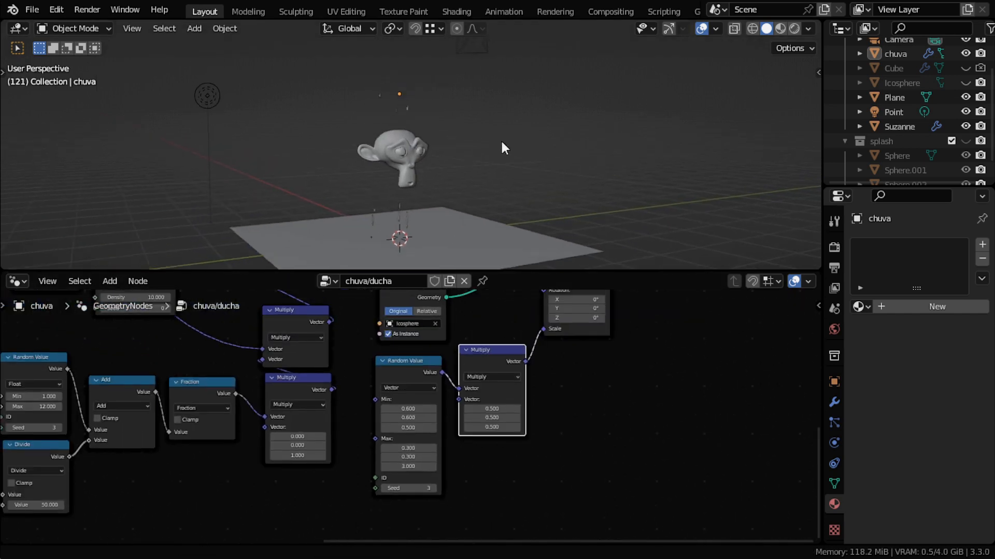
pyautogui.scroll(3, 500, 139)
pyautogui.moveTo(563, 332); pyautogui.dragTo(560, 382, button='middle')
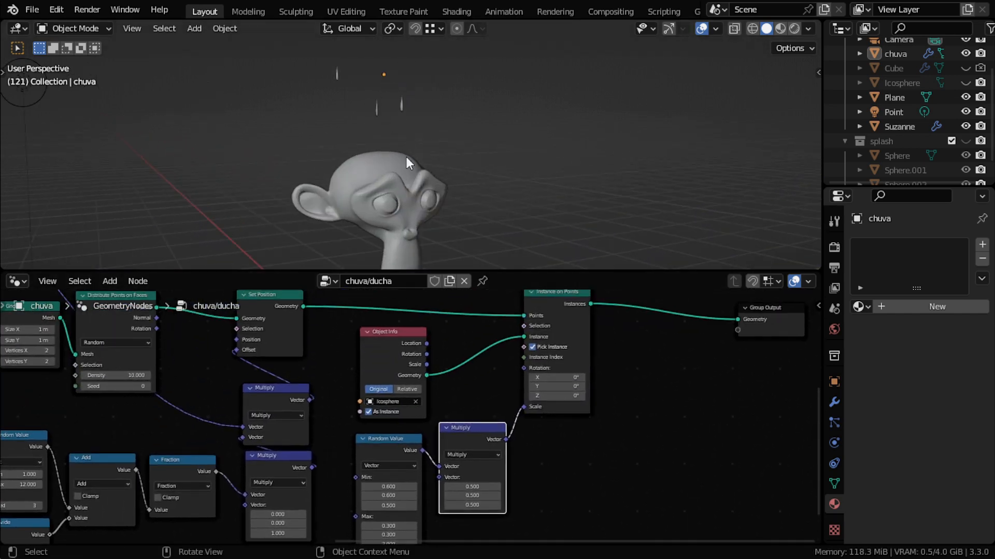
# Examine the stretched drops around Suzanne and on the plane, and review the drop node tree.
pyautogui.moveTo(406, 157); pyautogui.dragTo(477, 225, button='middle')
pyautogui.scroll(-2, 467, 404)
pyautogui.keyDown('shift'); pyautogui.scroll(2, 467, 404); pyautogui.keyUp('shift')
pyautogui.click(524, 363)
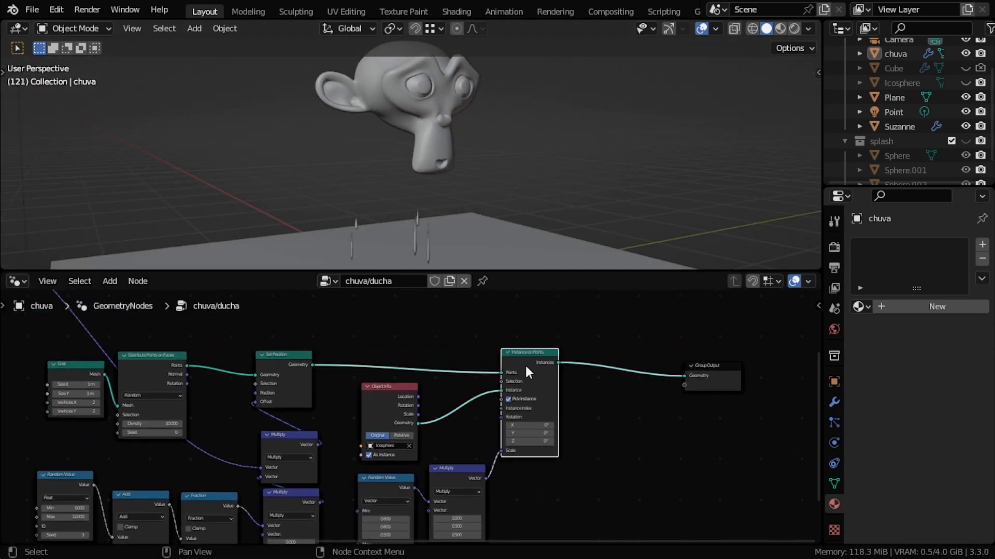
pyautogui.scroll(-2, 521, 382)
pyautogui.moveTo(471, 231); pyautogui.dragTo(502, 198, button='middle')
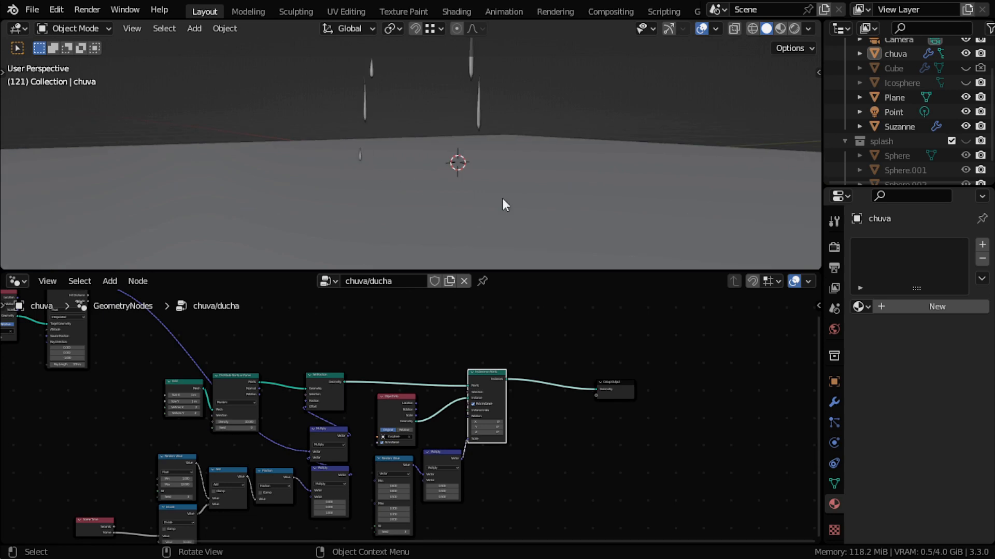
pyautogui.scroll(-5, 445, 455)
pyautogui.scroll(3, 464, 404)
# Duplicate the Set Position node twice above the drop chain and connect the first copy's Geometry to the second.
pyautogui.moveTo(435, 384); pyautogui.dragTo(461, 422, button='middle')
pyautogui.scroll(-2, 464, 404)
pyautogui.scroll(3, 461, 423)
pyautogui.moveTo(385, 433); pyautogui.dragTo(388, 499, button='middle')
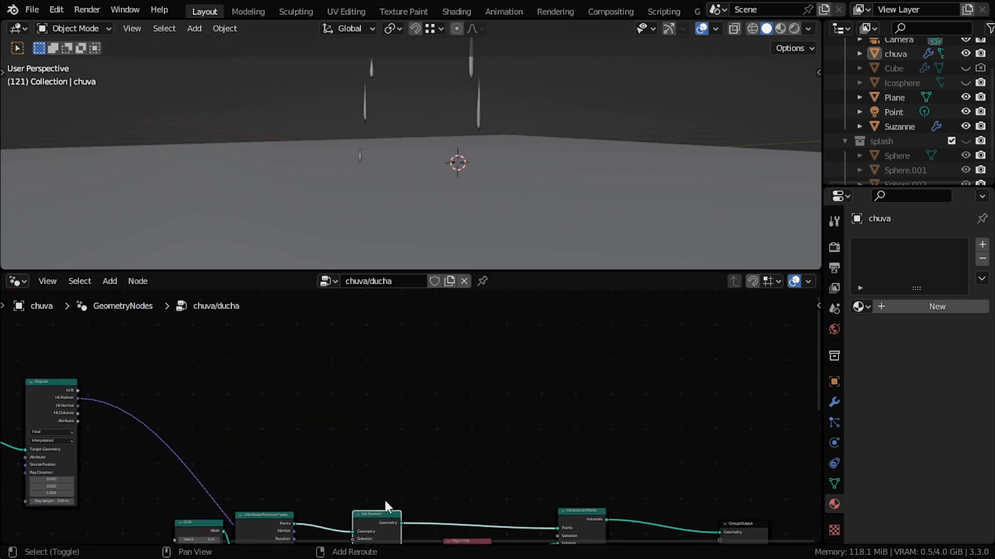
pyautogui.hotkey('shift', 'd')
pyautogui.click(383, 369)
pyautogui.hotkey('shift', 'd')
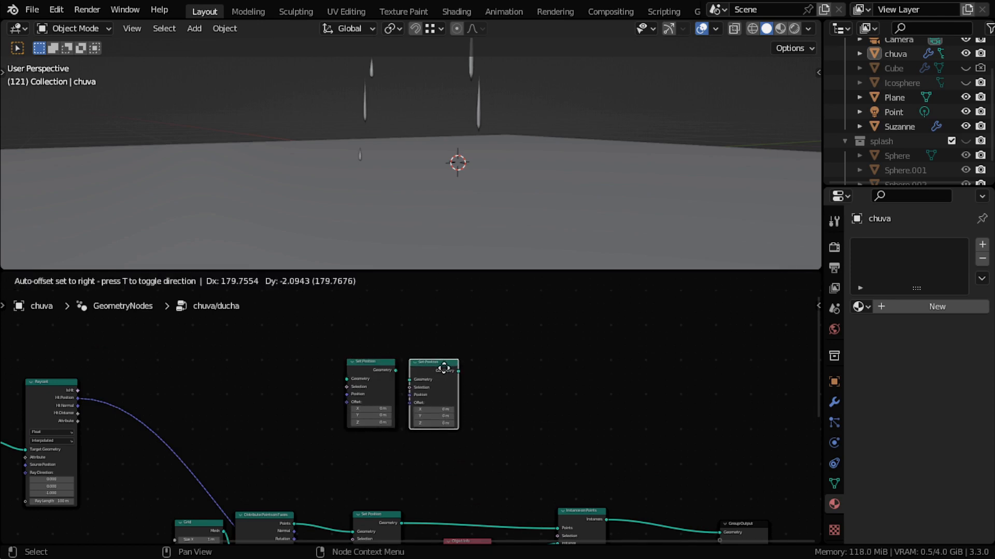
pyautogui.click(446, 366)
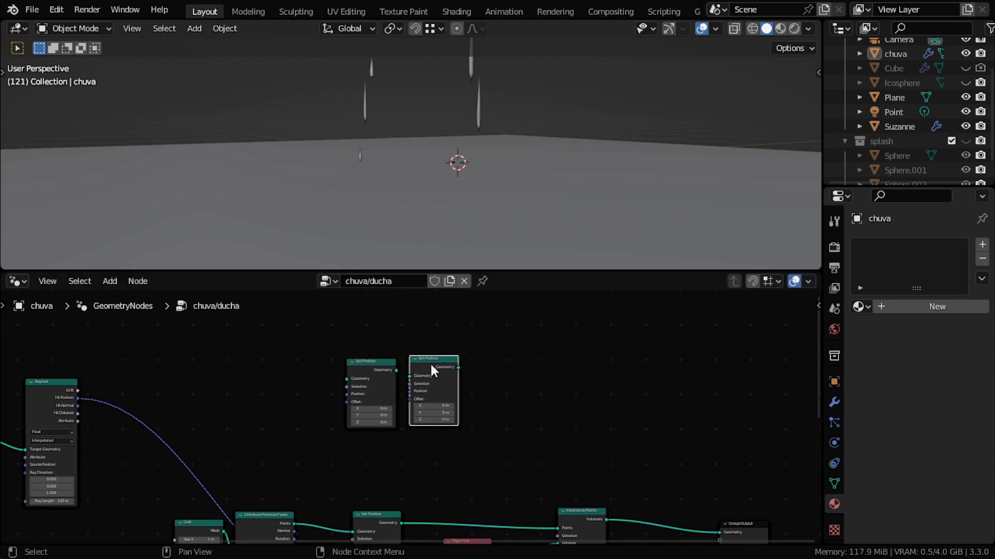
pyautogui.moveTo(432, 371); pyautogui.dragTo(411, 378)
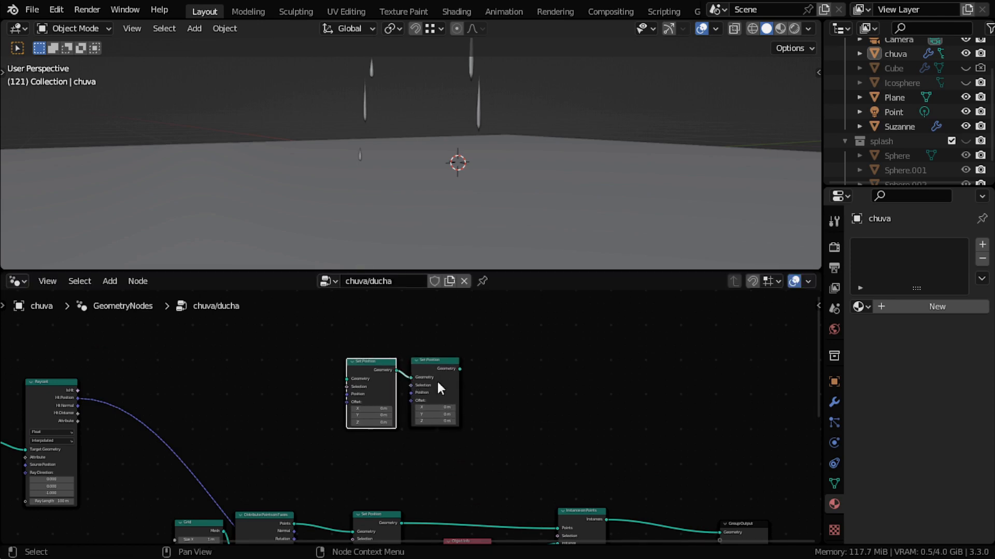
# Insert a Join Geometry node between Instance on Points and Group Output.
pyautogui.scroll(-1, 440, 388)
pyautogui.moveTo(440, 388); pyautogui.dragTo(456, 345, button='middle')
pyautogui.hotkey('shift', 'a')
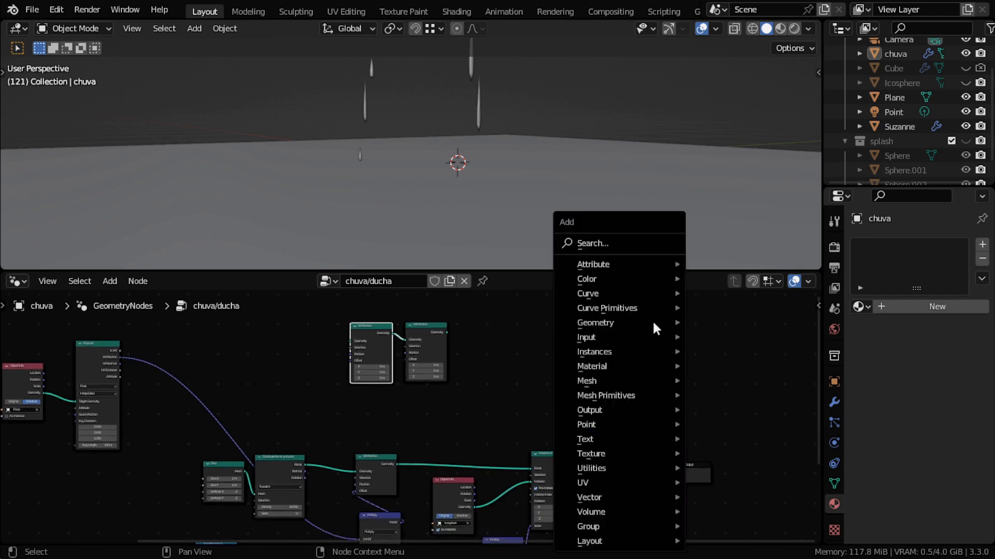
pyautogui.click(638, 246)
pyautogui.write('j')
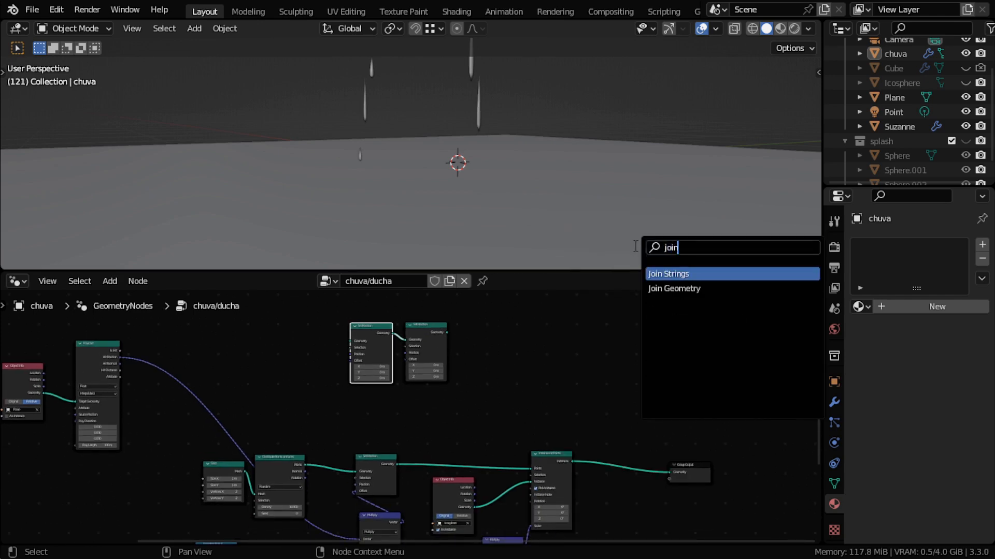
pyautogui.write('oin')
pyautogui.press('Down')
pyautogui.press('Return')
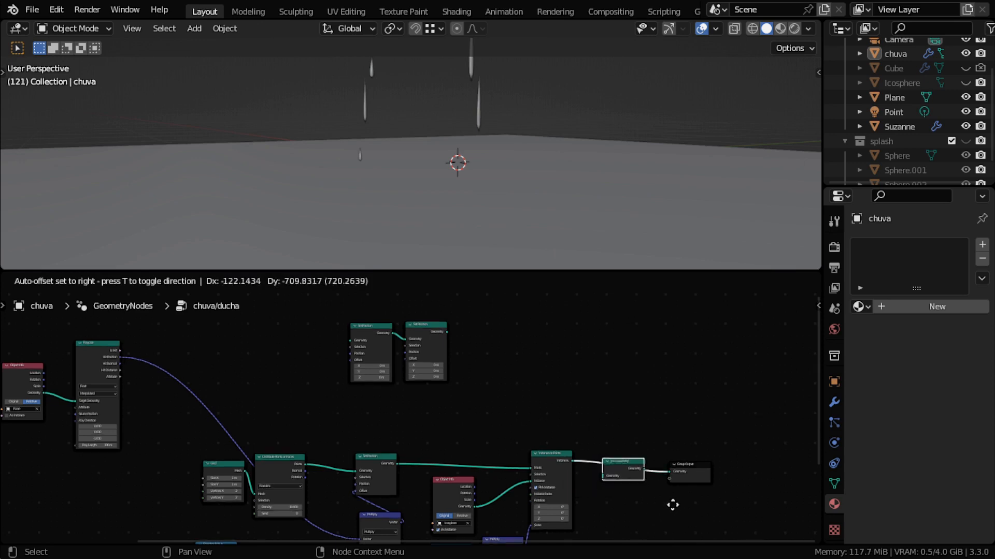
pyautogui.click(609, 446)
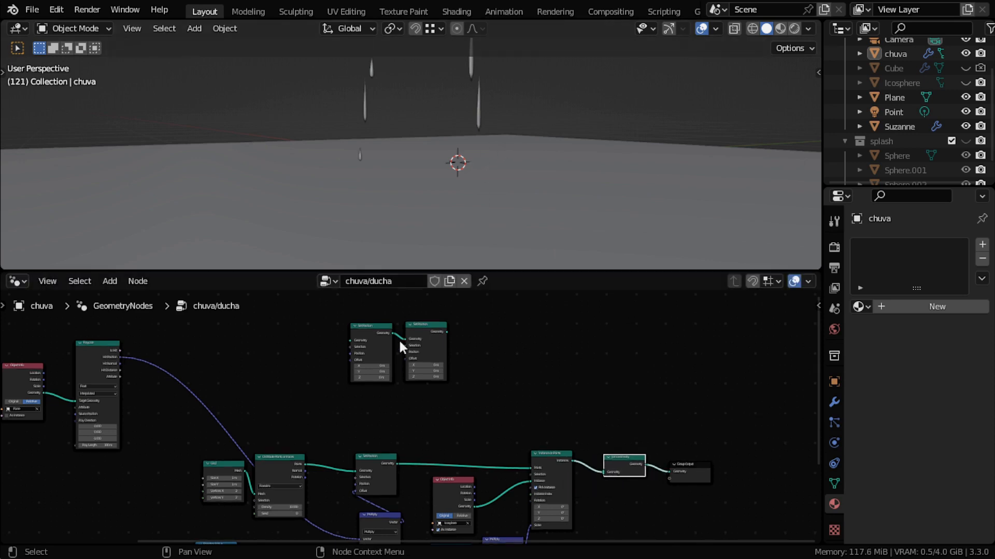
# Connect the second Set Position copy to Join Geometry, and the Points of Distribute Points on Faces to the first copy's Geometry.
pyautogui.moveTo(447, 332); pyautogui.dragTo(602, 466)
pyautogui.click(615, 459)
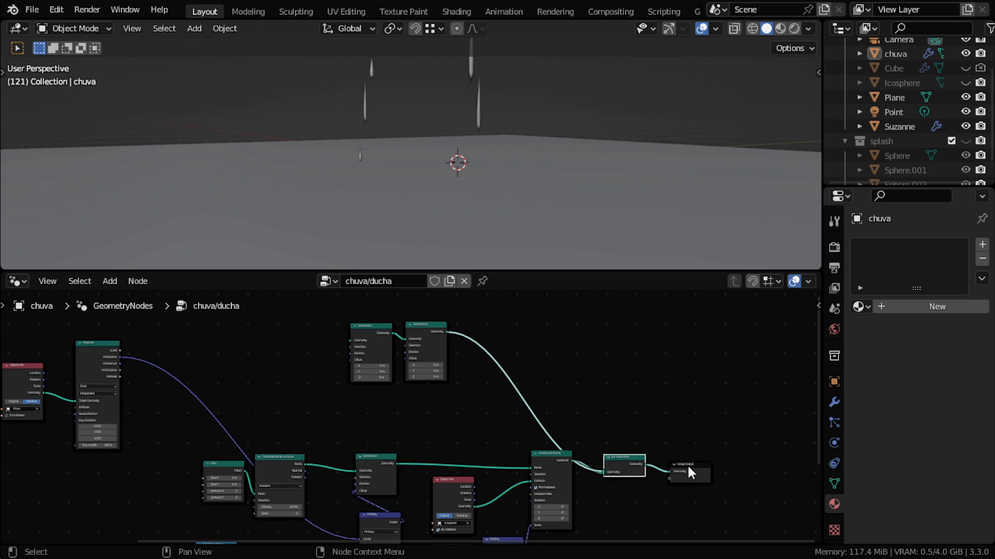
pyautogui.moveTo(690, 464); pyautogui.dragTo(690, 457)
pyautogui.scroll(4, 259, 400)
pyautogui.moveTo(393, 471); pyautogui.dragTo(369, 374, button='middle')
pyautogui.scroll(2, 400, 460)
pyautogui.scroll(-2, 337, 438)
pyautogui.moveTo(335, 424); pyautogui.dragTo(342, 463, button='middle')
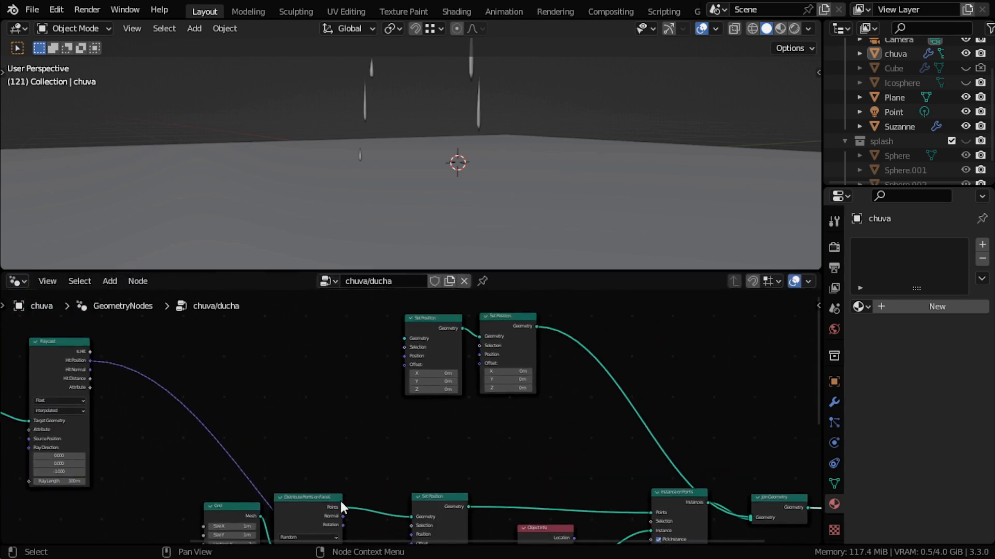
pyautogui.moveTo(342, 506); pyautogui.dragTo(405, 338)
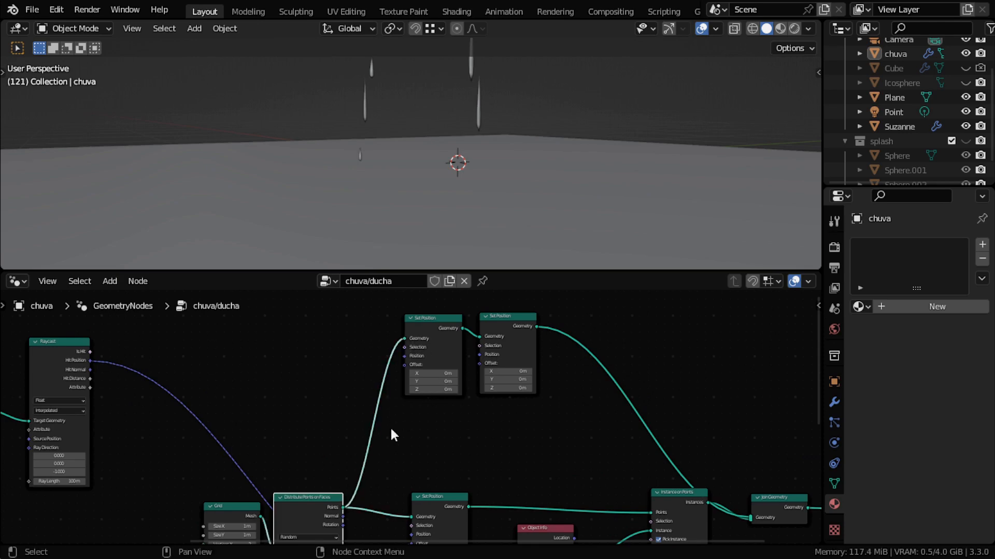
# Switch the Distribute Points on Faces method to Poisson Disk.
pyautogui.scroll(-2, 396, 409)
pyautogui.scroll(2, 356, 444)
pyautogui.click(353, 436)
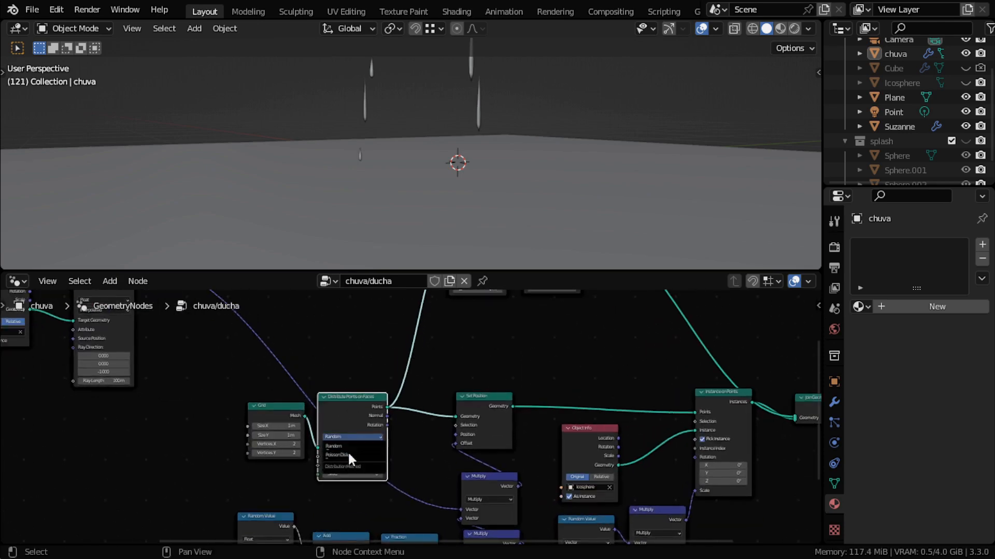
pyautogui.click(349, 454)
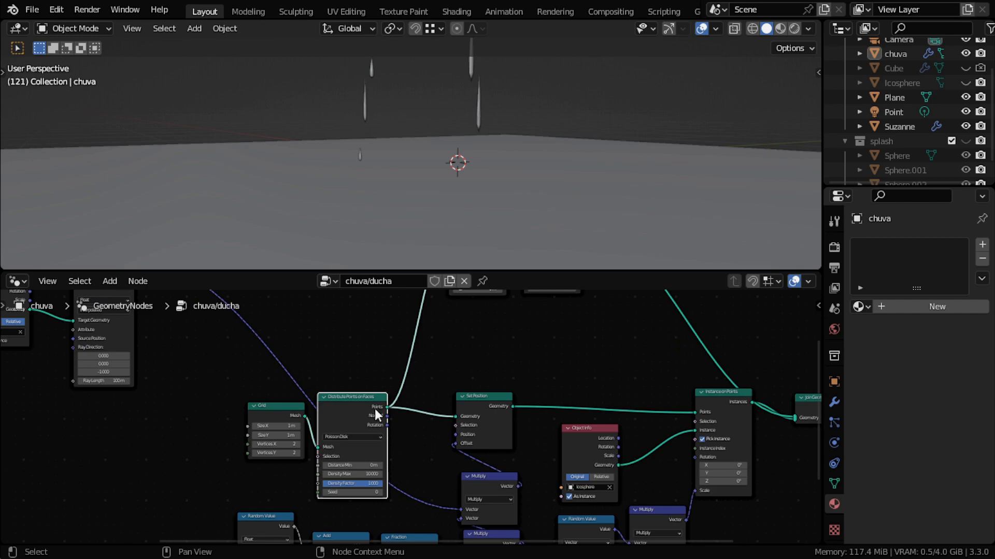
# Play the animation to check the drops landing on the plane, and stop it.
pyautogui.moveTo(467, 197); pyautogui.dragTo(496, 123, button='middle')
pyautogui.press('space')
pyautogui.scroll(-3, 505, 159)
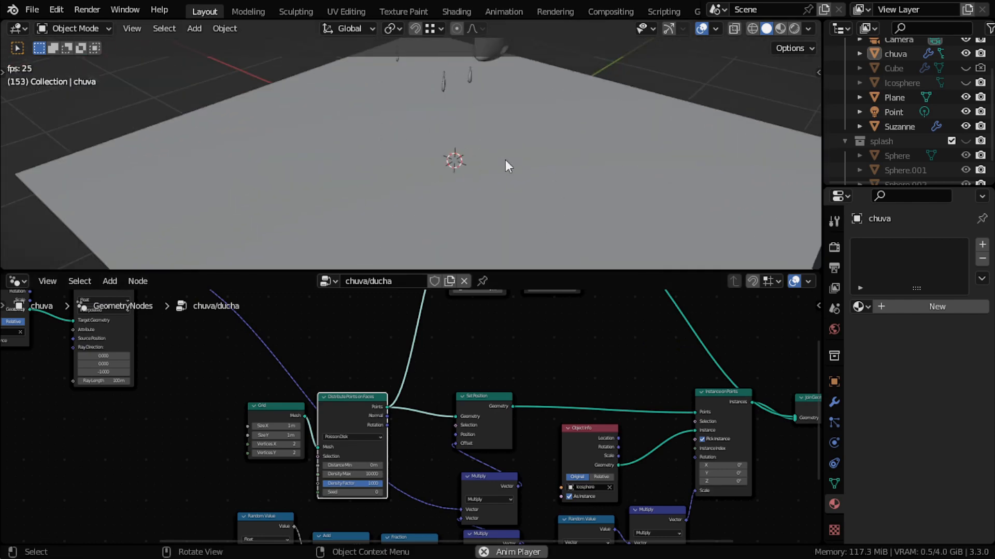
pyautogui.scroll(2, 505, 161)
pyautogui.press('space')
# Try a Distance Min of 0.4 m on Distribute Points on Faces, and return it to 0 m.
pyautogui.scroll(3, 327, 440)
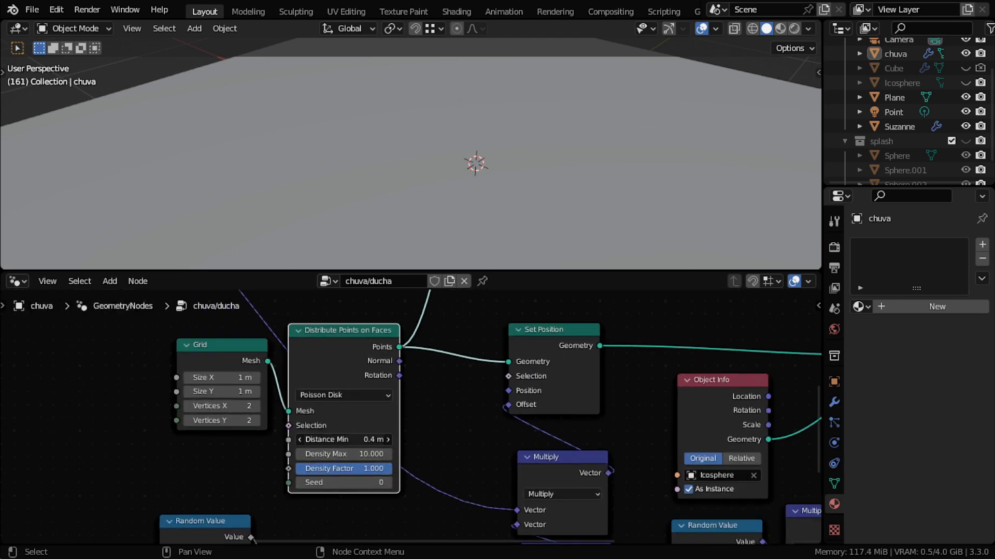
pyautogui.moveTo(352, 353); pyautogui.dragTo(353, 353)
pyautogui.scroll(-4, 466, 334)
# Review the node chain from the Grid through the position and Multiply nodes to Instance on Points.
pyautogui.moveTo(466, 334); pyautogui.dragTo(415, 448, button='middle')
pyautogui.scroll(1, 416, 446)
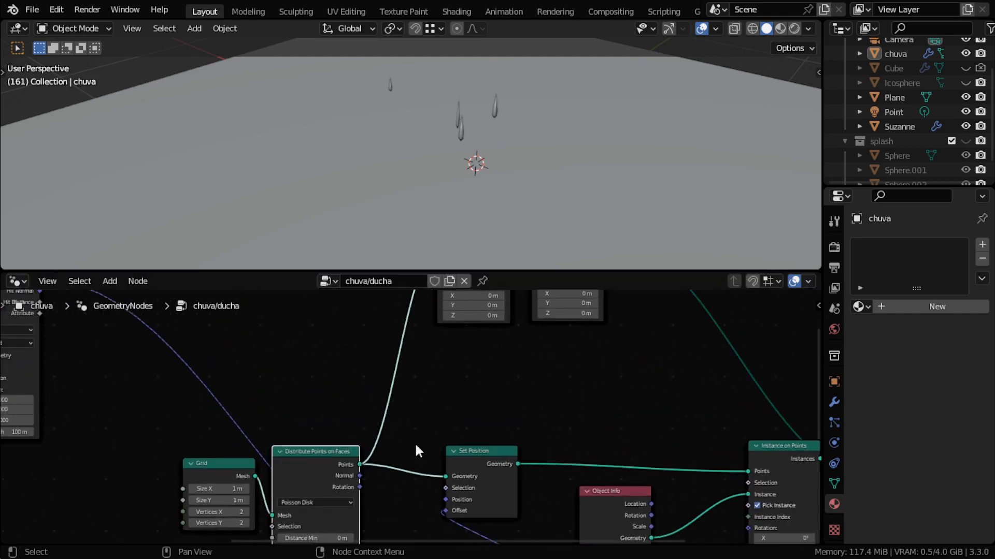
pyautogui.scroll(-2, 412, 422)
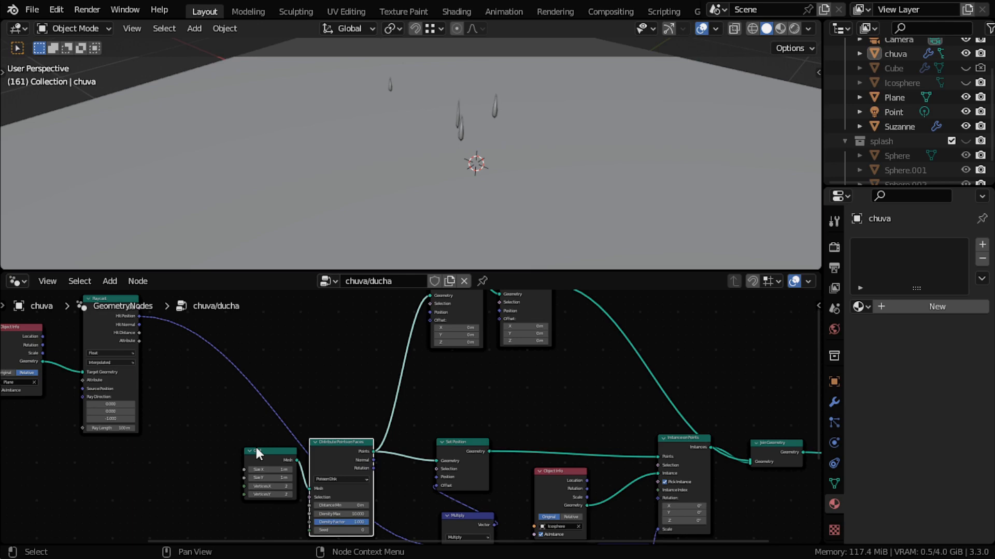
pyautogui.click(630, 454)
pyautogui.scroll(-1, 611, 455)
pyautogui.moveTo(540, 462); pyautogui.dragTo(517, 393, button='middle')
pyautogui.moveTo(512, 322); pyautogui.dragTo(511, 373, button='middle')
pyautogui.moveTo(487, 498); pyautogui.dragTo(495, 446, button='middle')
pyautogui.scroll(1, 495, 446)
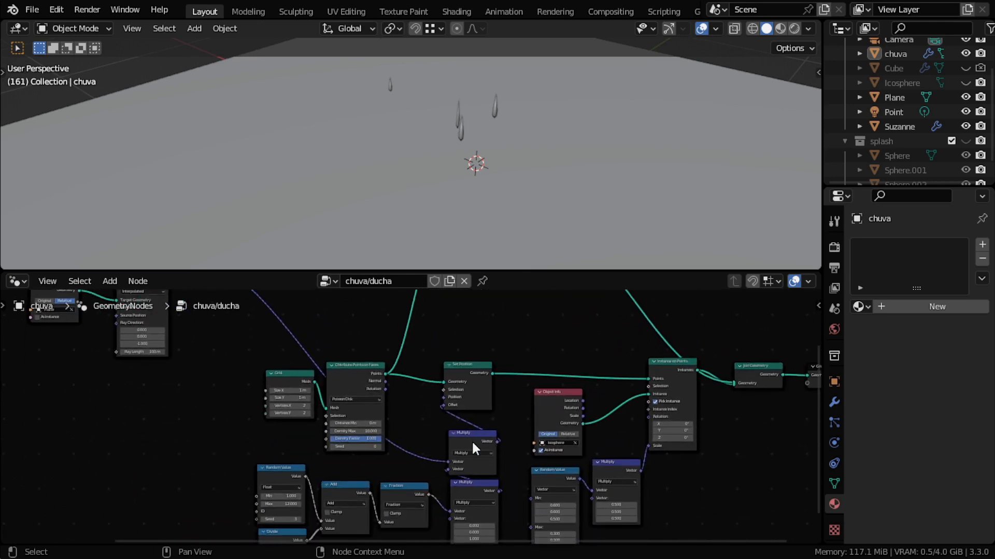
# Duplicate the two vector Multiply nodes that drive the drop offset and place the copies beside the new Set Position nodes.
pyautogui.click(471, 439)
pyautogui.scroll(-2, 480, 420)
pyautogui.moveTo(558, 196); pyautogui.dragTo(540, 228, button='middle')
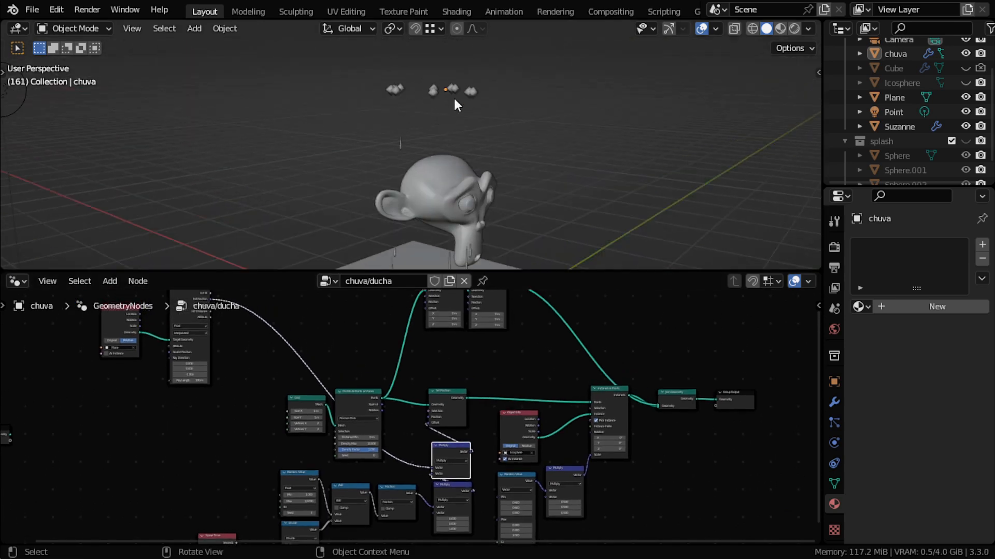
pyautogui.scroll(-1, 400, 462)
pyautogui.keyDown('shift'); pyautogui.click(446, 476); pyautogui.keyUp('shift')
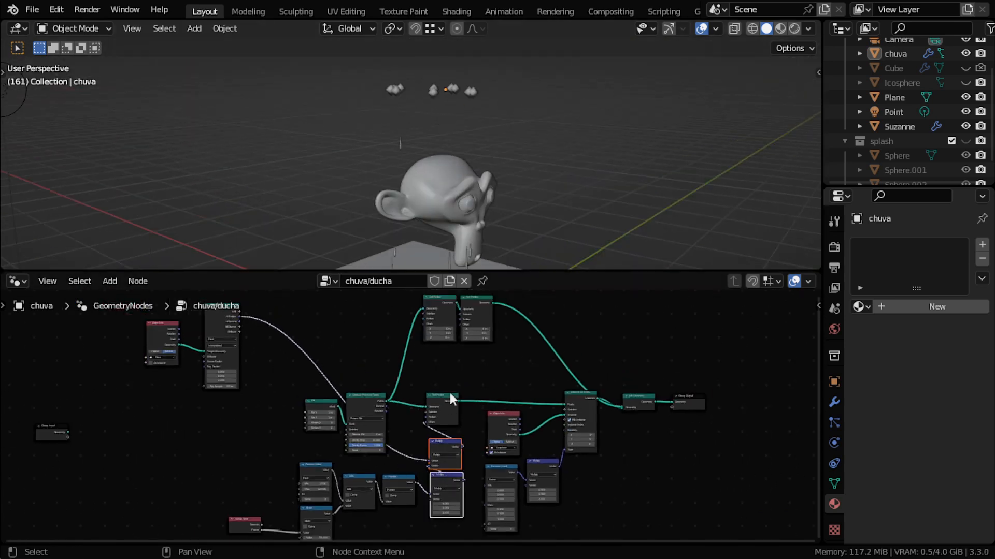
pyautogui.moveTo(449, 393); pyautogui.dragTo(459, 473, button='middle')
pyautogui.press('g')
pyautogui.click(383, 328)
pyautogui.scroll(2, 365, 338)
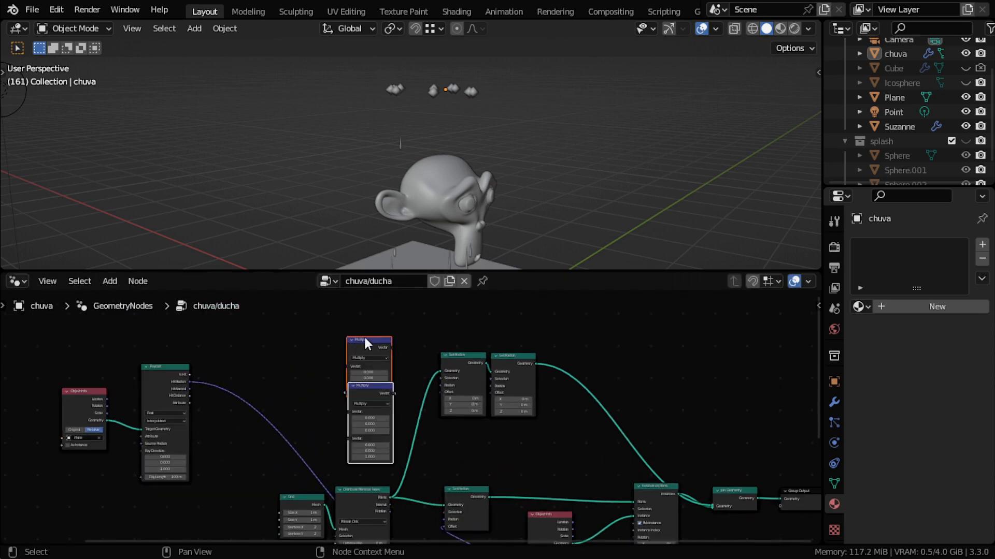
pyautogui.press('g')
pyautogui.click(402, 366)
# Connect the upper Multiply copy's Vector to the Offset of the first Set Position copy and tidy both Set Position copies.
pyautogui.scroll(3, 423, 360)
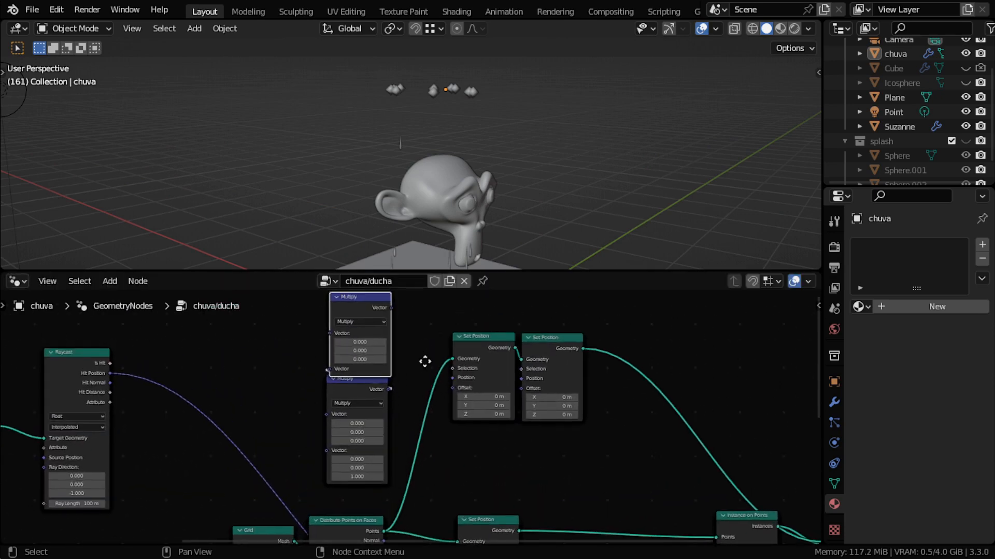
pyautogui.moveTo(397, 326); pyautogui.dragTo(462, 409)
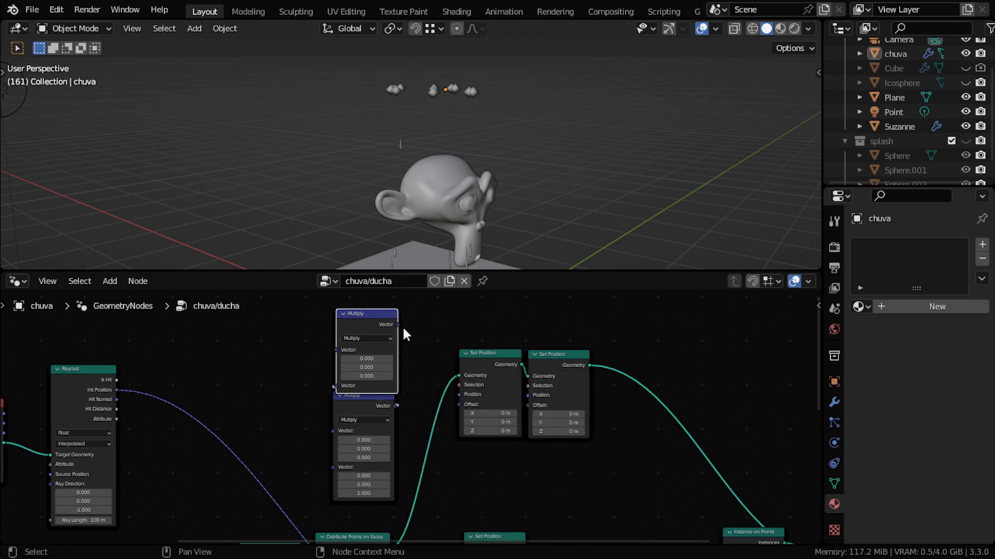
pyautogui.moveTo(398, 325); pyautogui.dragTo(457, 403)
pyautogui.moveTo(477, 365); pyautogui.dragTo(472, 367)
pyautogui.moveTo(573, 368); pyautogui.dragTo(568, 360)
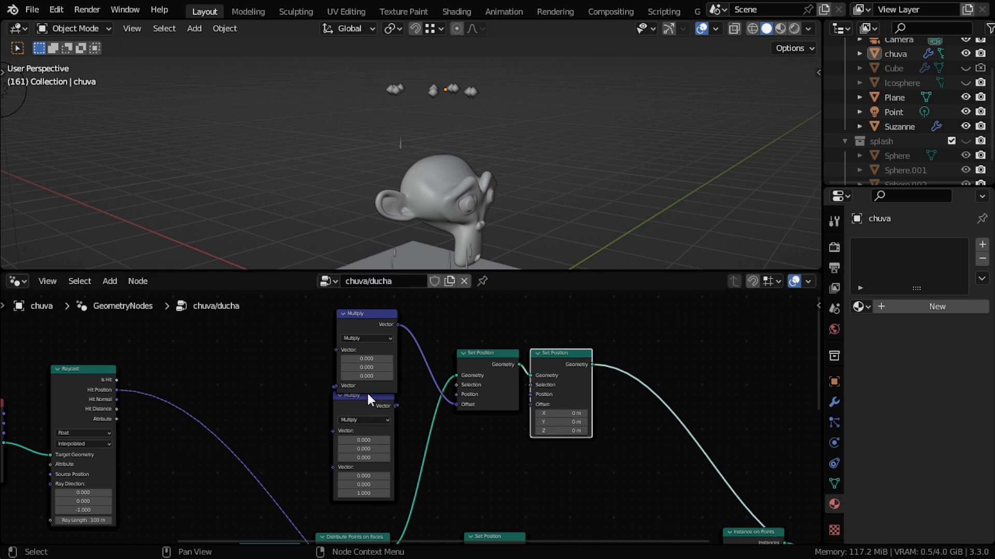
# Link Raycast's Is Hit to the Selection of both Set Position copies, with the lower Multiply copy feeding the upper one.
pyautogui.moveTo(368, 398); pyautogui.dragTo(368, 410)
pyautogui.click(85, 369)
pyautogui.moveTo(116, 380); pyautogui.dragTo(534, 384)
pyautogui.moveTo(354, 315); pyautogui.dragTo(352, 320)
pyautogui.moveTo(294, 436); pyautogui.dragTo(320, 411, button='middle')
pyautogui.moveTo(386, 387); pyautogui.dragTo(385, 391)
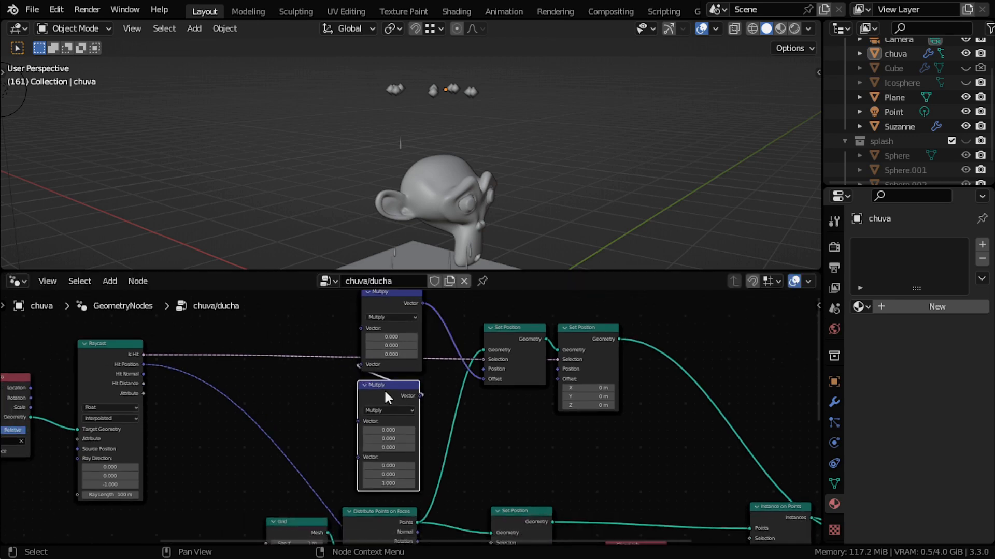
# Connect the Fraction node's Value to the first Vector input of the upper Multiply copy.
pyautogui.scroll(-4, 412, 412)
pyautogui.moveTo(430, 442); pyautogui.dragTo(493, 373, button='middle')
pyautogui.scroll(-3, 473, 441)
pyautogui.moveTo(473, 444); pyautogui.dragTo(483, 489, button='middle')
pyautogui.moveTo(435, 412); pyautogui.dragTo(432, 421, button='middle')
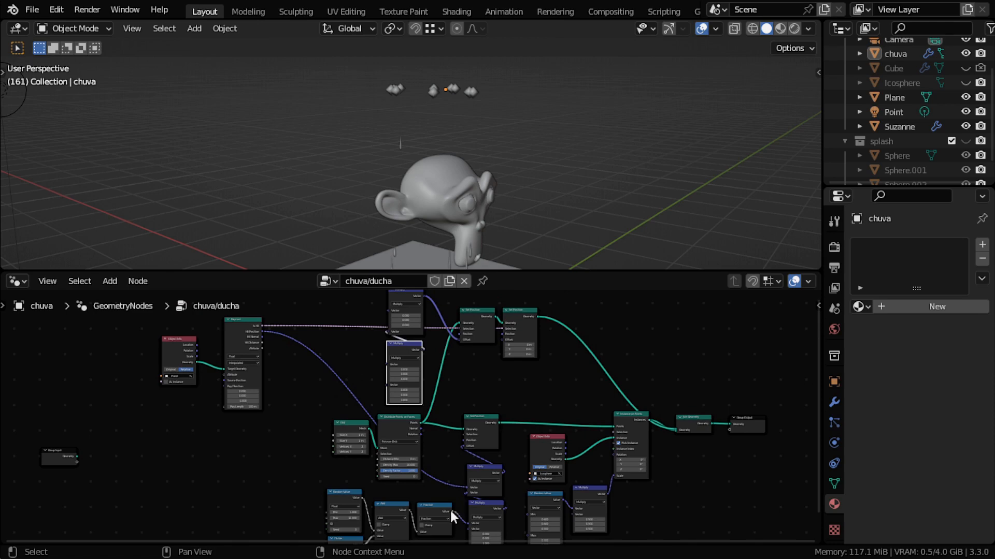
pyautogui.moveTo(451, 511); pyautogui.dragTo(386, 368)
pyautogui.scroll(1, 396, 373)
pyautogui.moveTo(395, 373); pyautogui.dragTo(421, 393, button='middle')
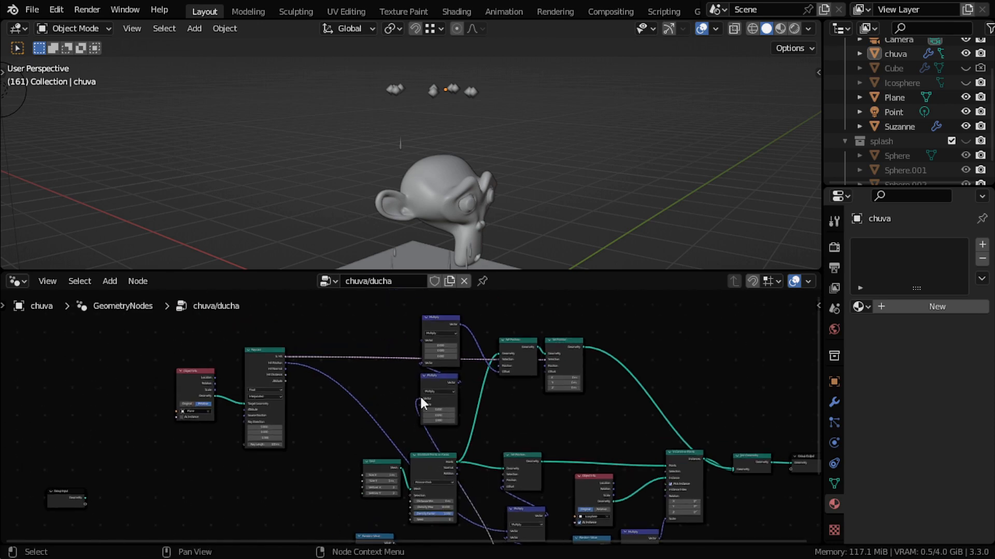
pyautogui.moveTo(420, 395); pyautogui.dragTo(427, 340)
# Connect Raycast's Hit Position to the lower Multiply copy's first Vector input and inspect the points near the plane.
pyautogui.moveTo(511, 517); pyautogui.dragTo(500, 497, button='middle')
pyautogui.moveTo(284, 340); pyautogui.dragTo(433, 353)
pyautogui.scroll(-2, 517, 150)
pyautogui.keyDown('shift'); pyautogui.moveTo(307, 263); pyautogui.dragTo(313, 216, button='middle'); pyautogui.keyUp('shift')
pyautogui.scroll(3, 409, 159)
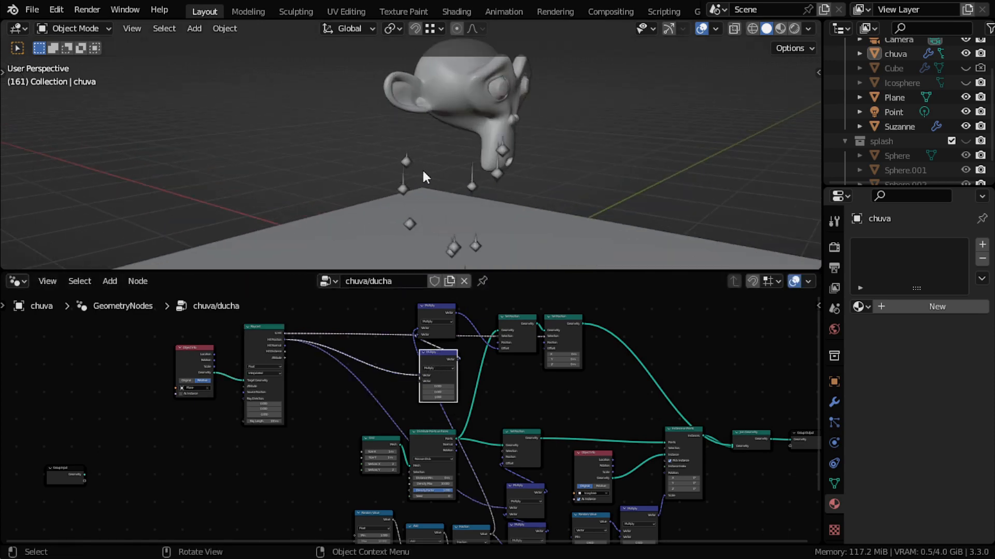
# Set the lower Multiply copy's Z value to -200 and check the result around Suzanne and the plane.
pyautogui.scroll(3, 452, 415)
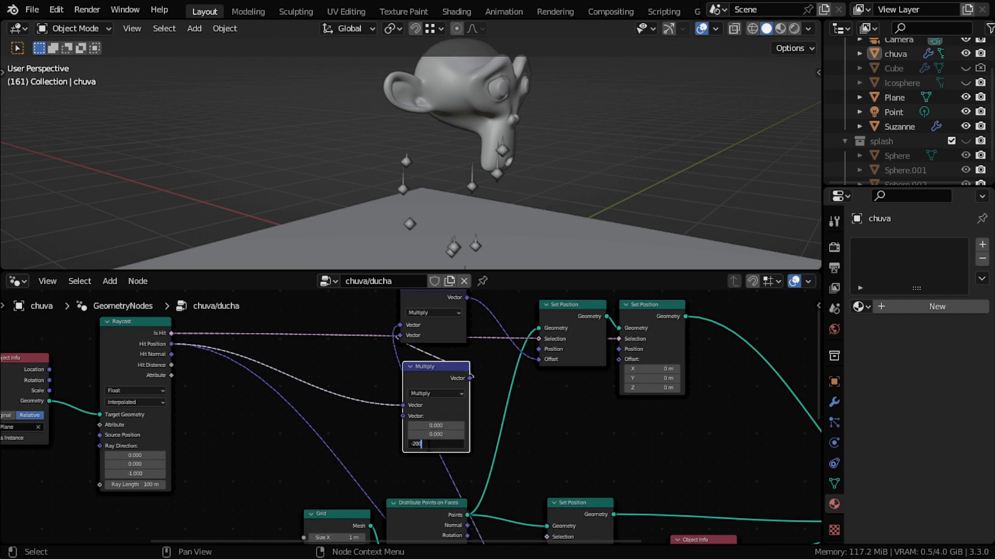
pyautogui.press('Return')
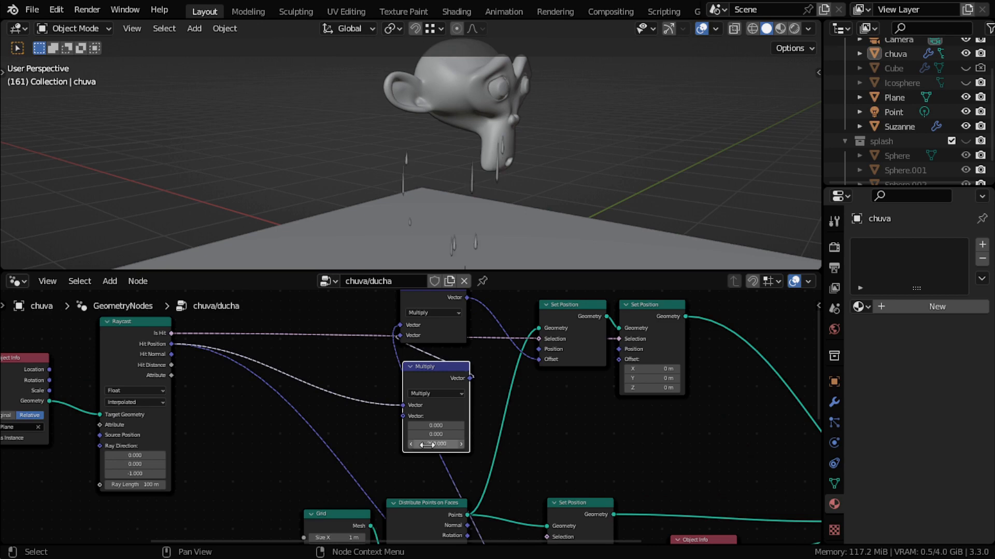
pyautogui.scroll(-5, 494, 145)
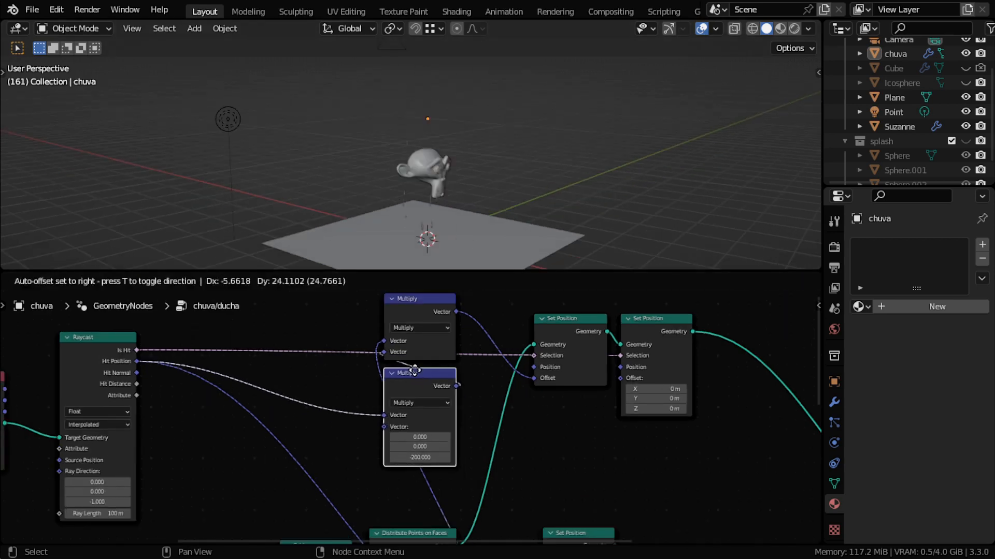
pyautogui.moveTo(409, 369); pyautogui.dragTo(414, 371)
pyautogui.scroll(-2, 475, 201)
pyautogui.moveTo(474, 201); pyautogui.dragTo(502, 194, button='middle')
pyautogui.scroll(3, 477, 179)
pyautogui.scroll(3, 519, 155)
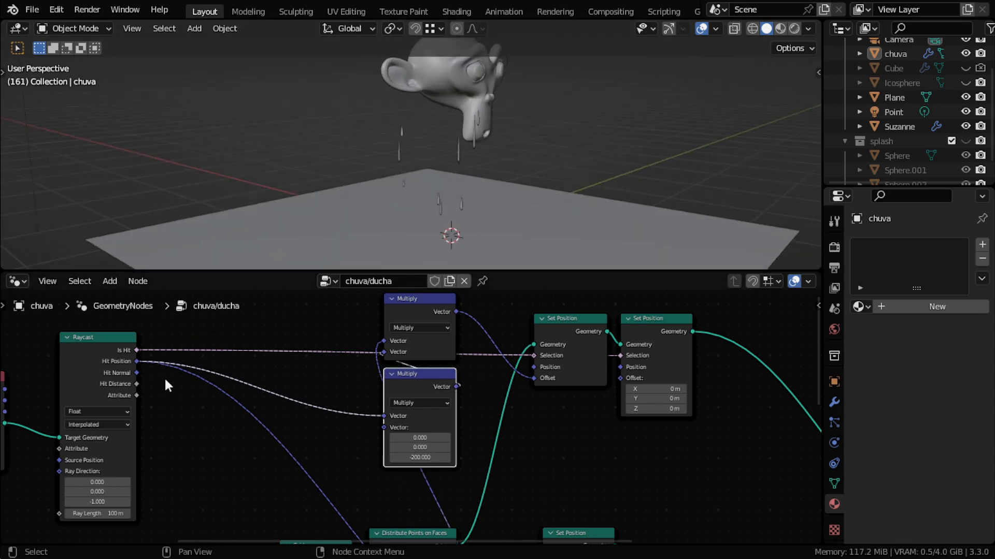
# Move the first Set Position copy closer to the Multiply copies, leaving a gap before the second Set Position copy.
pyautogui.moveTo(658, 320); pyautogui.dragTo(658, 323)
pyautogui.rightClick(657, 323)
pyautogui.moveTo(560, 331); pyautogui.dragTo(525, 325)
pyautogui.rightClick(519, 334)
pyautogui.rightClick(525, 325)
pyautogui.moveTo(580, 338); pyautogui.dragTo(525, 341)
pyautogui.moveTo(649, 327); pyautogui.dragTo(632, 328)
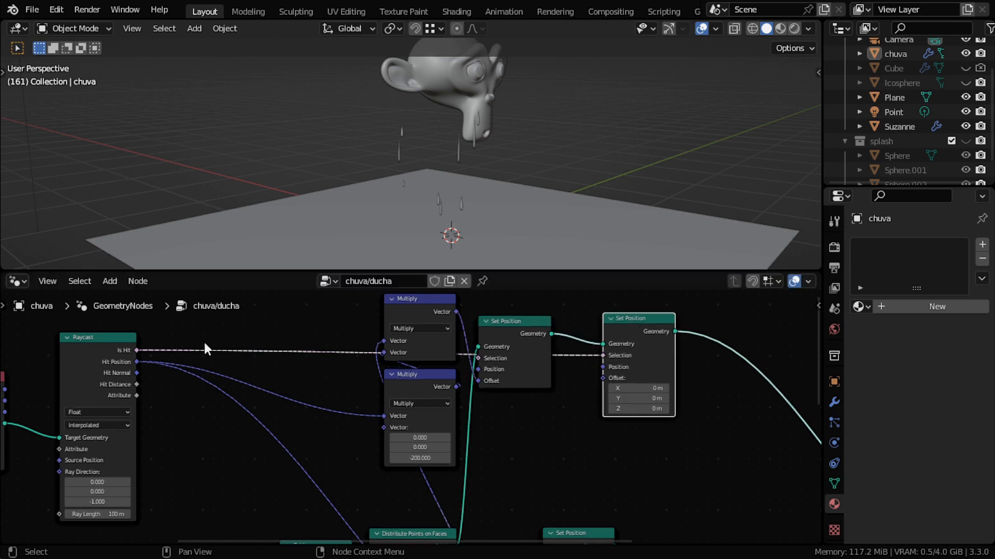
# Connect Raycast's Hit Position to the second Set Position copy's Position input and move that node next to the first copy.
pyautogui.moveTo(138, 361); pyautogui.dragTo(602, 367)
pyautogui.moveTo(533, 248); pyautogui.dragTo(484, 172, button='middle')
pyautogui.press('space')
pyautogui.press('space')
pyautogui.moveTo(479, 129); pyautogui.dragTo(471, 150, button='middle')
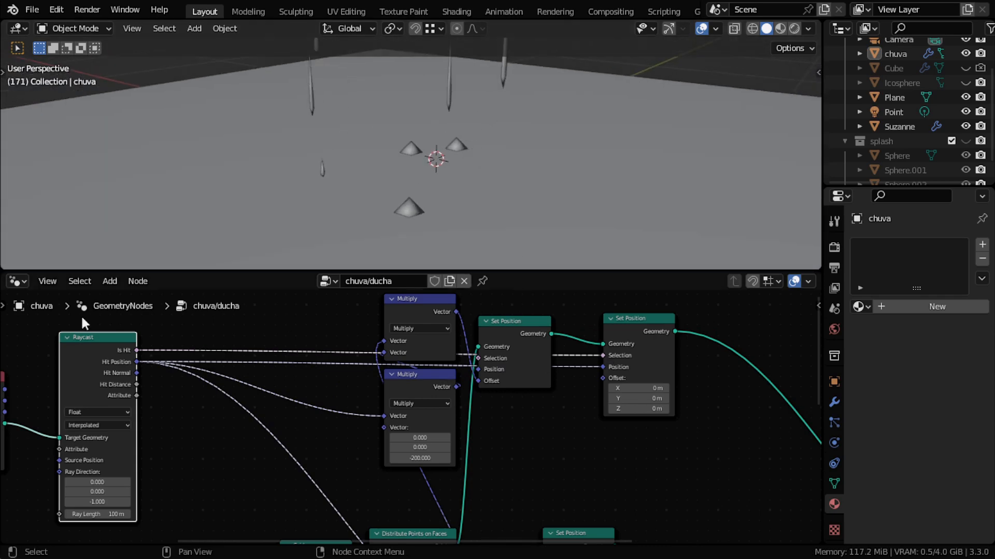
pyautogui.moveTo(646, 351); pyautogui.dragTo(606, 353)
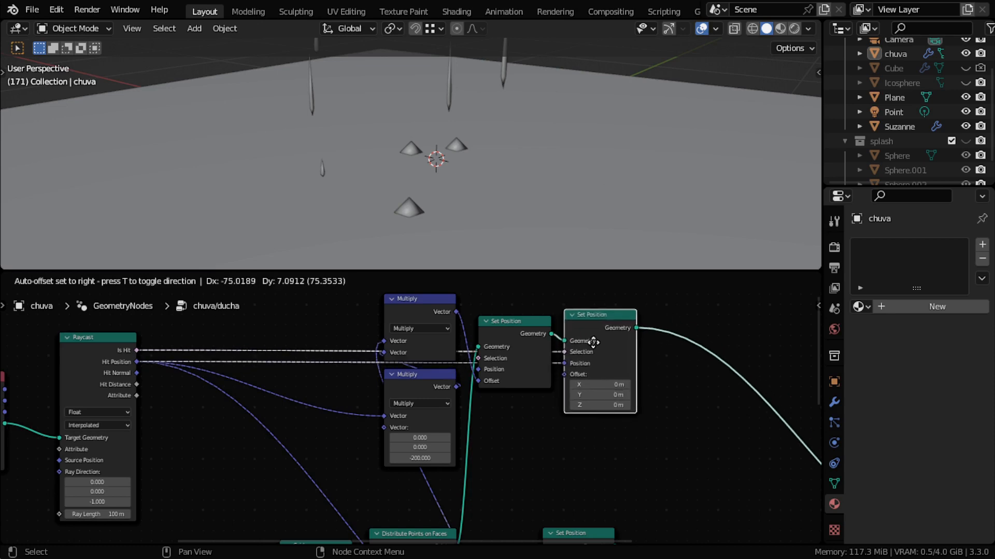
pyautogui.moveTo(436, 106); pyautogui.dragTo(479, 150, button='middle')
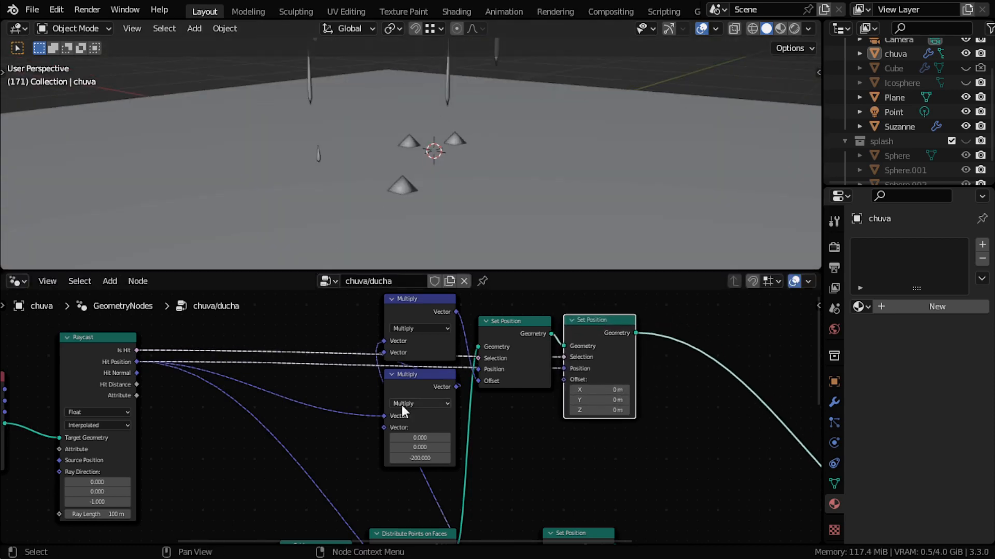
# Play the animation and try 0 and -54.3 as the lower Multiply copy's Z value.
pyautogui.click(431, 371)
pyautogui.press('space')
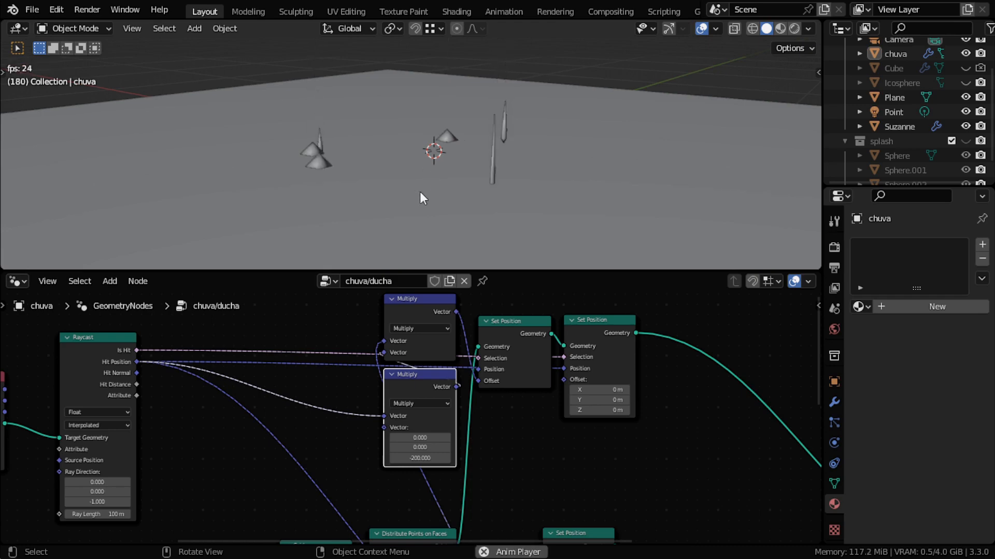
pyautogui.click(428, 458)
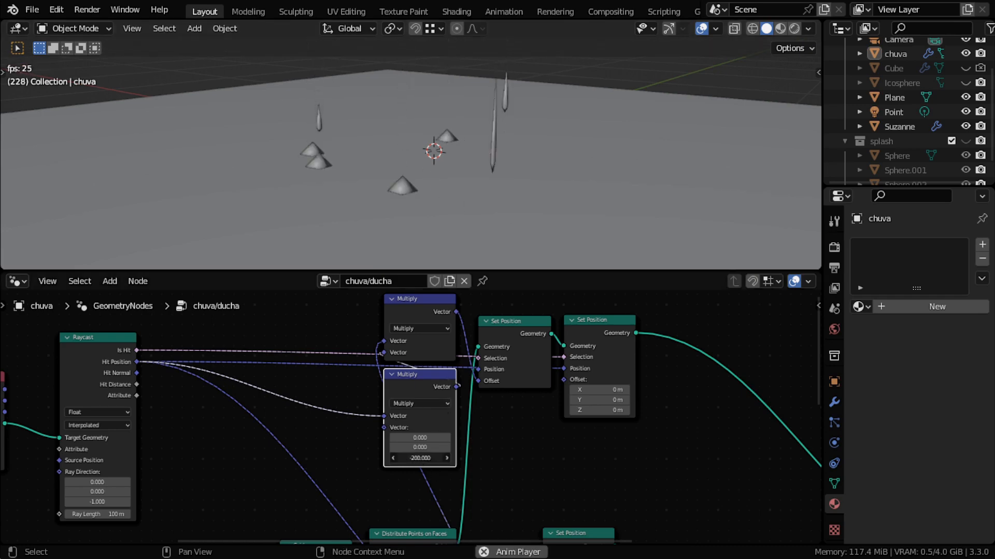
pyautogui.write('-100')
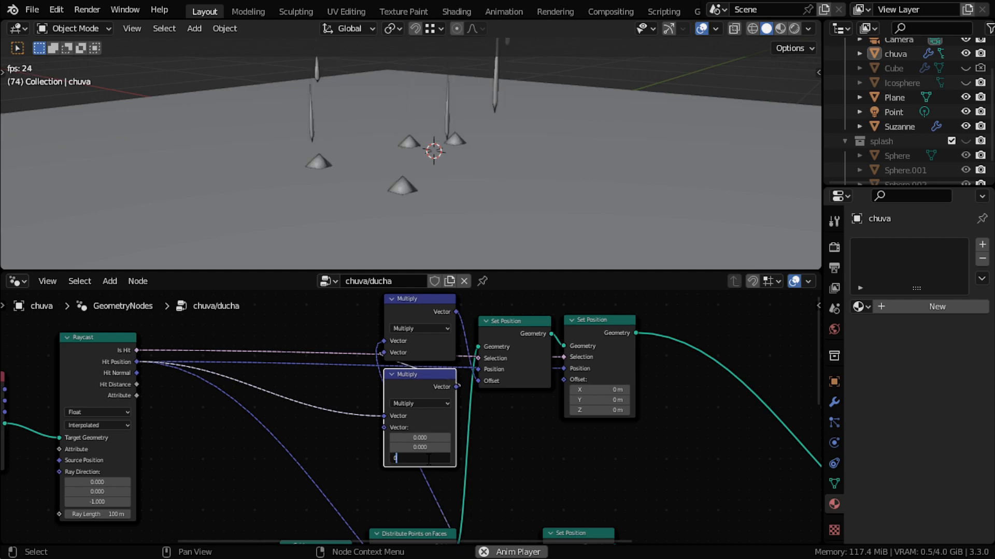
pyautogui.write('0')
pyautogui.press('Return')
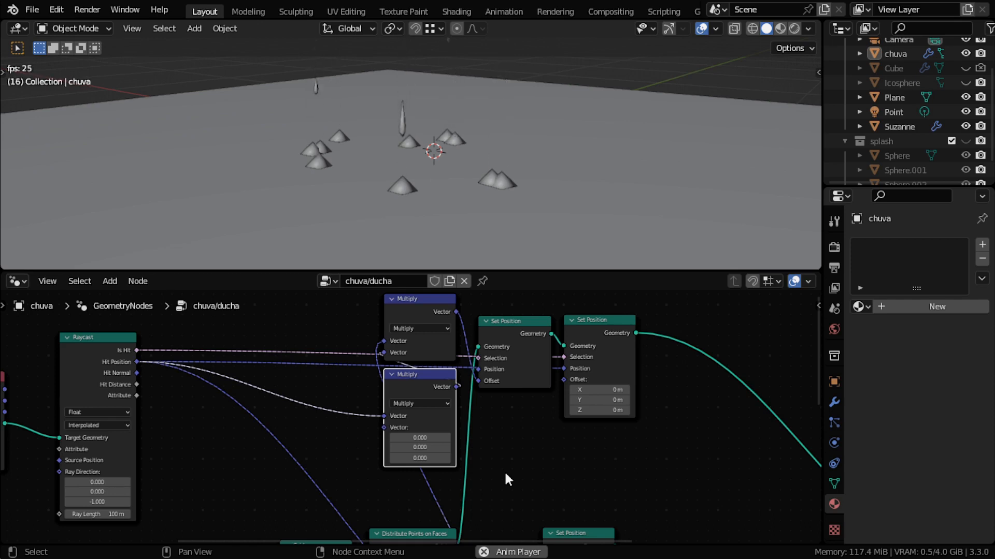
pyautogui.scroll(1, 394, 404)
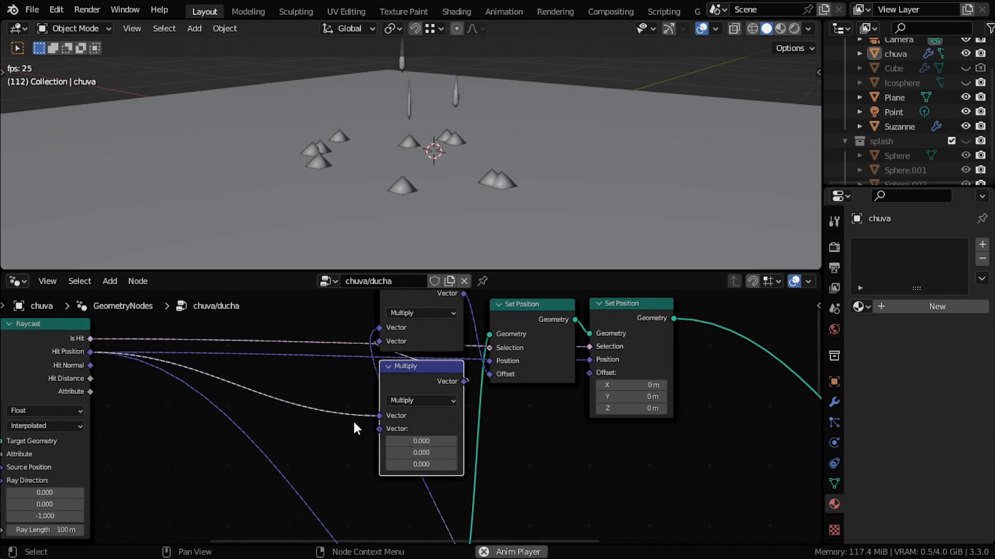
pyautogui.scroll(1, 409, 427)
pyautogui.moveTo(434, 469); pyautogui.dragTo(363, 469)
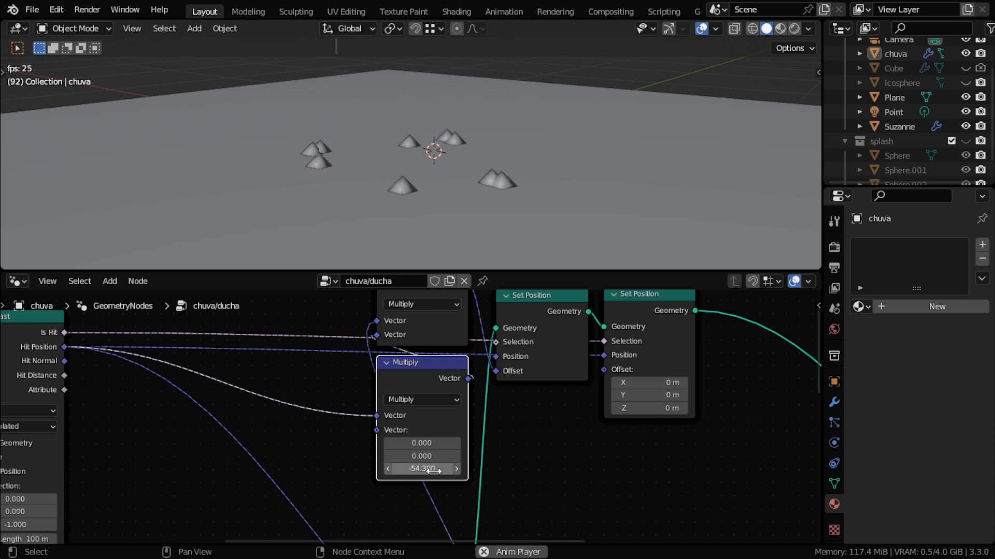
# Set the lower Multiply copy's Z value to -300.
pyautogui.scroll(1, 434, 470)
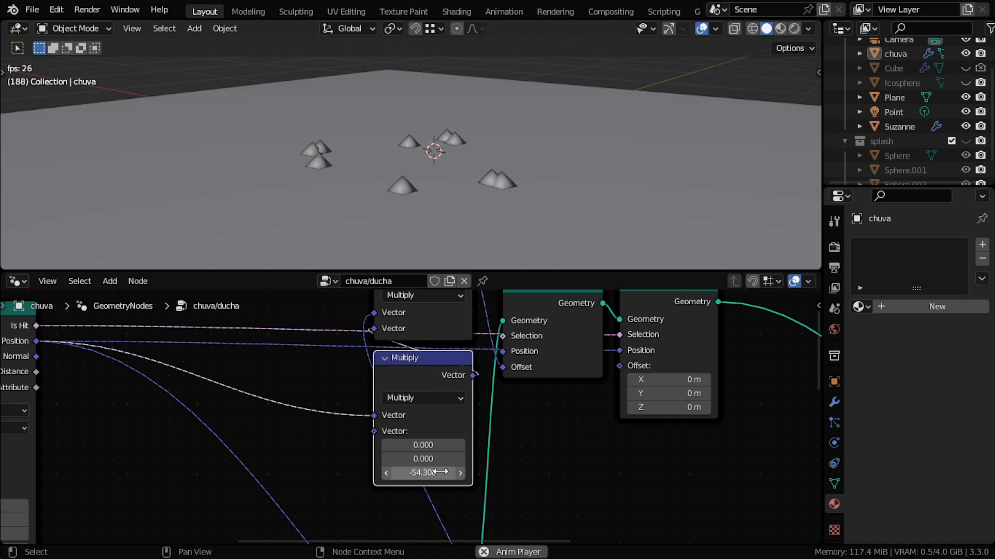
pyautogui.click(440, 472)
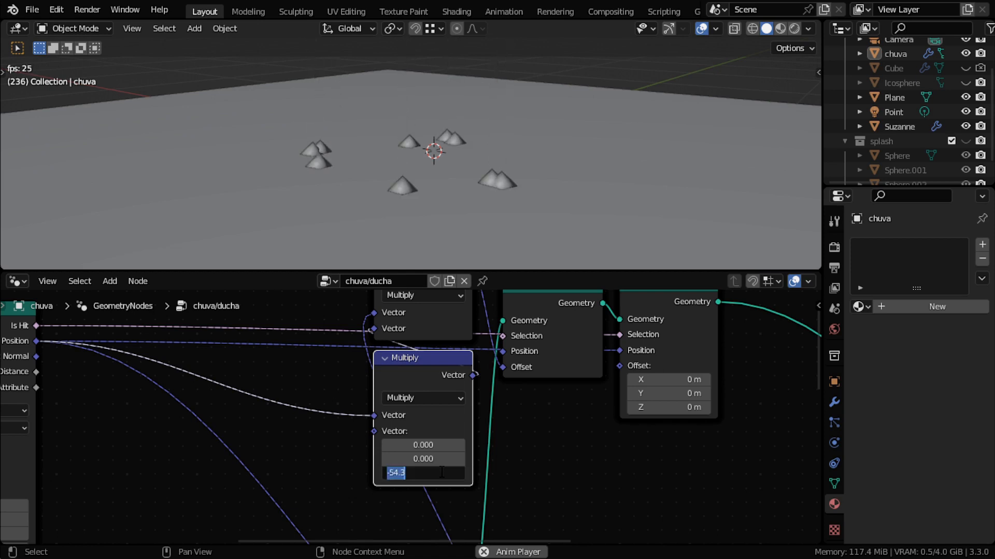
pyautogui.write('-300')
pyautogui.press('Return')
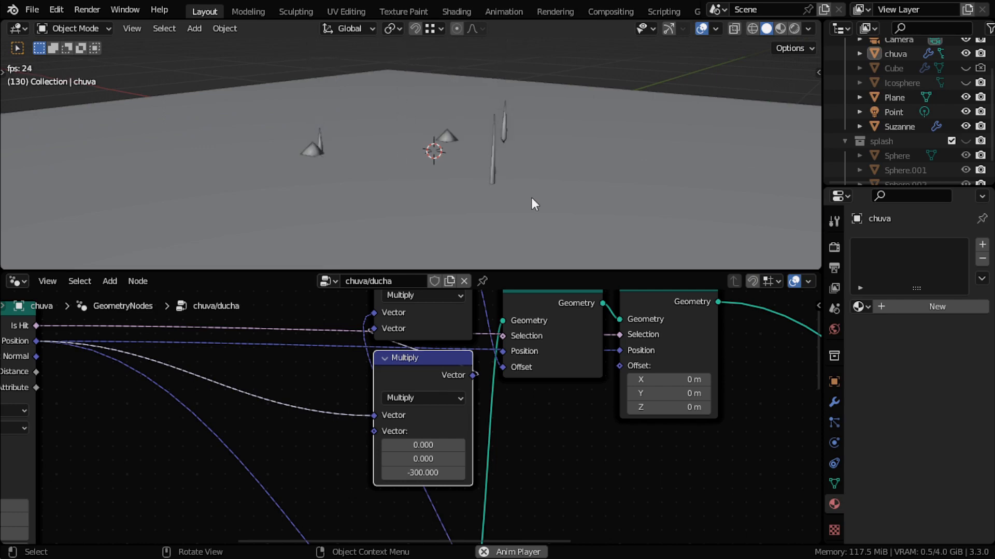
# Duplicate the Instance on Points node and insert the copy between the second Set Position copy and Join Geometry.
pyautogui.scroll(-5, 549, 474)
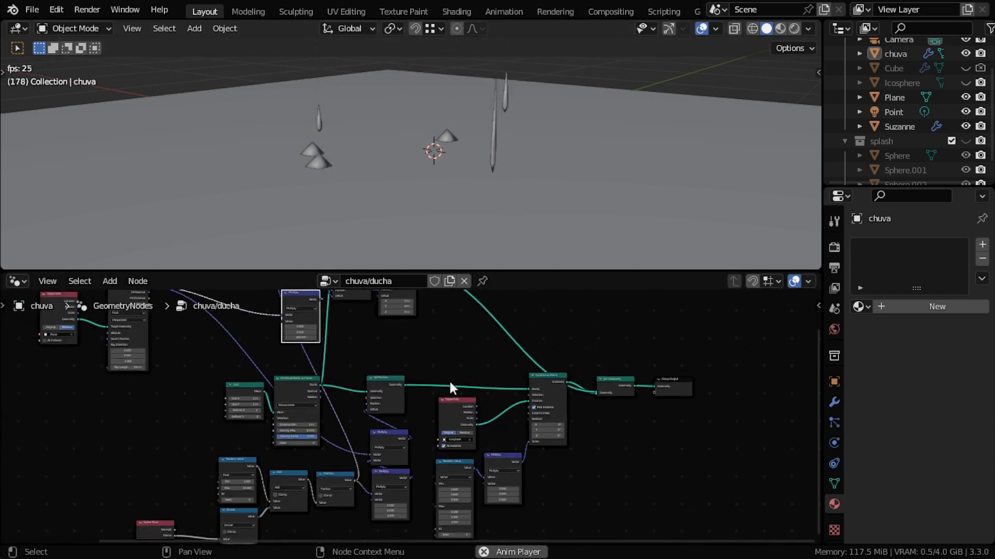
pyautogui.moveTo(542, 370); pyautogui.dragTo(433, 399, button='middle')
pyautogui.scroll(3, 433, 399)
pyautogui.scroll(2, 476, 433)
pyautogui.moveTo(390, 359); pyautogui.dragTo(486, 417, button='middle')
pyautogui.scroll(-2, 412, 415)
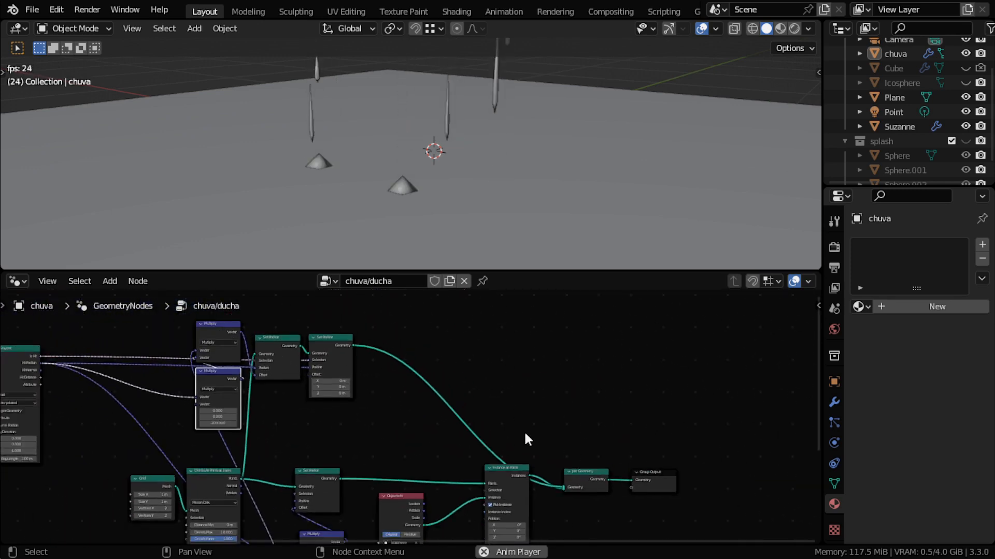
pyautogui.click(507, 474)
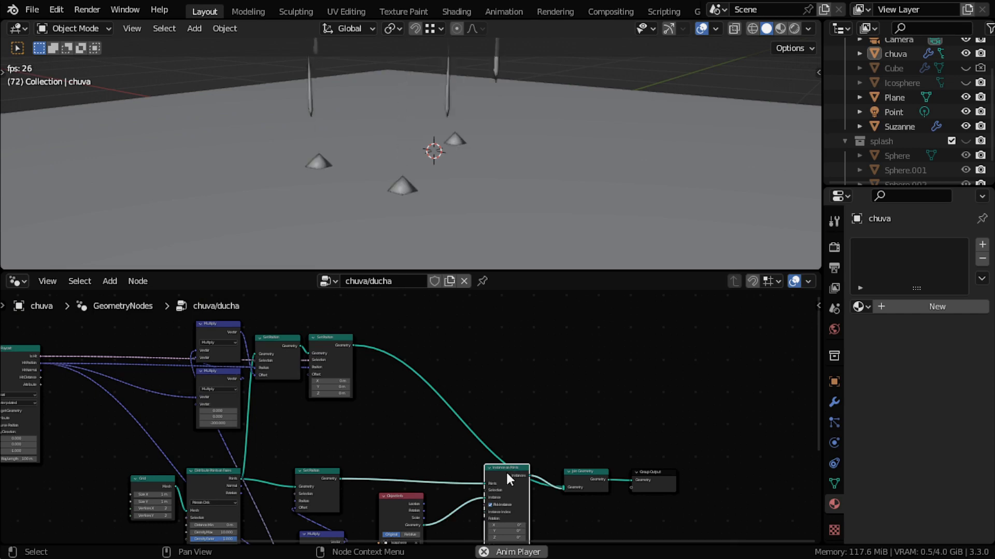
pyautogui.hotkey('shift', 'd')
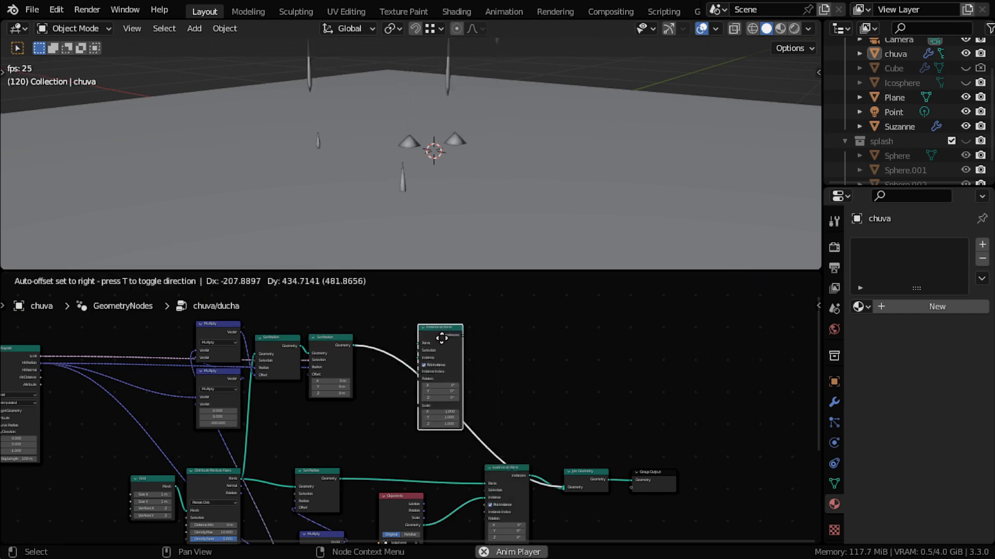
pyautogui.click(450, 346)
pyautogui.moveTo(449, 346); pyautogui.dragTo(514, 317)
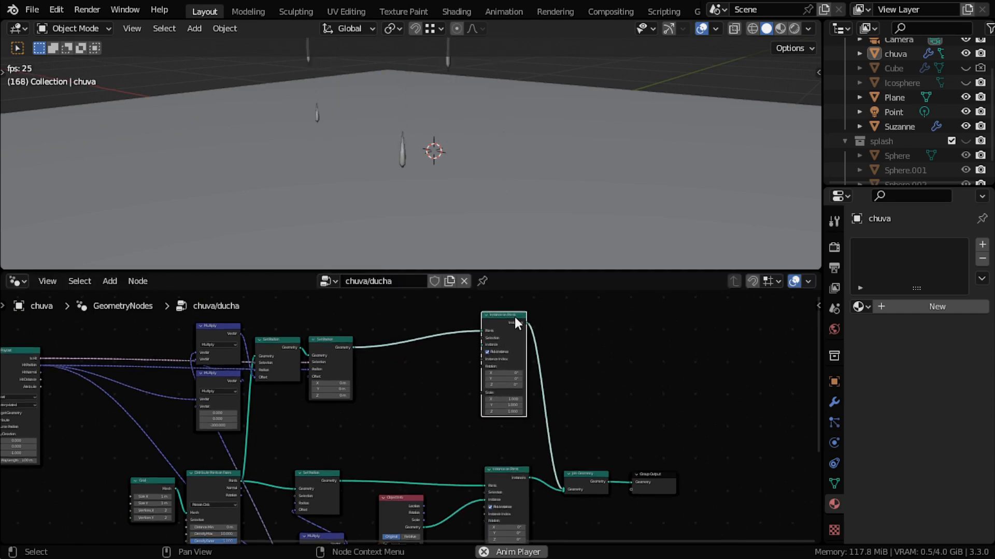
# Add a Collection Info node between the second Set Position copy and the Instance on Points copy.
pyautogui.scroll(1, 440, 371)
pyautogui.scroll(1, 438, 381)
pyautogui.hotkey('shift', 'a')
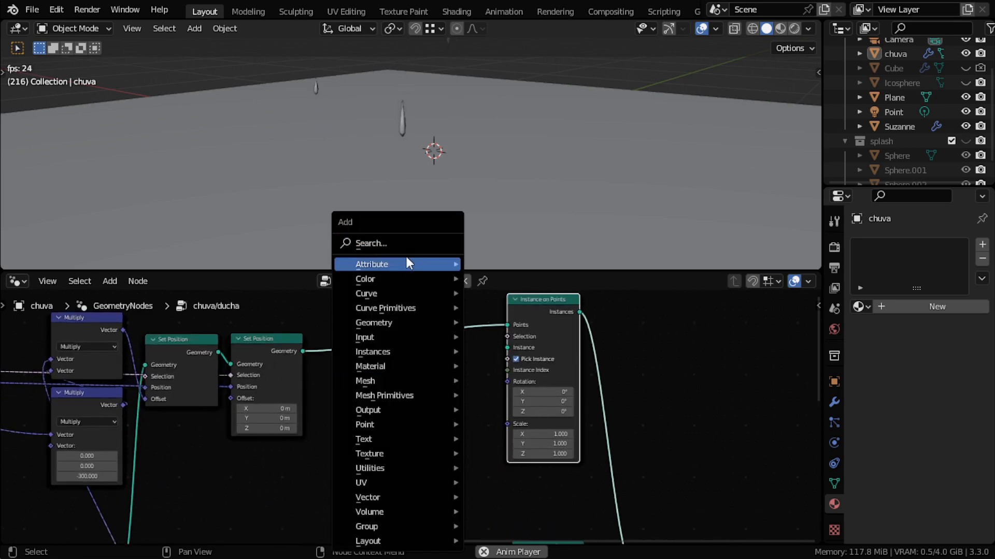
pyautogui.click(406, 242)
pyautogui.write('coll')
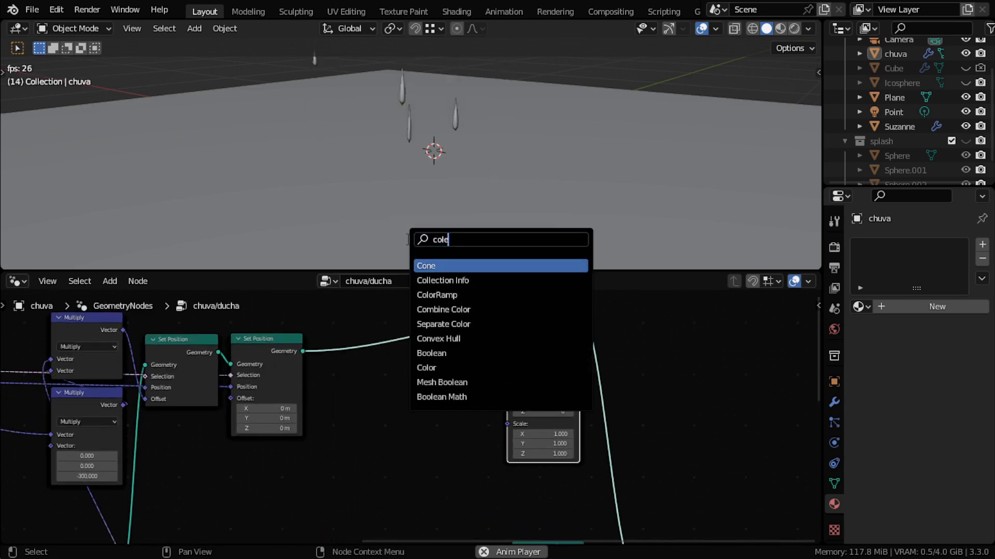
pyautogui.click(446, 280)
pyautogui.click(416, 427)
pyautogui.scroll(1, 416, 427)
pyautogui.scroll(-2, 910, 151)
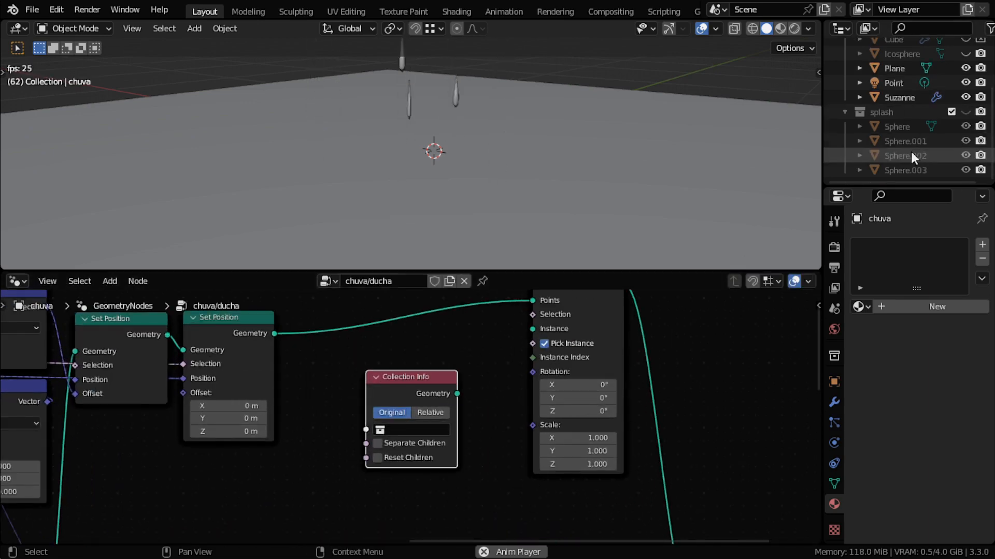
# Choose the splash collection in Collection Info and connect its Geometry to the Instance input of the Instance on Points copy.
pyautogui.click(418, 428)
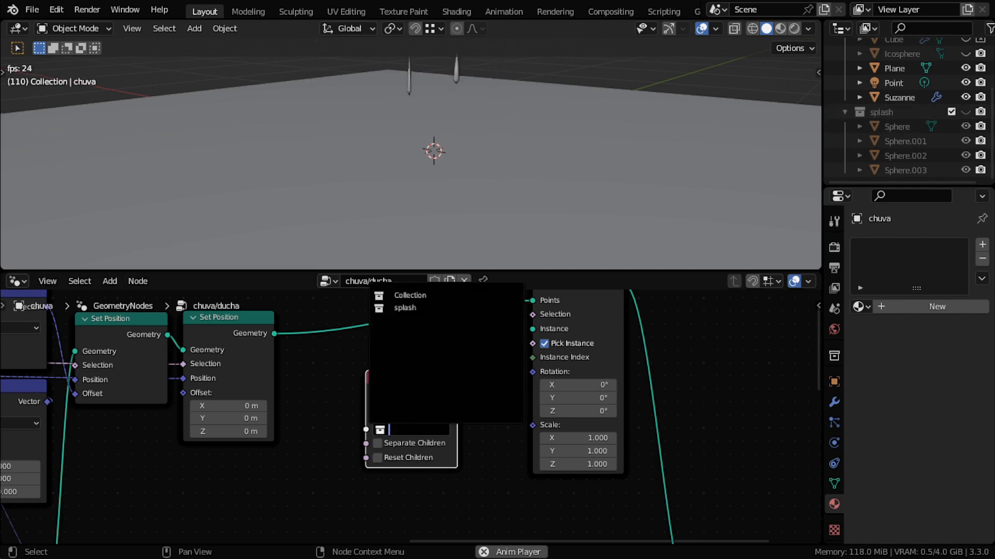
pyautogui.click(415, 308)
pyautogui.moveTo(457, 393); pyautogui.dragTo(534, 322)
pyautogui.scroll(-1, 481, 443)
# Enable Reset Children and Separate Children on the Collection Info node.
pyautogui.click(430, 451)
pyautogui.scroll(1, 430, 452)
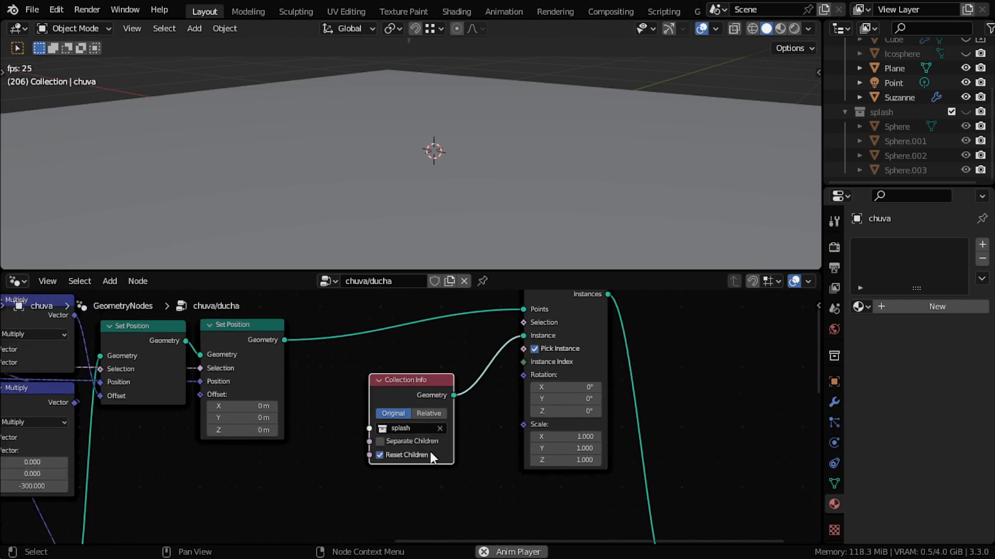
pyautogui.click(412, 445)
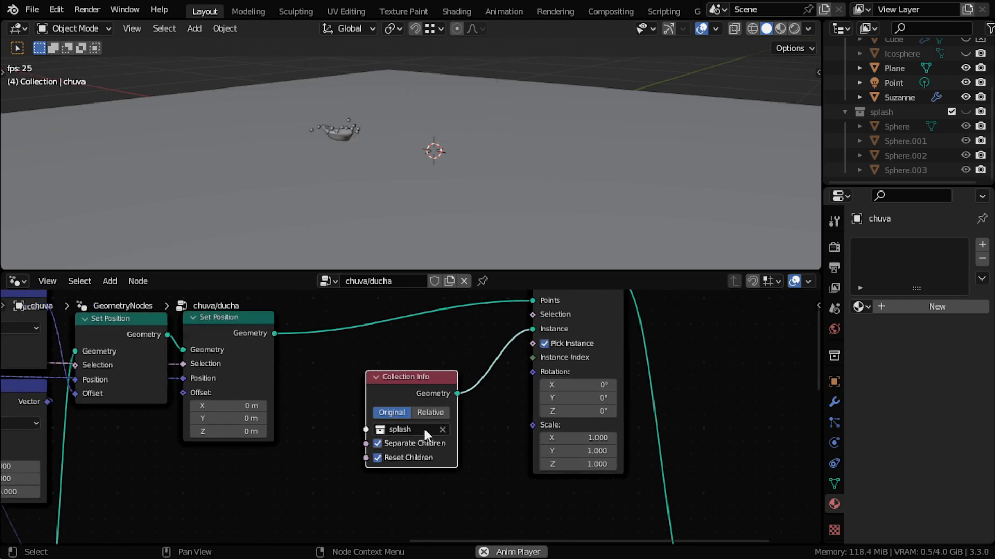
pyautogui.scroll(2, 423, 456)
pyautogui.moveTo(416, 380); pyautogui.dragTo(426, 376)
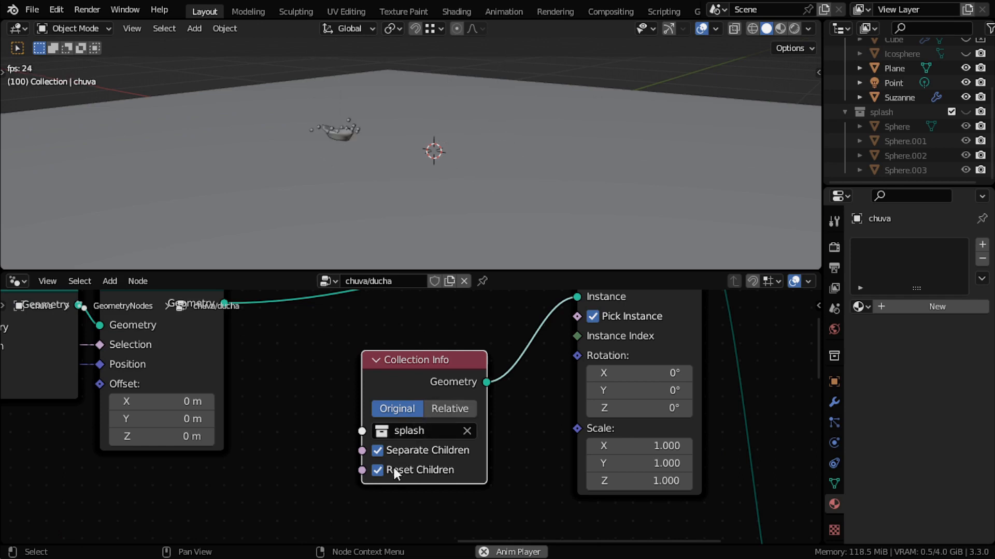
pyautogui.moveTo(415, 371); pyautogui.dragTo(411, 381)
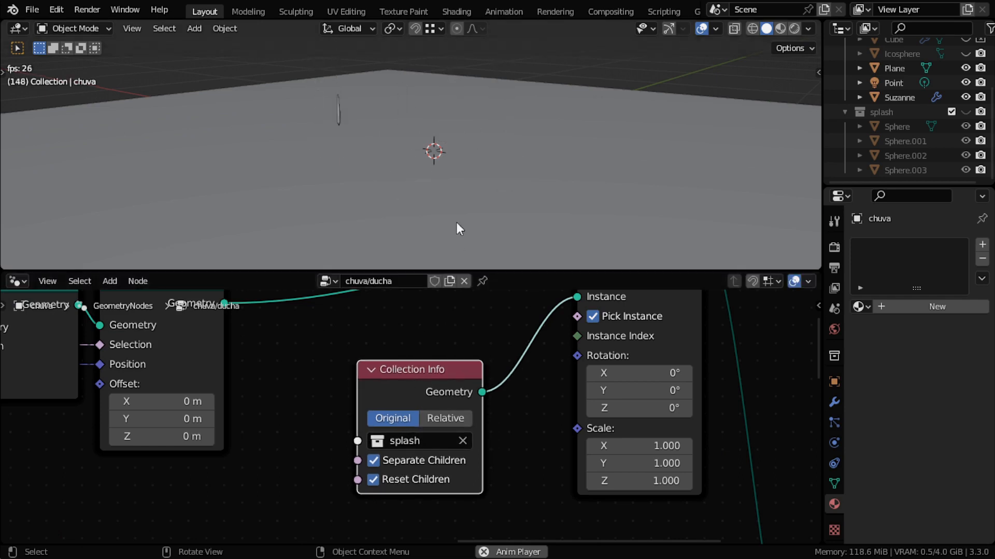
# Check the splashes on the plane and adjust the placement of Collection Info and the Instance on Points copy.
pyautogui.scroll(-3, 457, 227)
pyautogui.scroll(5, 457, 221)
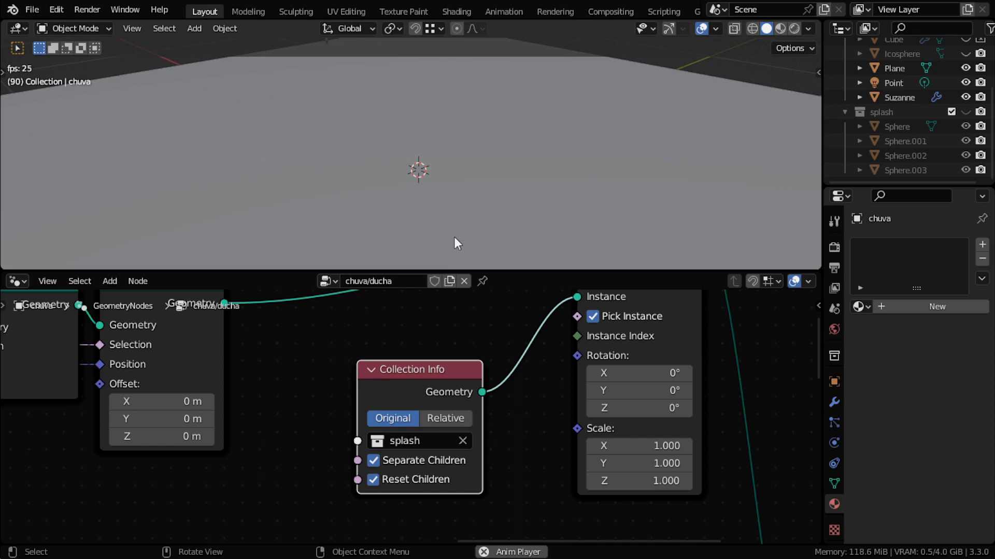
pyautogui.moveTo(452, 362); pyautogui.dragTo(430, 345)
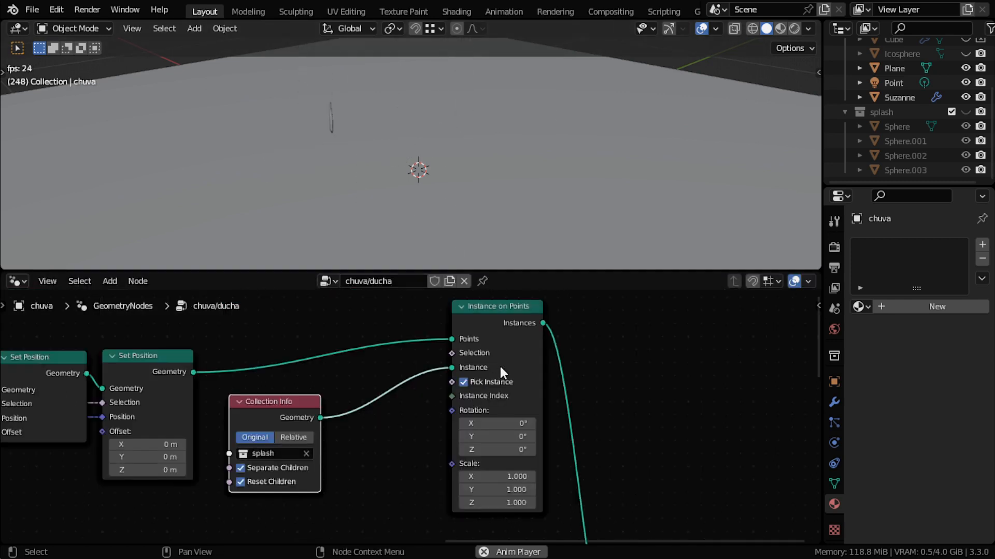
pyautogui.moveTo(500, 367); pyautogui.dragTo(528, 365)
# Duplicate the drops' Random Value and scale Multiply nodes and place the copies above Collection Info.
pyautogui.scroll(-3, 528, 366)
pyautogui.moveTo(476, 436); pyautogui.dragTo(470, 374, button='middle')
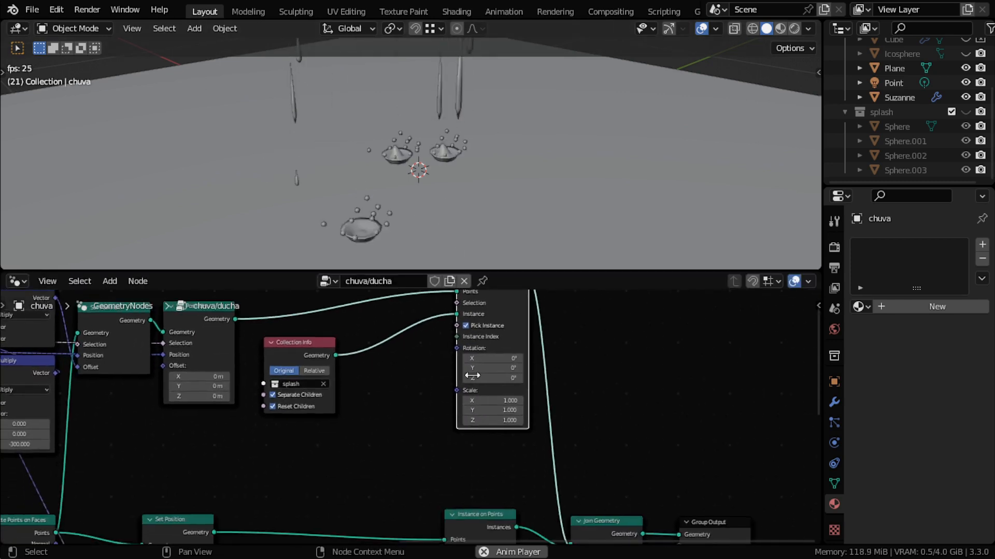
pyautogui.scroll(3, 459, 372)
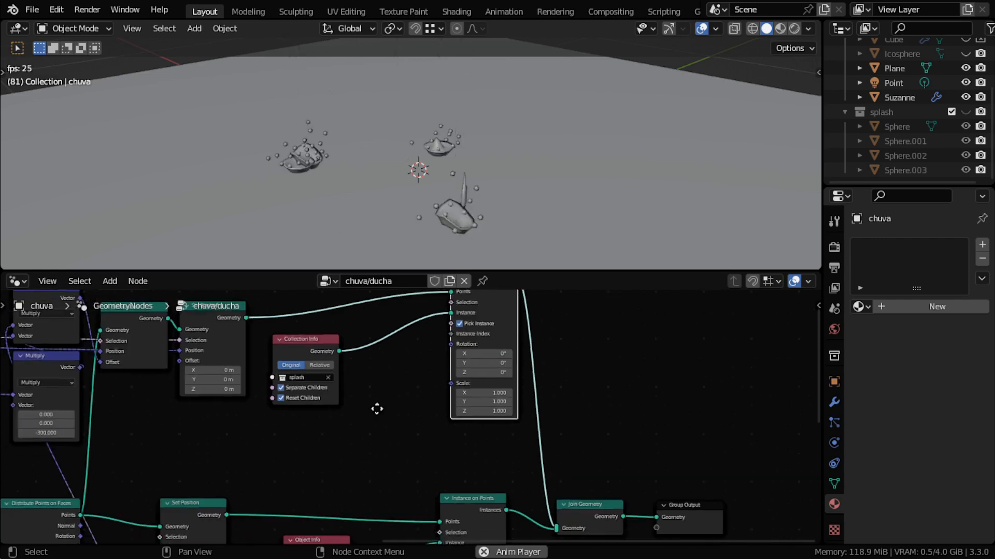
pyautogui.scroll(2, 389, 510)
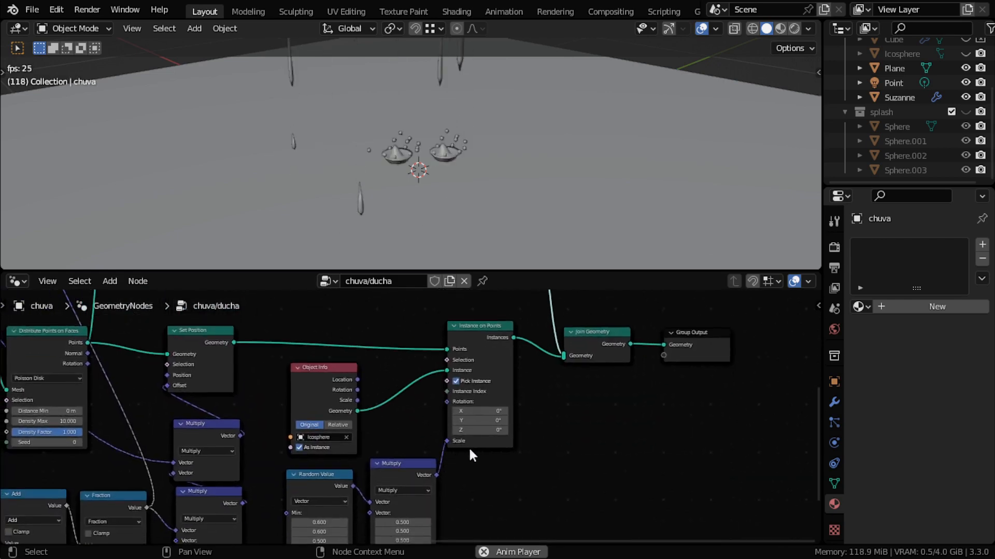
pyautogui.click(415, 474)
pyautogui.scroll(-2, 414, 474)
pyautogui.keyDown('shift'); pyautogui.click(358, 465); pyautogui.keyUp('shift')
pyautogui.moveTo(357, 465); pyautogui.dragTo(347, 57)
pyautogui.moveTo(369, 409); pyautogui.dragTo(380, 434, button='middle')
pyautogui.scroll(1, 380, 434)
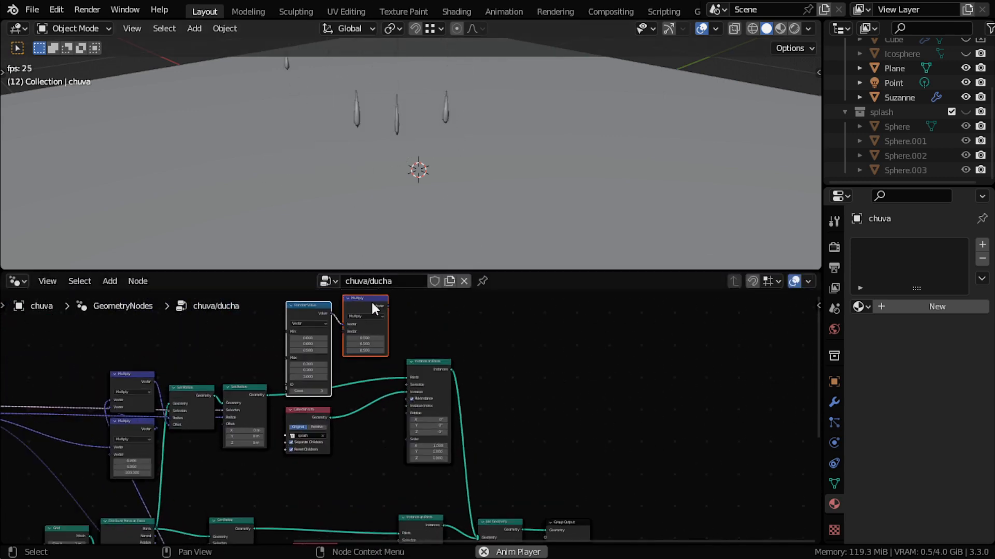
# Connect the new Multiply copy's Vector to the Instance on Points copy's Scale and inspect the splashes on the plane.
pyautogui.moveTo(387, 306); pyautogui.dragTo(408, 441)
pyautogui.moveTo(337, 393); pyautogui.dragTo(401, 416, button='middle')
pyautogui.scroll(2, 436, 402)
pyautogui.moveTo(551, 199); pyautogui.dragTo(490, 176, button='middle')
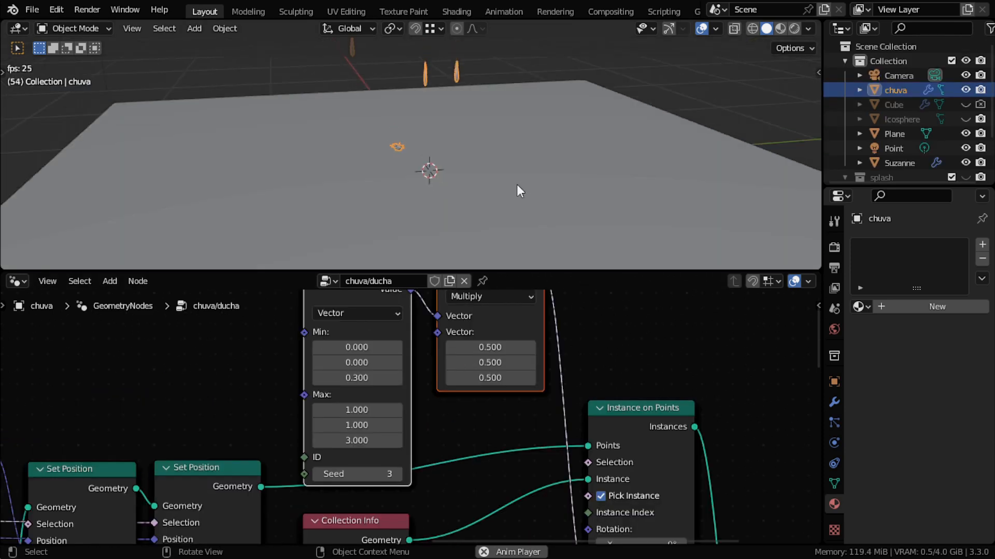
pyautogui.scroll(3, 526, 186)
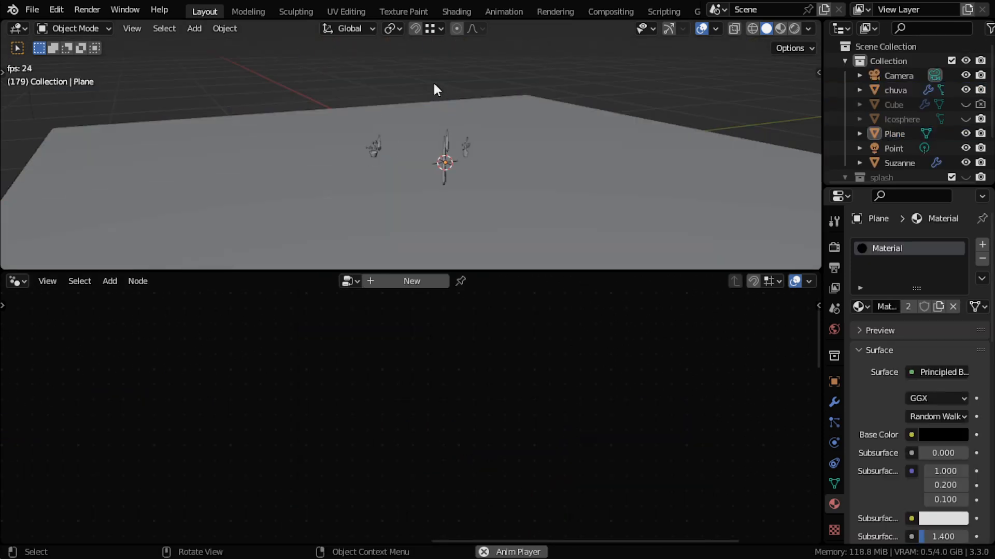
pyautogui.moveTo(433, 82); pyautogui.dragTo(481, 99, button='middle')
# Move the Raycast node and the plane's Object Info node slightly closer to the Multiply copies.
pyautogui.scroll(-3, 481, 98)
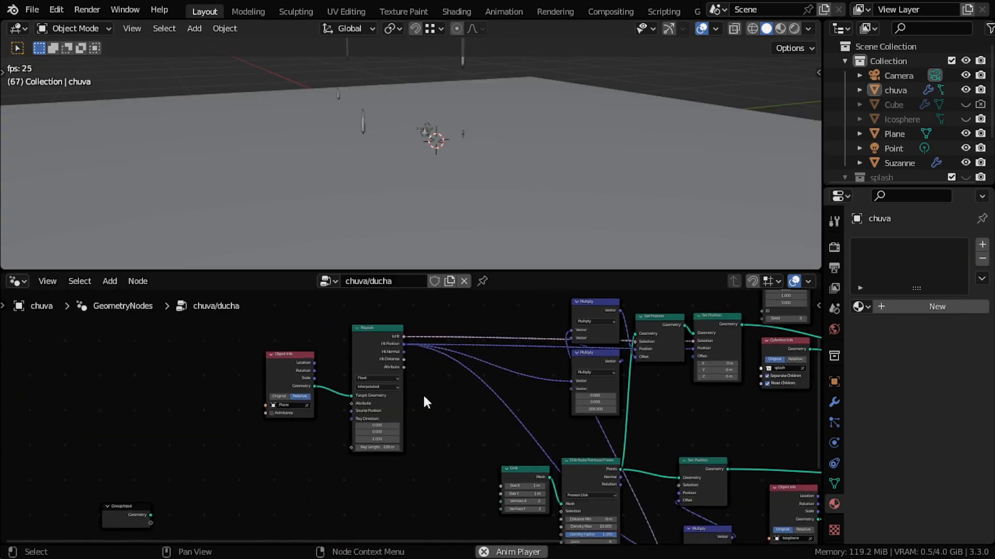
pyautogui.moveTo(374, 344); pyautogui.dragTo(393, 335)
pyautogui.click(290, 363)
pyautogui.moveTo(290, 362); pyautogui.dragTo(303, 362)
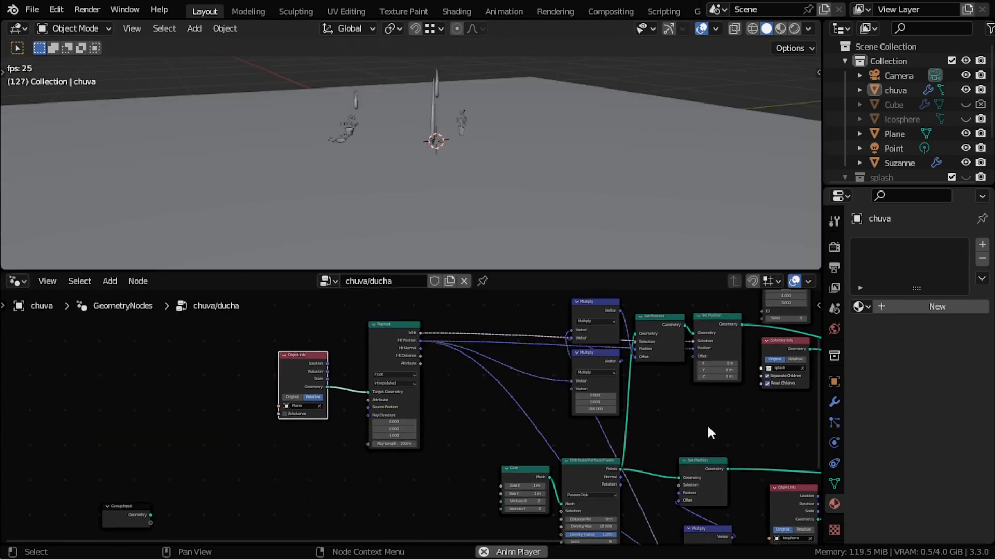
# Inspect the rain around Suzanne and the plane, stop playback, and reselect the chuva object.
pyautogui.scroll(-3, 520, 89)
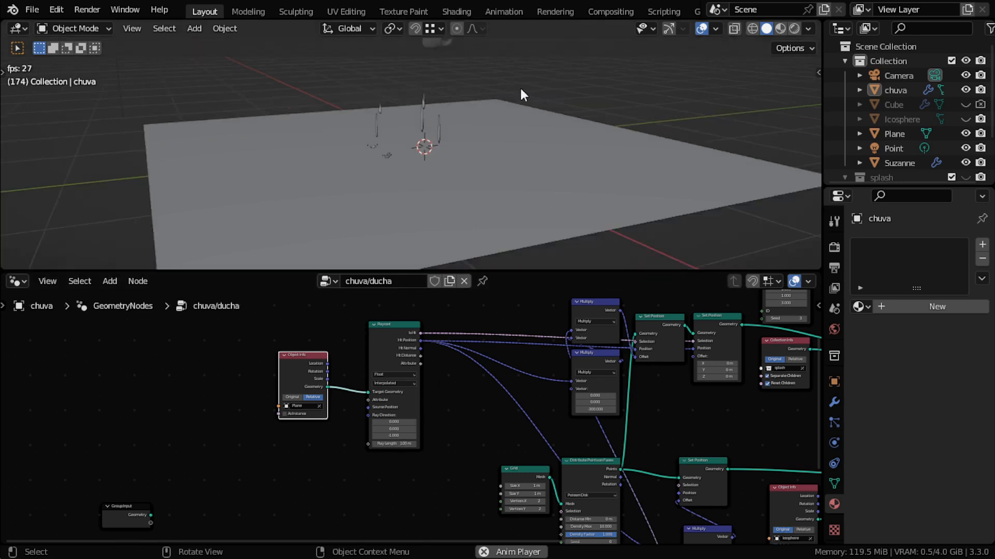
pyautogui.keyDown('shift'); pyautogui.moveTo(520, 88); pyautogui.dragTo(505, 186, button='middle'); pyautogui.keyUp('shift')
pyautogui.click(446, 148)
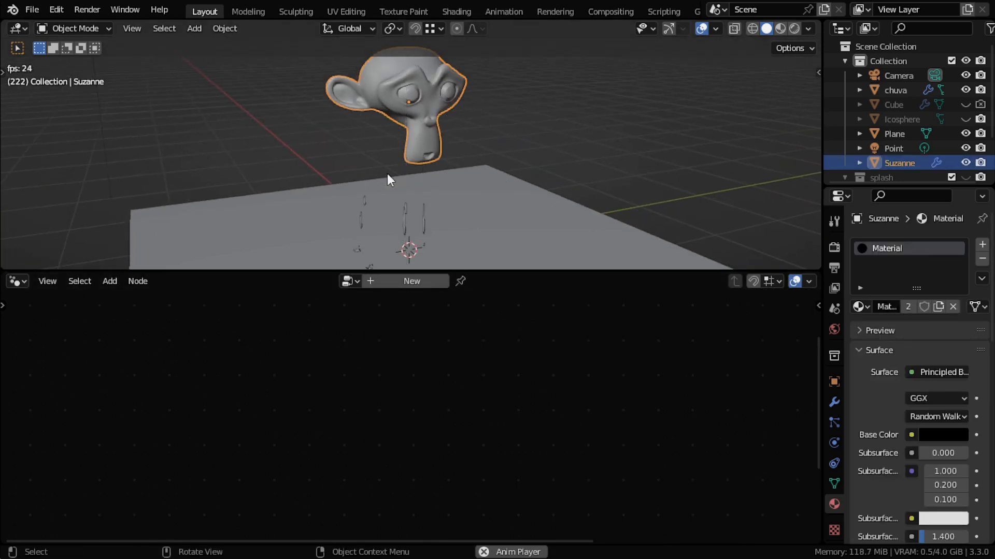
pyautogui.click(363, 218)
pyautogui.press('space')
pyautogui.click(370, 145)
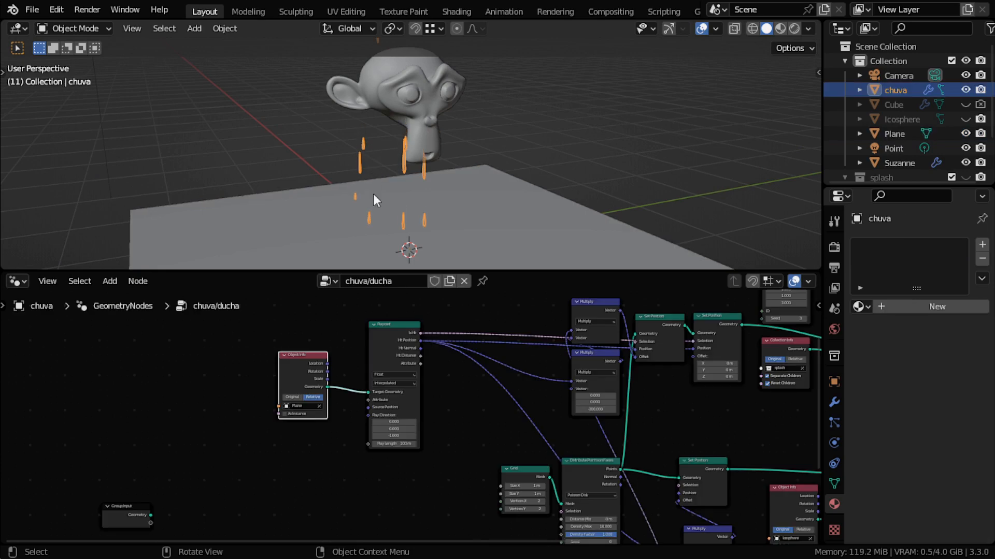
# Set Density Max on the Distribute Points on Faces node to 1120.
pyautogui.scroll(-3, 493, 435)
pyautogui.moveTo(493, 435); pyautogui.dragTo(467, 417, button='middle')
pyautogui.moveTo(406, 465); pyautogui.dragTo(391, 422, button='middle')
pyautogui.scroll(6, 391, 423)
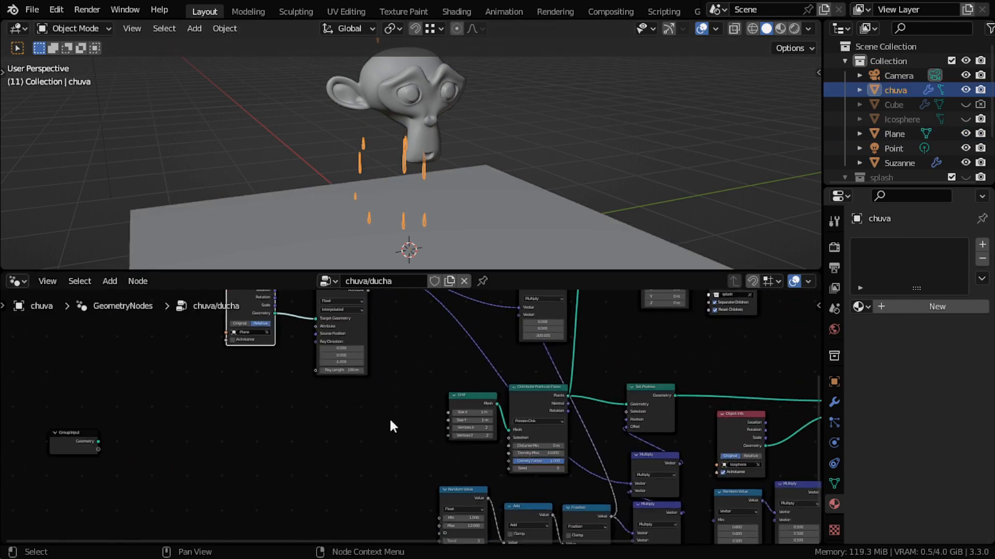
pyautogui.moveTo(489, 468); pyautogui.dragTo(330, 365, button='middle')
pyautogui.scroll(2, 437, 445)
pyautogui.scroll(-4, 449, 443)
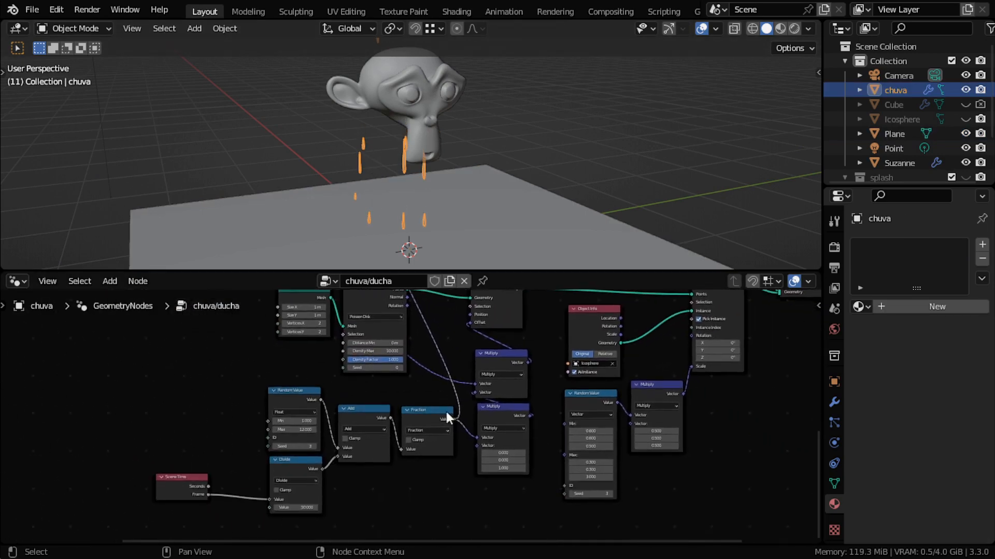
pyautogui.moveTo(542, 467); pyautogui.dragTo(556, 540, button='middle')
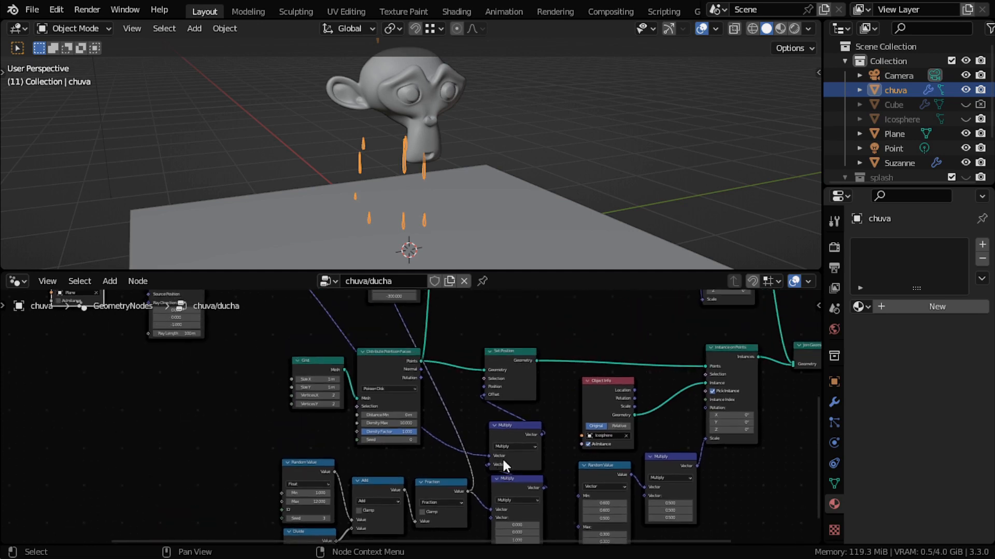
pyautogui.scroll(1, 408, 435)
pyautogui.click(394, 425)
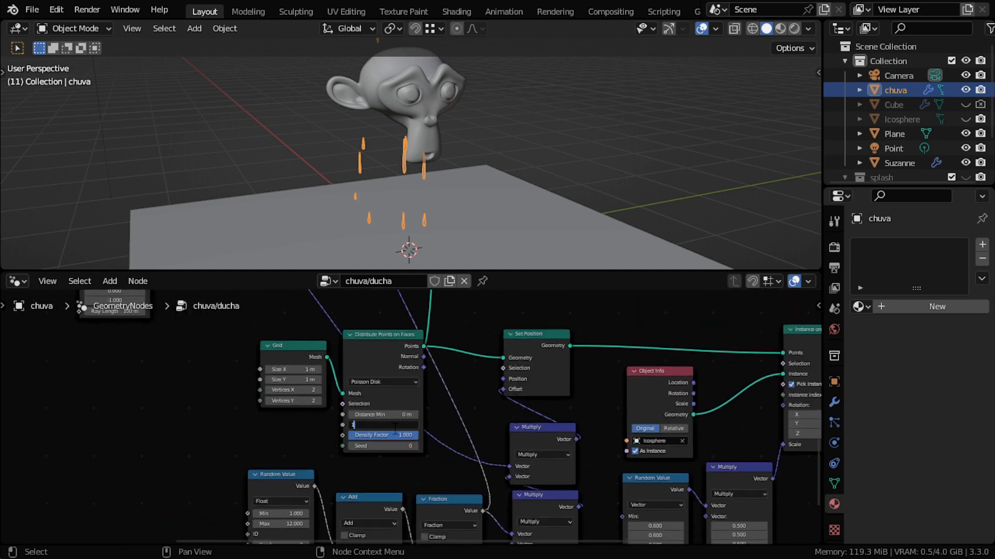
pyautogui.write('1120')
pyautogui.press('Return')
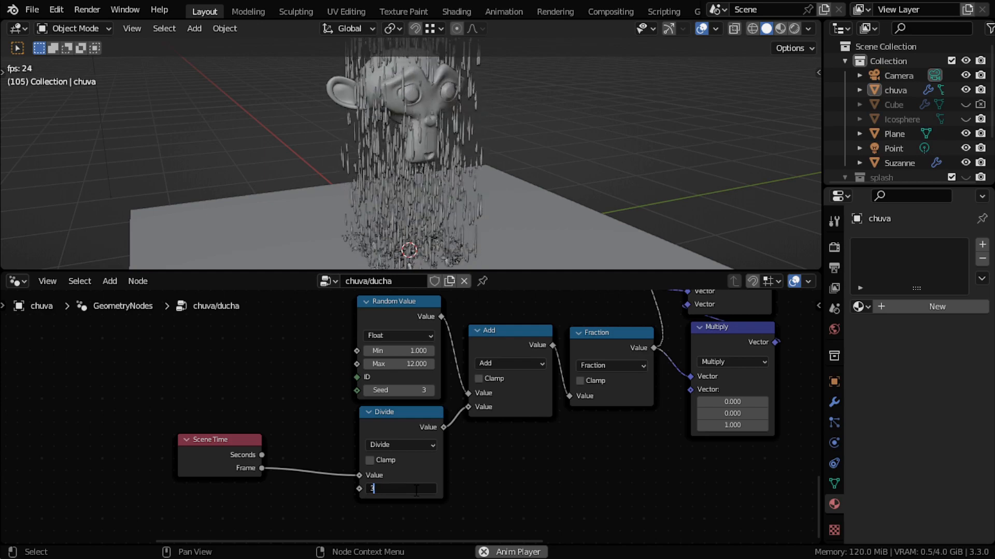
# Set the Divide node's value to 30 and inspect the falling drops and splashes up close.
pyautogui.write('30')
pyautogui.press('Return')
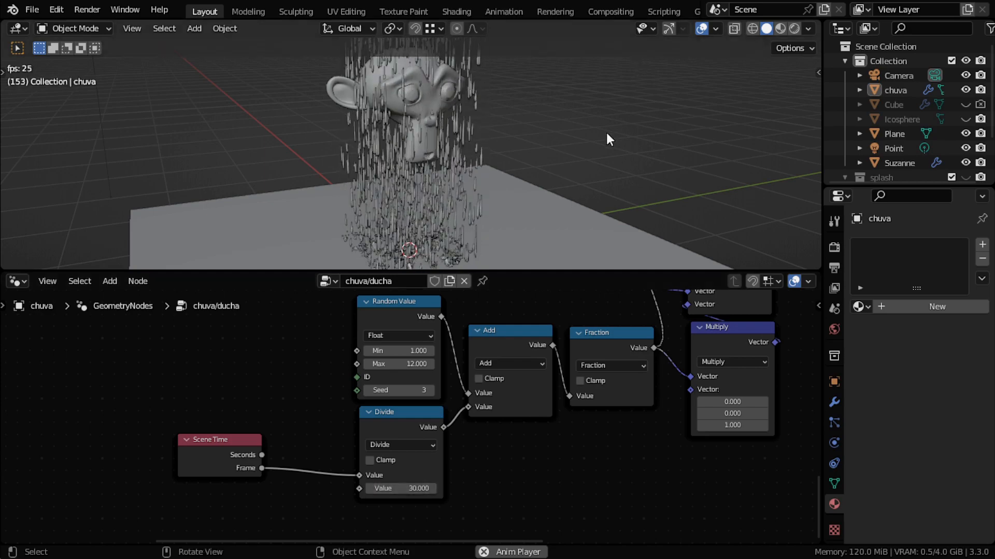
pyautogui.keyDown('shift'); pyautogui.moveTo(532, 198); pyautogui.dragTo(543, 116, button='middle'); pyautogui.keyUp('shift')
pyautogui.scroll(5, 533, 140)
pyautogui.moveTo(516, 181); pyautogui.dragTo(543, 181, button='middle')
pyautogui.keyDown('shift'); pyautogui.moveTo(523, 233); pyautogui.dragTo(514, 205, button='middle'); pyautogui.keyUp('shift')
pyautogui.scroll(5, 533, 159)
pyautogui.scroll(-5, 532, 159)
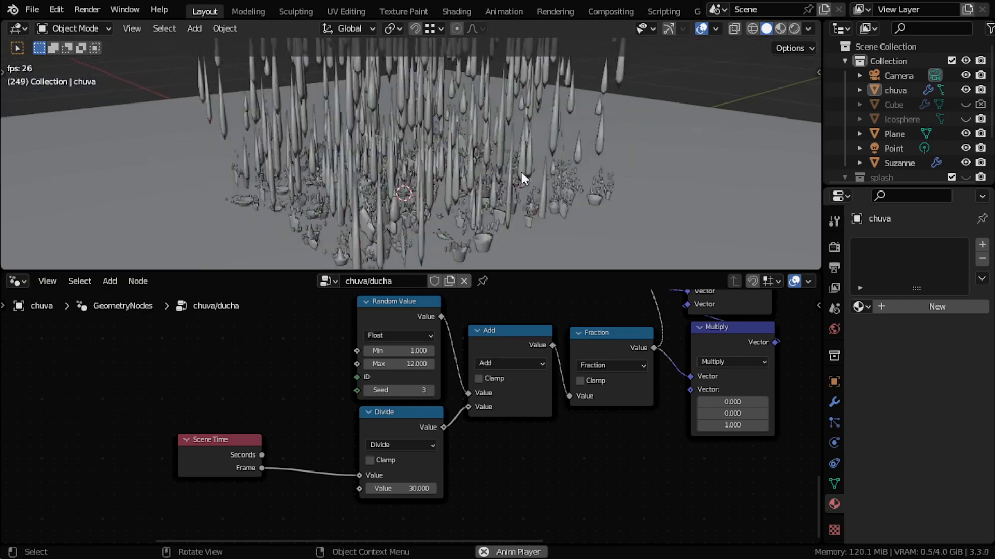
# Set all three vector values of the drops' scale Multiply node to 0.2.
pyautogui.scroll(-10, 584, 454)
pyautogui.moveTo(618, 411); pyautogui.dragTo(463, 242, button='middle')
pyautogui.scroll(-4, 278, 481)
pyautogui.scroll(9, 423, 459)
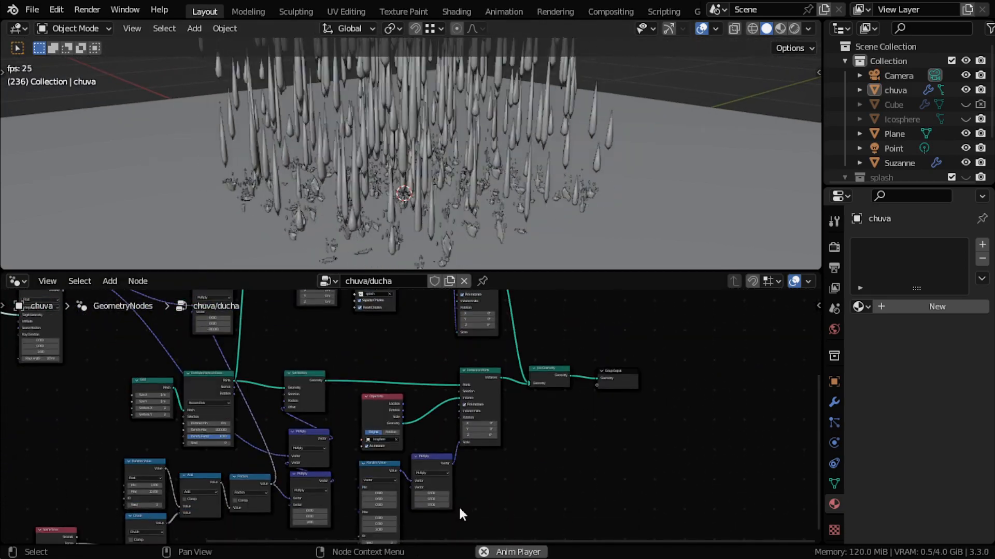
pyautogui.scroll(5, 459, 510)
pyautogui.moveTo(435, 440); pyautogui.dragTo(464, 442, button='middle')
pyautogui.scroll(3, 449, 510)
pyautogui.moveTo(454, 482); pyautogui.dragTo(455, 503)
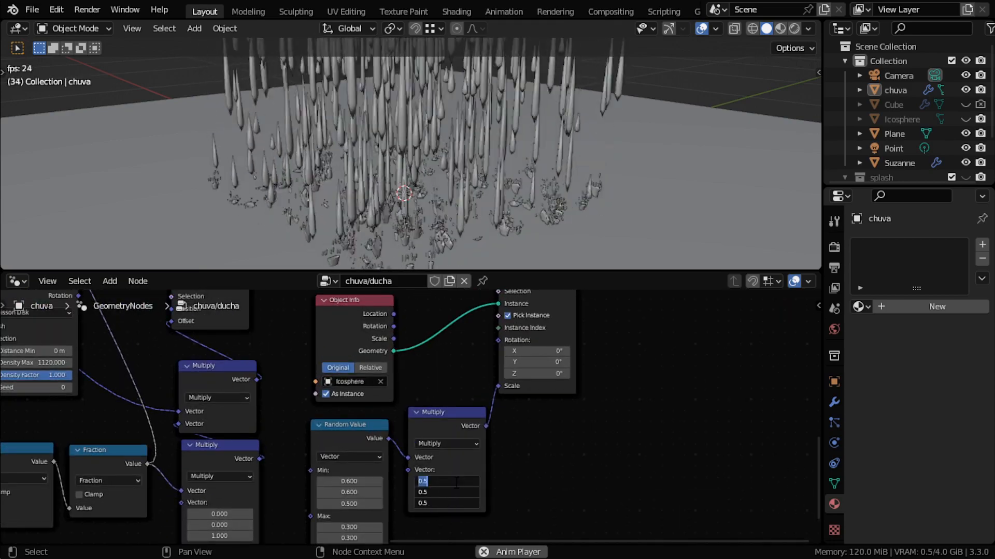
pyautogui.write('0.2')
pyautogui.press('Return')
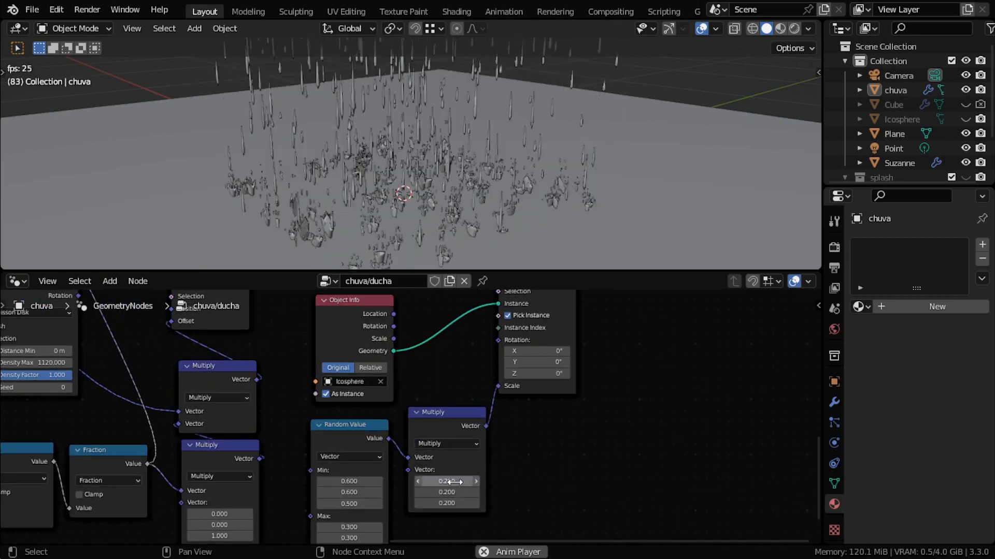
# Examine the size of the drops and splashes on the plane and around Suzanne during playback.
pyautogui.scroll(-6, 586, 143)
pyautogui.keyDown('shift'); pyautogui.moveTo(558, 111); pyautogui.dragTo(414, 248, button='middle'); pyautogui.keyUp('shift')
pyautogui.scroll(-2, 486, 231)
pyautogui.scroll(4, 469, 173)
pyautogui.keyDown('shift'); pyautogui.moveTo(487, 231); pyautogui.dragTo(502, 48, button='middle'); pyautogui.keyUp('shift')
pyautogui.scroll(2, 332, 196)
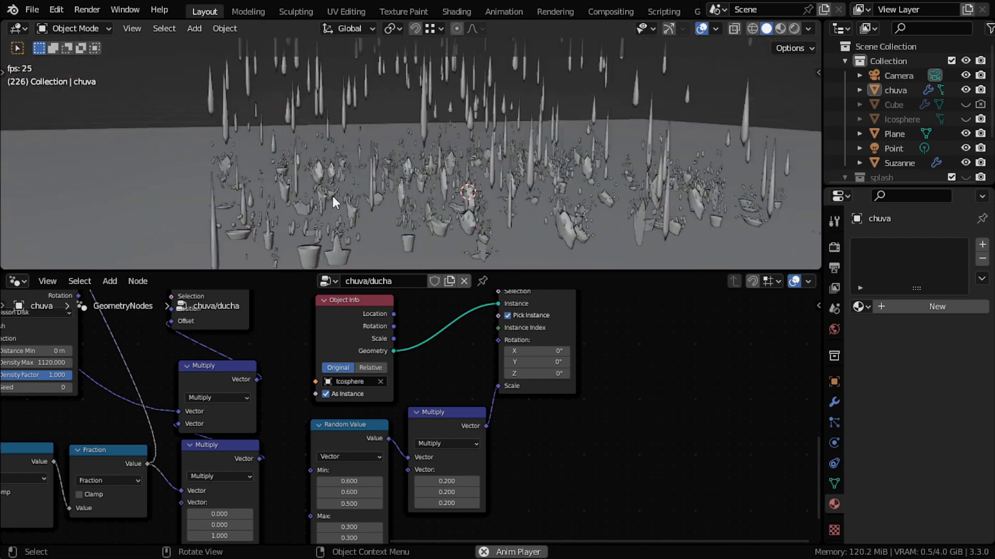
pyautogui.scroll(-3, 510, 200)
pyautogui.moveTo(550, 135); pyautogui.dragTo(508, 125, button='middle')
pyautogui.scroll(-4, 366, 216)
pyautogui.scroll(-3, 518, 165)
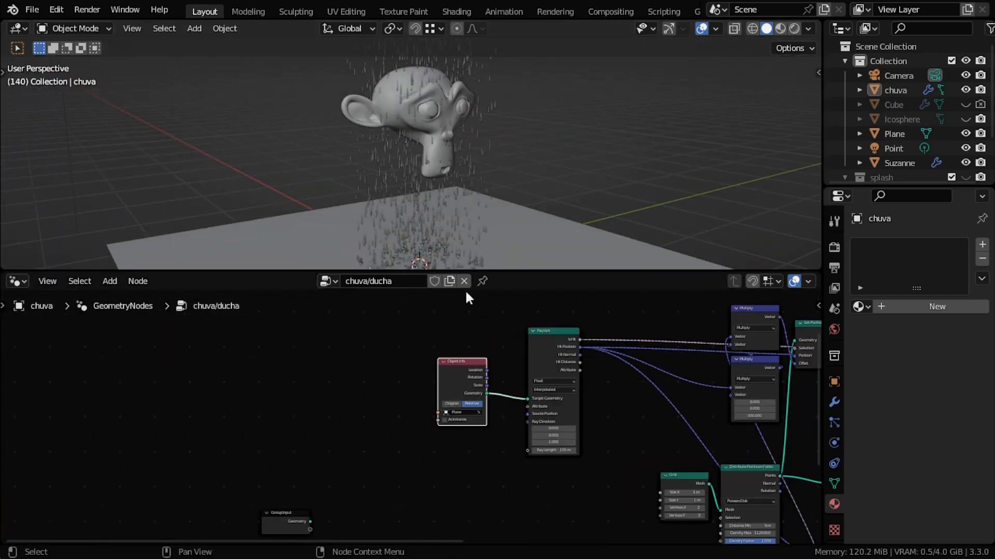
# Reselect chuva and move the plane's Object Info node farther away from the Raycast node.
pyautogui.click(456, 124)
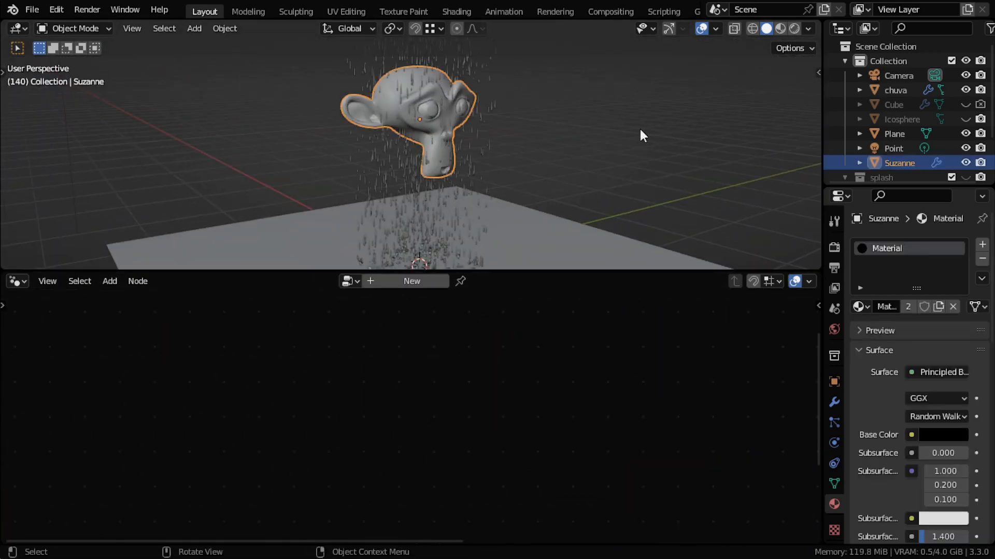
pyautogui.click(442, 234)
pyautogui.click(619, 142)
pyautogui.scroll(3, 434, 454)
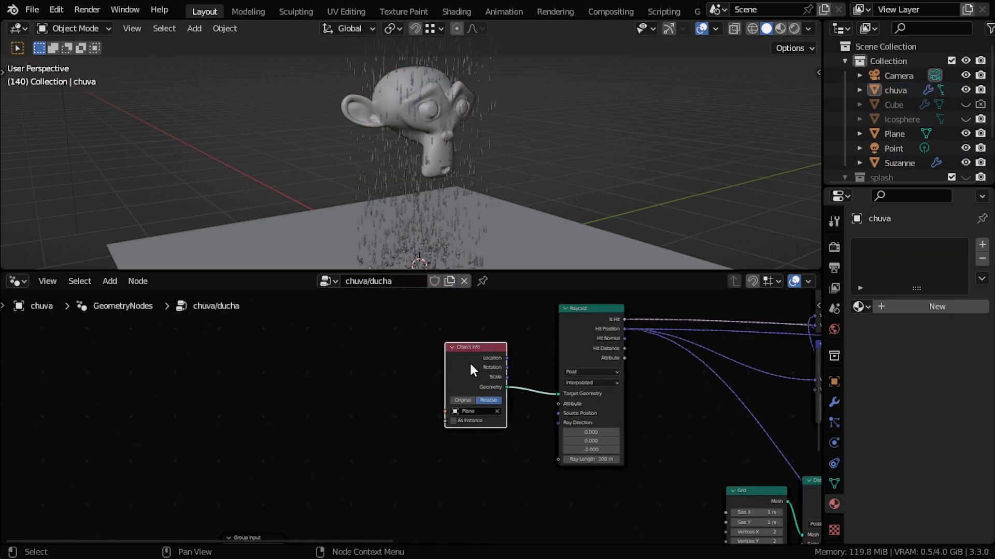
pyautogui.moveTo(469, 362); pyautogui.dragTo(355, 339)
# Insert a Join Geometry node between the plane's Object Info and the Raycast node's Target Geometry.
pyautogui.scroll(2, 449, 389)
pyautogui.hotkey('shift', 'a')
pyautogui.click(437, 244)
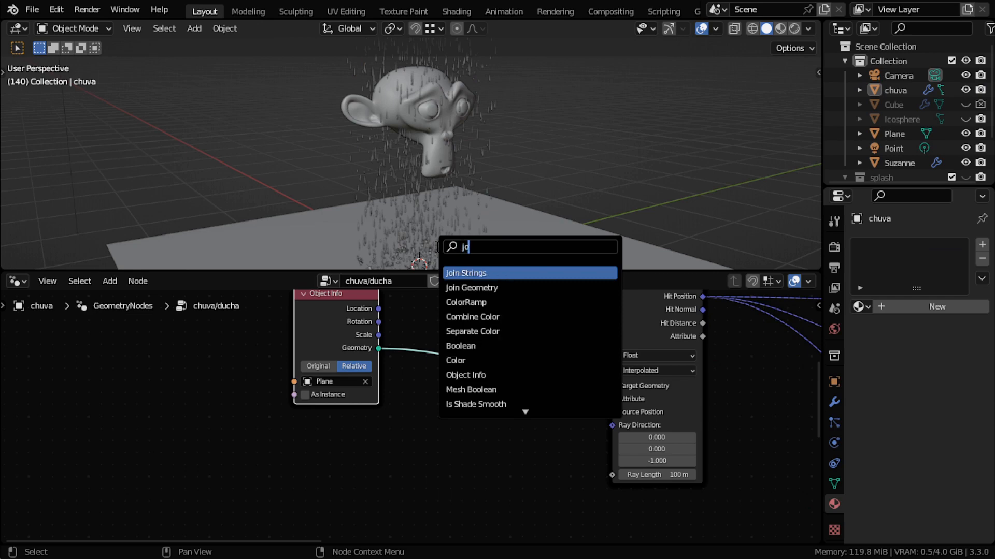
pyautogui.write('jo')
pyautogui.press('Down')
pyautogui.press('Return')
pyautogui.click(462, 397)
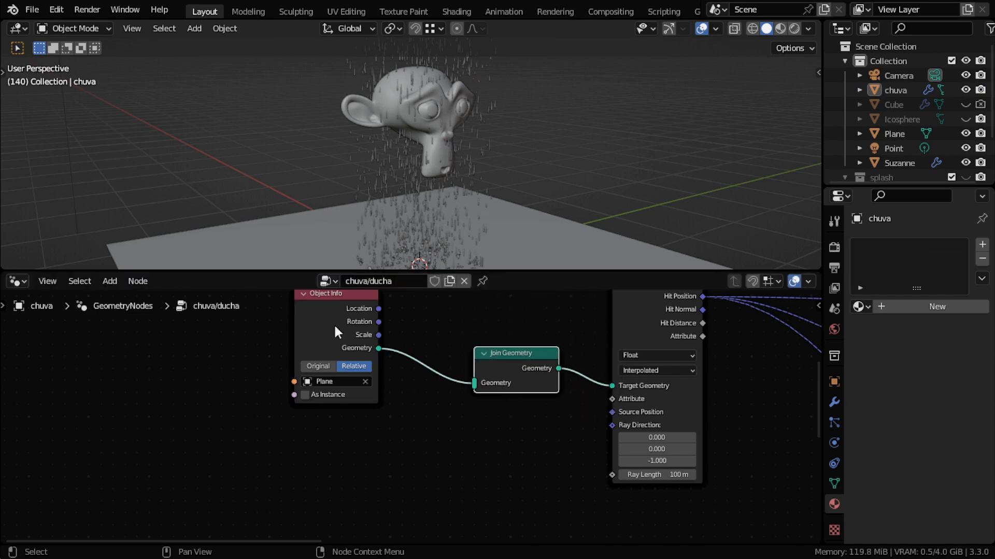
# Duplicate the plane's Object Info node, set the copy's object to Suzanne, and connect its Geometry to Join Geometry.
pyautogui.moveTo(338, 332); pyautogui.dragTo(355, 338)
pyautogui.hotkey('shift', 'd')
pyautogui.click(365, 499)
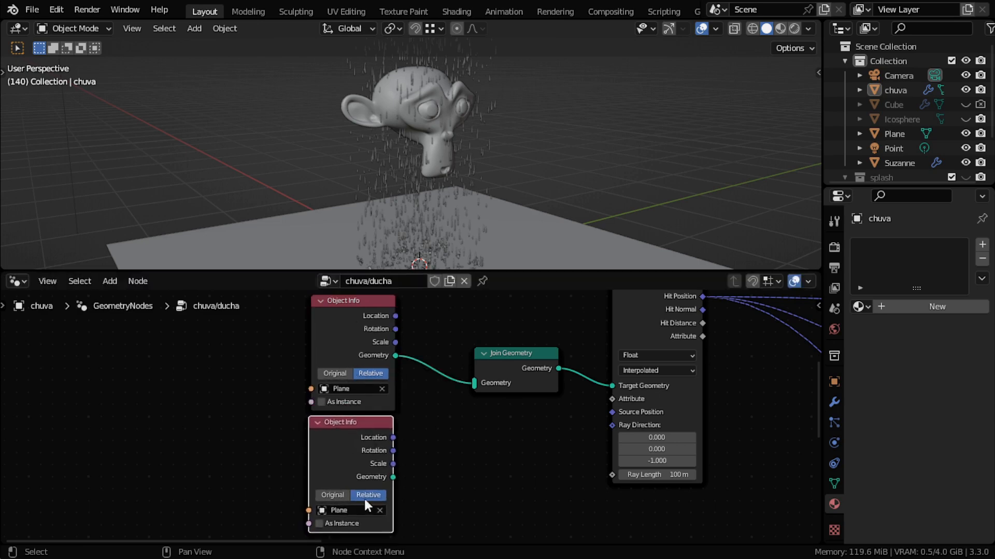
pyautogui.click(380, 511)
pyautogui.click(380, 511)
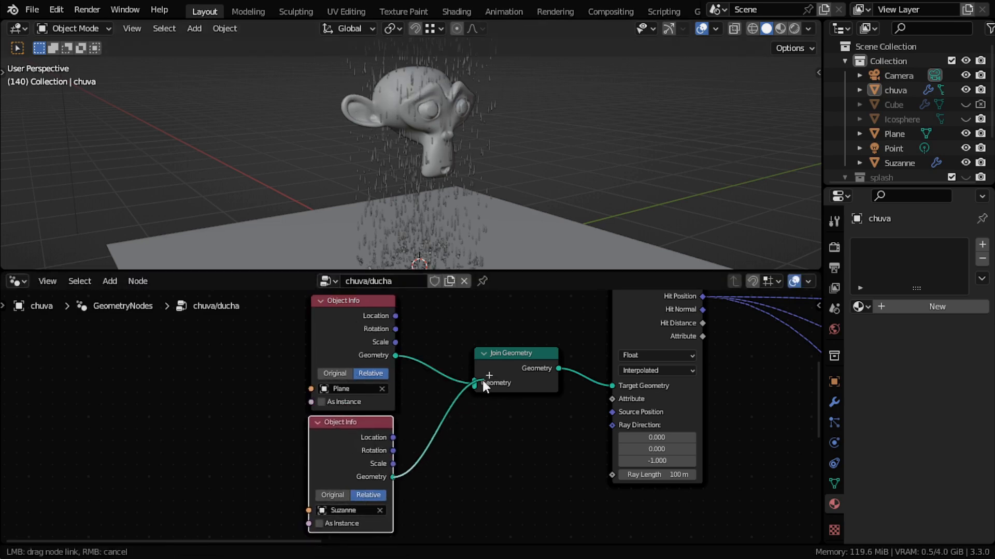
pyautogui.moveTo(483, 380); pyautogui.dragTo(476, 383)
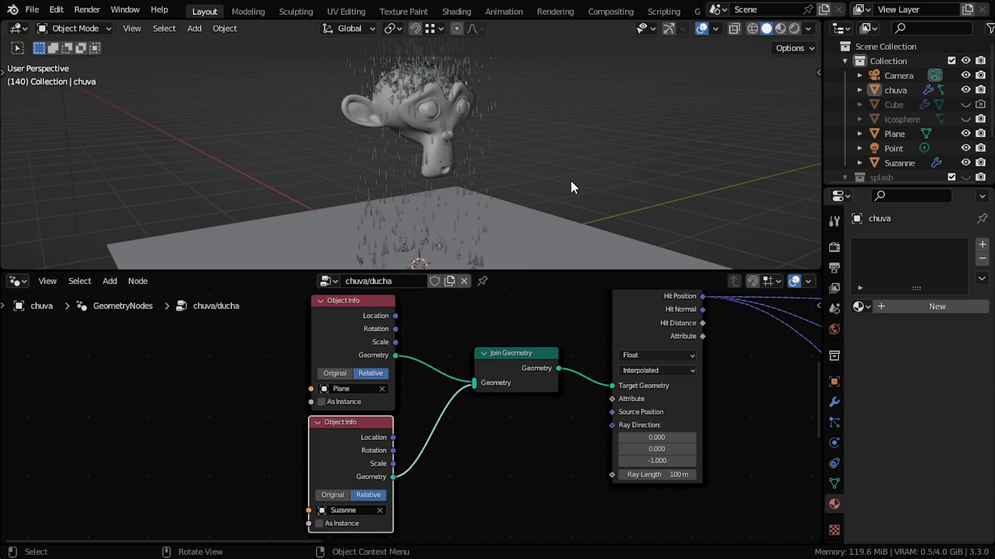
# Play the animation and examine how the rain and splashes hit Suzanne's head and the plane.
pyautogui.scroll(-2, 598, 110)
pyautogui.moveTo(599, 110); pyautogui.dragTo(567, 122, button='middle')
pyautogui.scroll(2, 568, 122)
pyautogui.press('space')
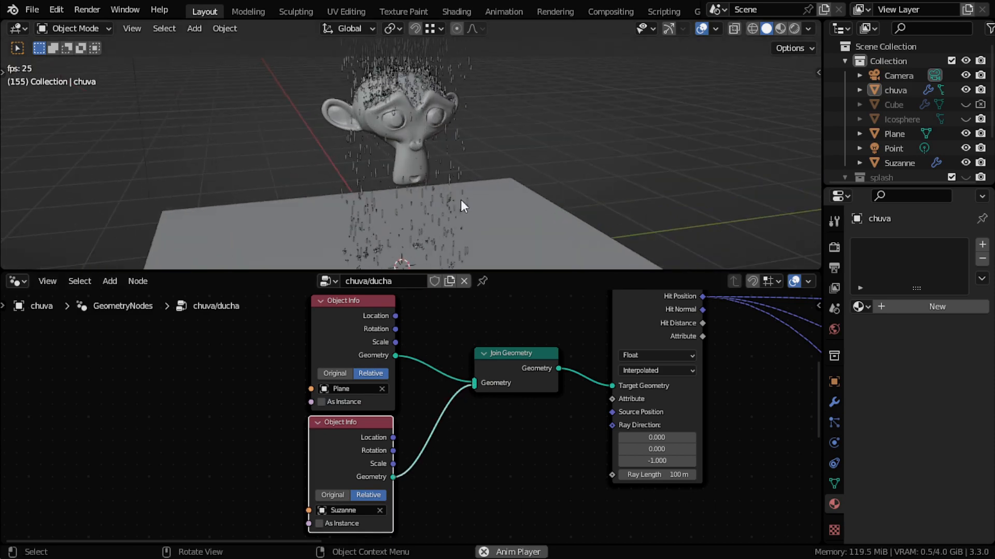
pyautogui.scroll(-2, 461, 200)
pyautogui.moveTo(461, 200); pyautogui.dragTo(496, 204, button='middle')
pyautogui.scroll(1, 496, 204)
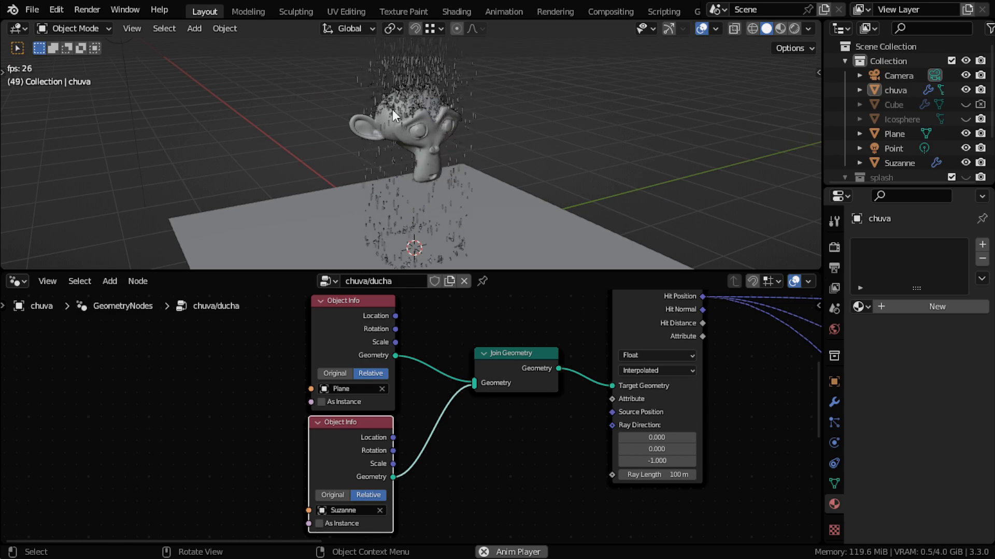
pyautogui.moveTo(424, 114); pyautogui.dragTo(541, 163, button='middle')
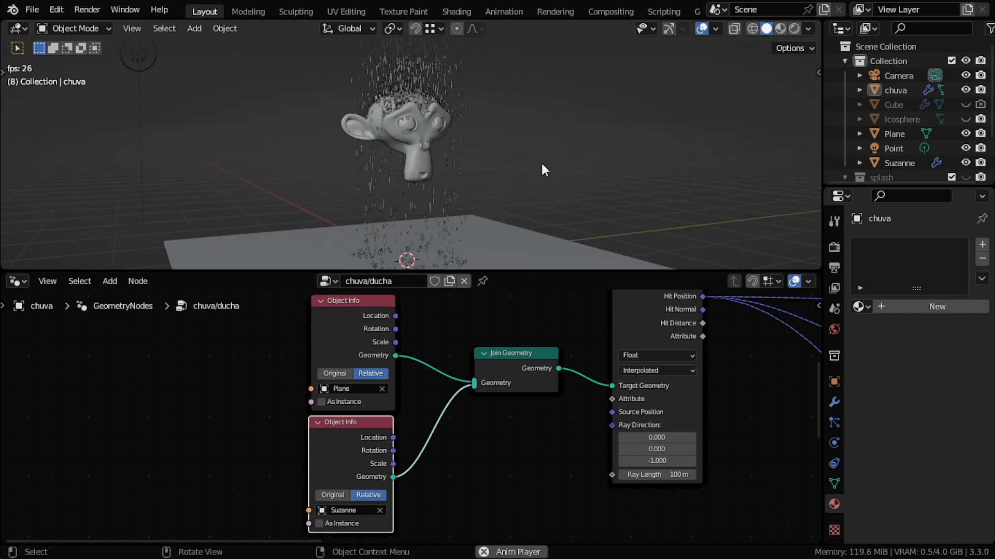
# Examine the node tree from the Raycast inputs through the splash branch to the Grid feeding the point distribution.
pyautogui.scroll(-4, 528, 396)
pyautogui.moveTo(552, 421); pyautogui.dragTo(358, 421, button='middle')
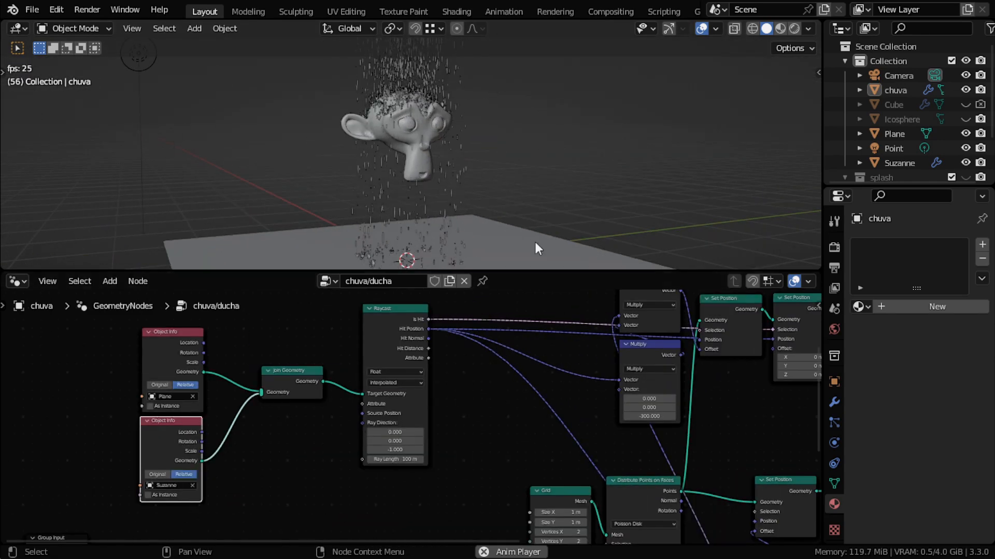
pyautogui.scroll(-4, 406, 474)
pyautogui.moveTo(518, 444); pyautogui.dragTo(235, 442, button='middle')
pyautogui.scroll(-4, 474, 446)
pyautogui.moveTo(496, 368); pyautogui.dragTo(442, 378, button='middle')
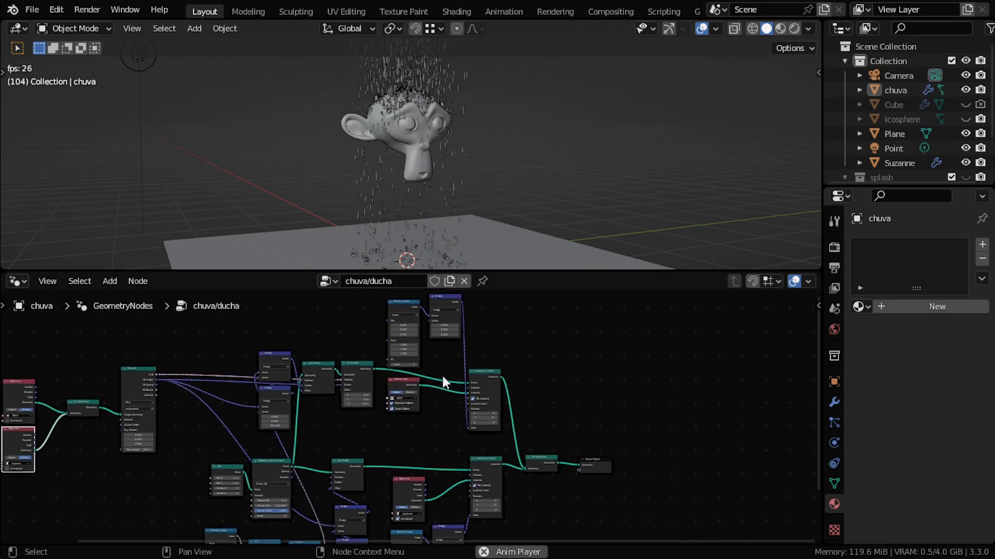
pyautogui.scroll(3, 494, 449)
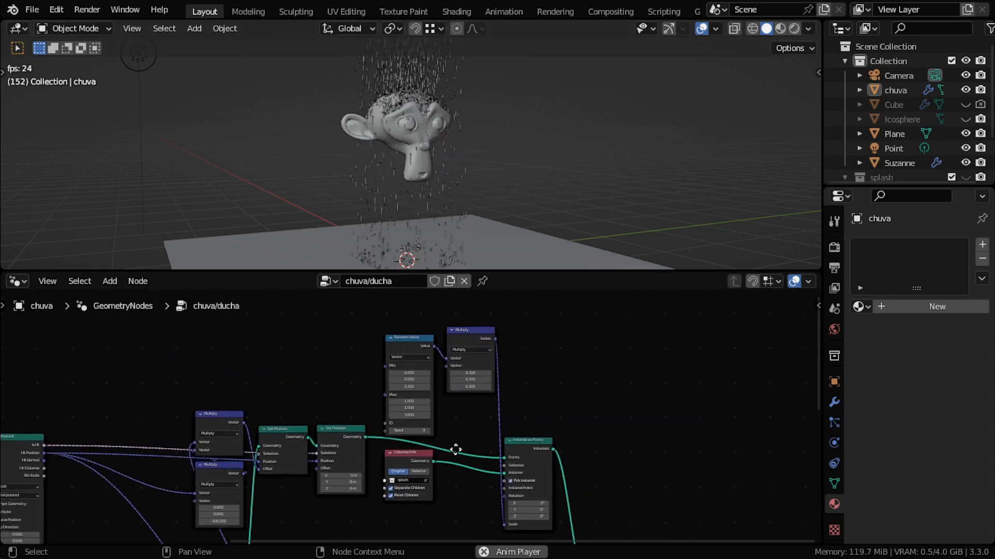
pyautogui.moveTo(455, 450); pyautogui.dragTo(583, 499, button='middle')
pyautogui.scroll(1, 358, 449)
pyautogui.moveTo(369, 458); pyautogui.dragTo(449, 366, button='middle')
pyautogui.scroll(2, 370, 384)
pyautogui.moveTo(370, 384); pyautogui.dragTo(424, 522, button='middle')
pyautogui.scroll(1, 285, 451)
pyautogui.scroll(1, 283, 459)
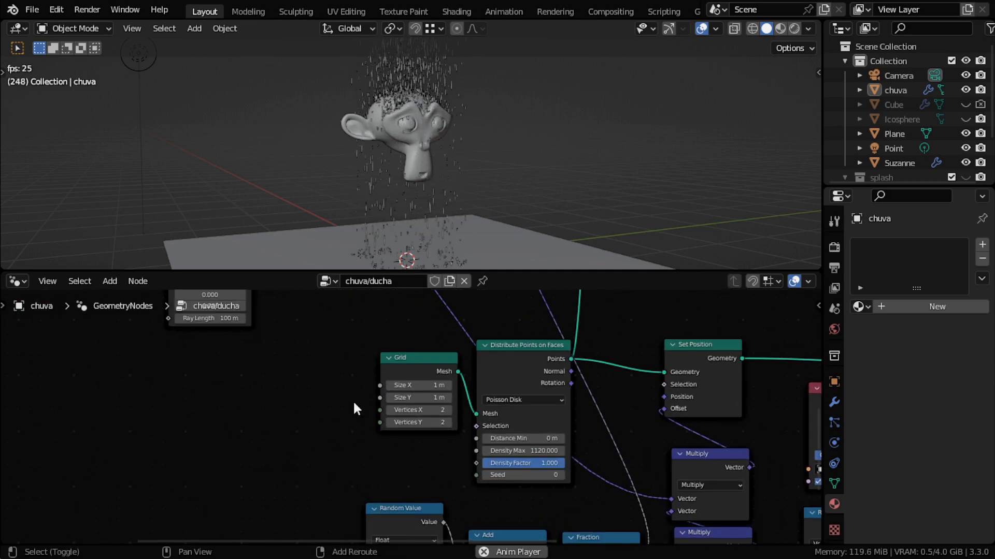
# Add a Mesh Circle node near the Grid node and set its Fill Type to N-Gon.
pyautogui.hotkey('shift', 'a')
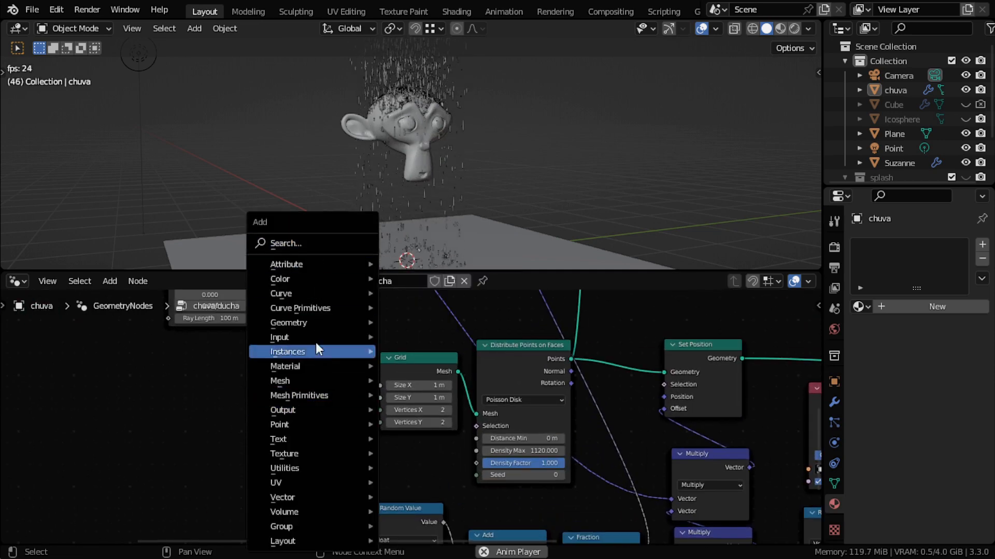
pyautogui.click(315, 244)
pyautogui.write('cic')
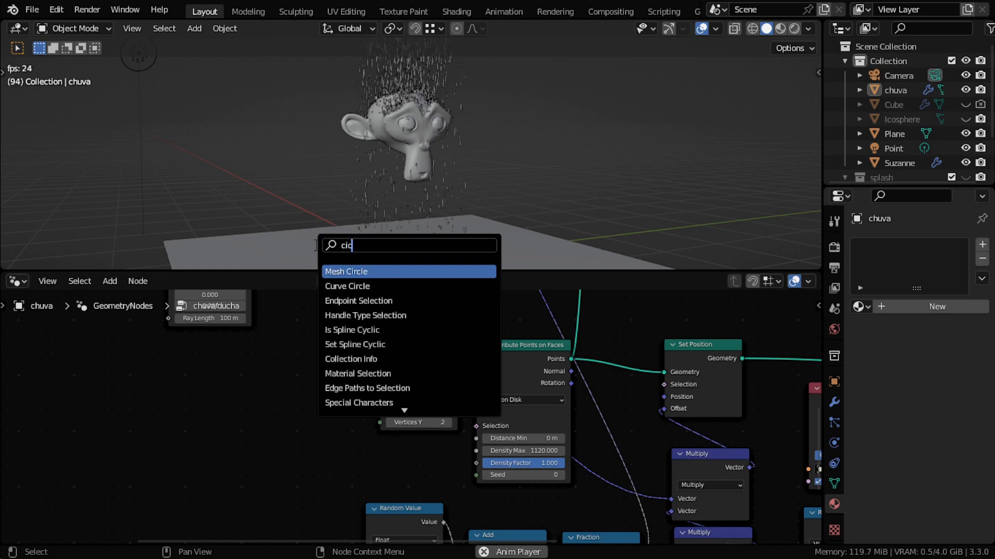
pyautogui.write('u')
pyautogui.click(365, 272)
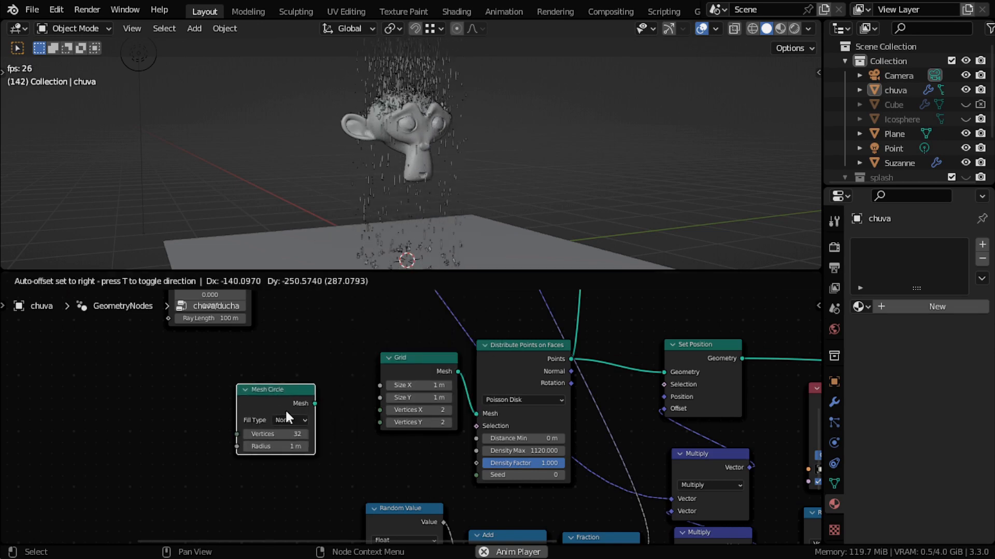
pyautogui.click(285, 409)
pyautogui.scroll(1, 287, 428)
pyautogui.click(277, 422)
pyautogui.click(284, 449)
# Set Mesh Circle to 12 vertices and, with the Grid moved aside, connect it to the Mesh input of Distribute Points on Faces.
pyautogui.moveTo(260, 400); pyautogui.dragTo(207, 402)
pyautogui.moveTo(437, 369); pyautogui.dragTo(356, 341)
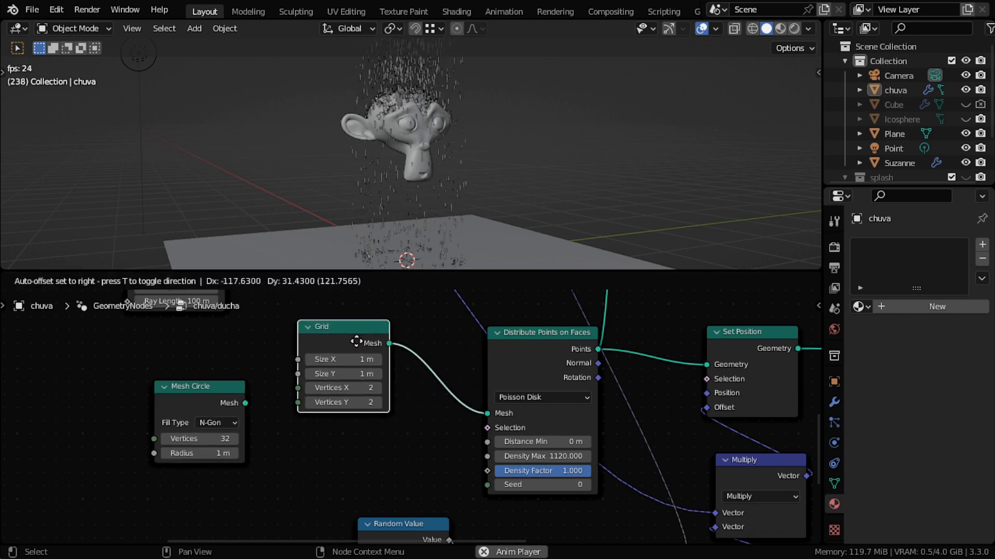
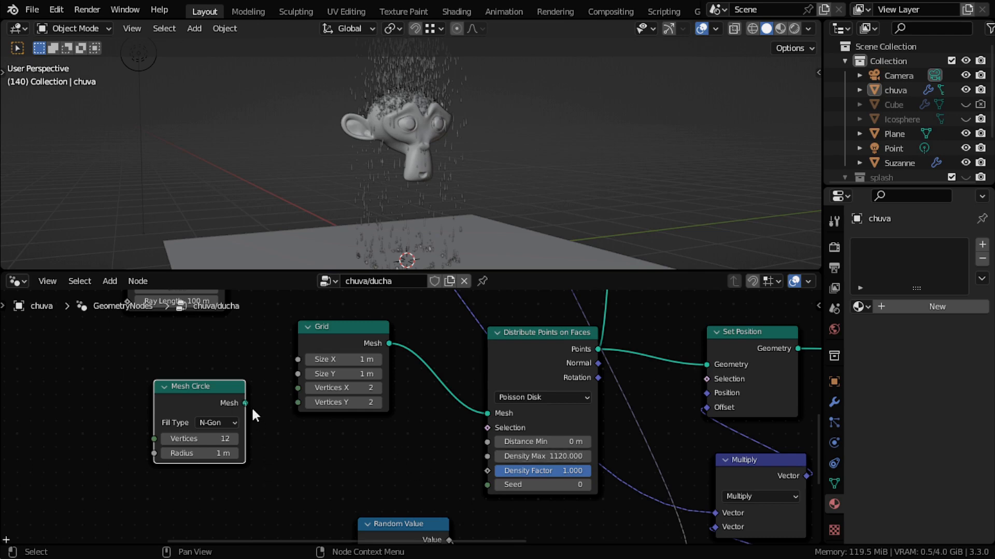
pyautogui.moveTo(251, 406); pyautogui.dragTo(488, 414)
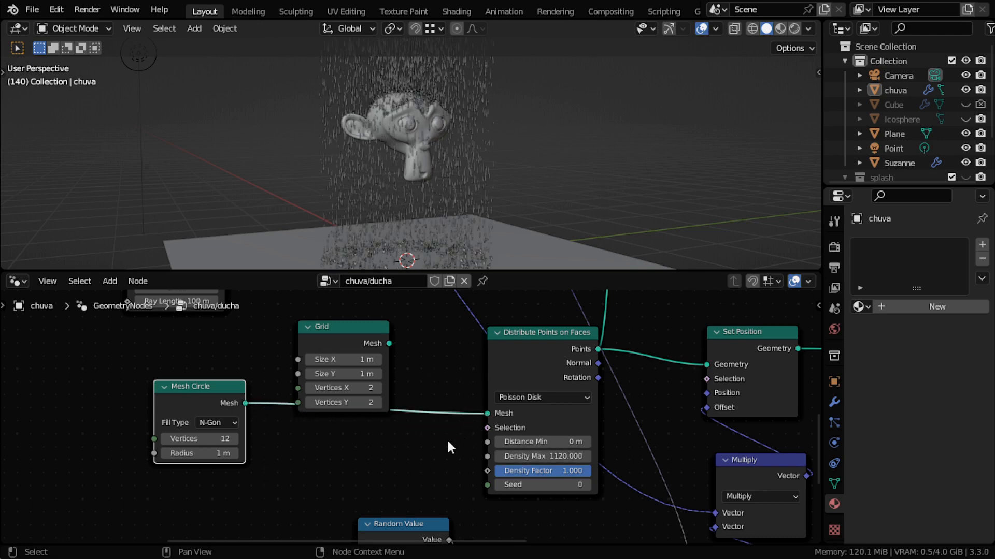
# Move the Grid node clear of the Mesh Circle link and set Density Max on Distribute Points on Faces to 10.
pyautogui.scroll(1, 394, 363)
pyautogui.moveTo(326, 321); pyautogui.dragTo(315, 340)
pyautogui.moveTo(420, 458); pyautogui.dragTo(435, 405, button='middle')
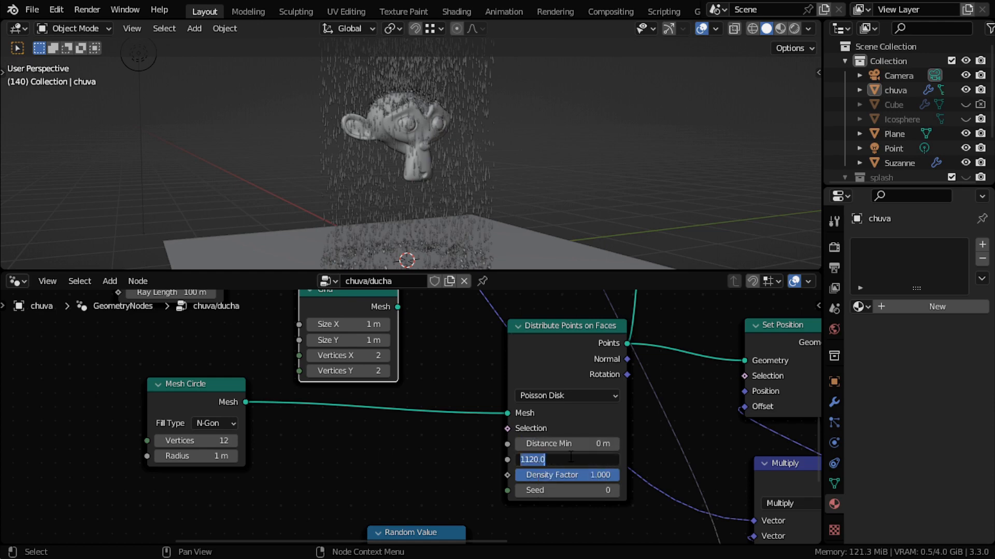
pyautogui.press('Return')
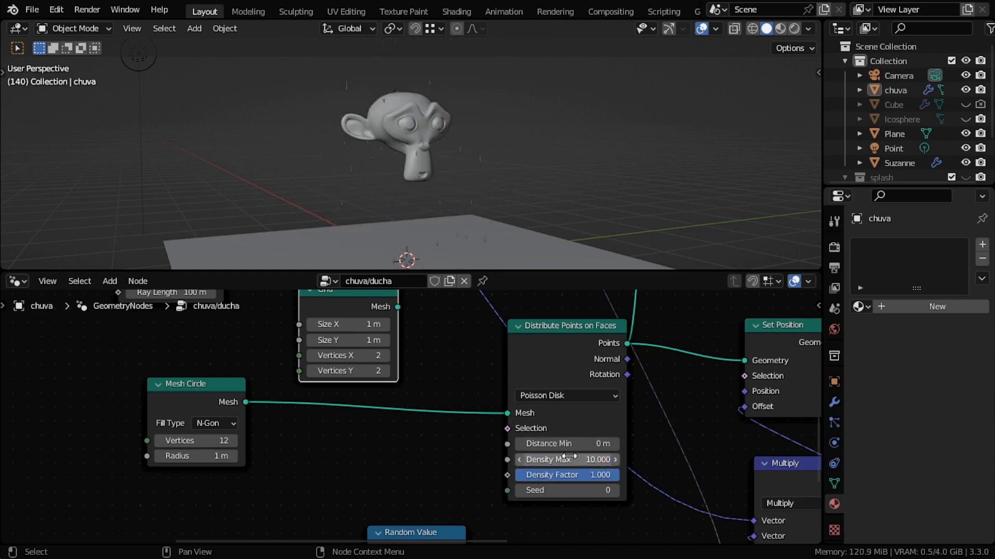
pyautogui.moveTo(444, 199); pyautogui.dragTo(474, 172, button='middle')
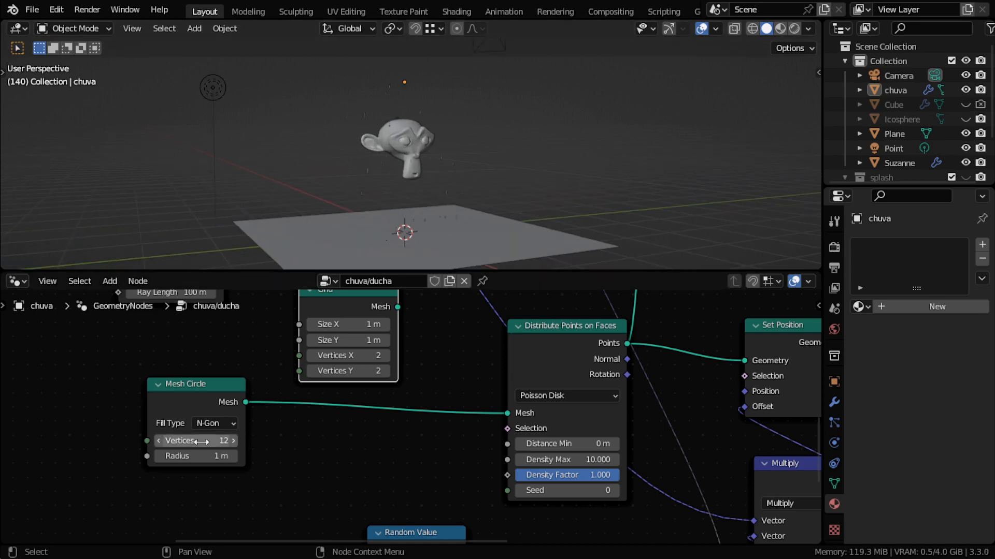
# Try a Mesh Circle radius of 25.8 m and inspect the rain spread over the scene.
pyautogui.moveTo(197, 457); pyautogui.dragTo(278, 456)
pyautogui.moveTo(480, 140); pyautogui.dragTo(579, 200, button='middle')
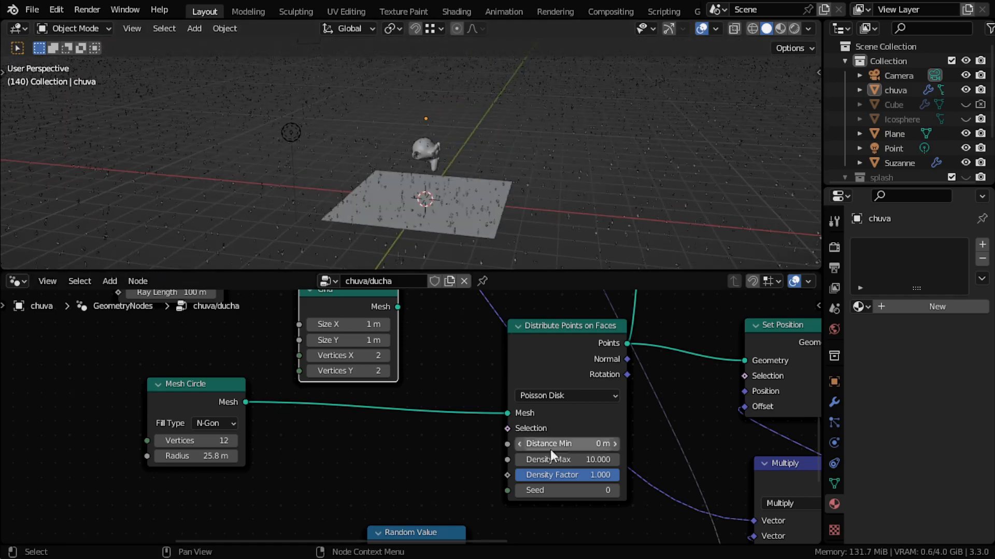
pyautogui.moveTo(533, 244); pyautogui.dragTo(461, 203, button='middle')
pyautogui.scroll(6, 461, 204)
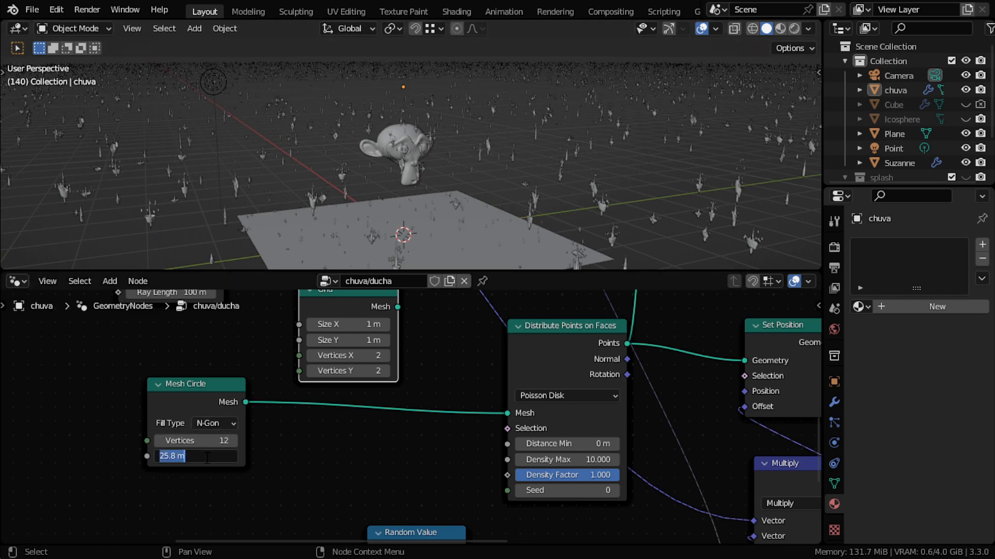
# Set the Mesh Circle radius to 0.5 m and check the drops above Suzanne's head.
pyautogui.press('Return')
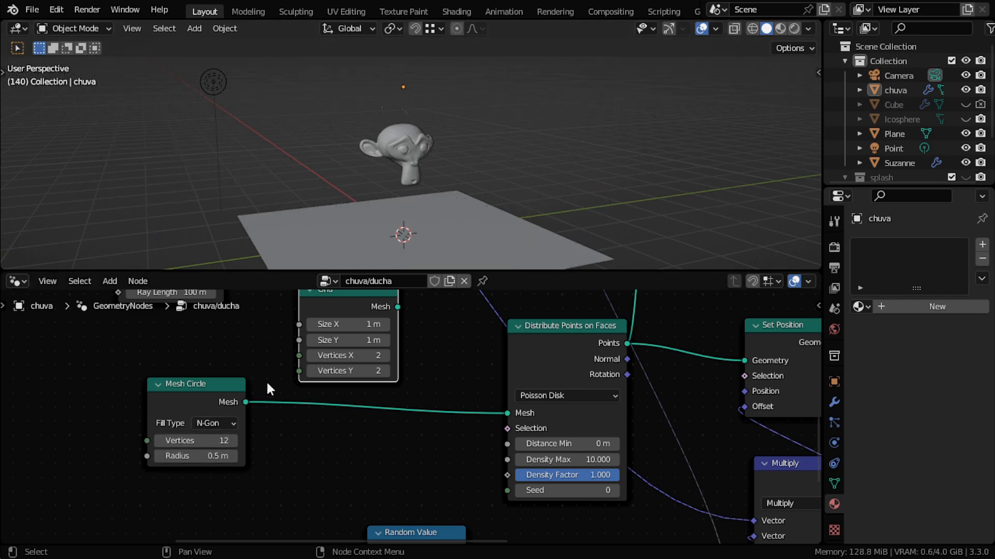
pyautogui.moveTo(381, 220)
pyautogui.mouseDown(button='middle')
pyautogui.moveTo(387, 186)
pyautogui.moveTo(396, 210)
pyautogui.mouseUp(button='middle')
pyautogui.scroll(3, 404, 176)
pyautogui.keyDown('shift'); pyautogui.moveTo(416, 116); pyautogui.dragTo(423, 197, button='middle'); pyautogui.keyUp('shift')
pyautogui.scroll(2, 422, 197)
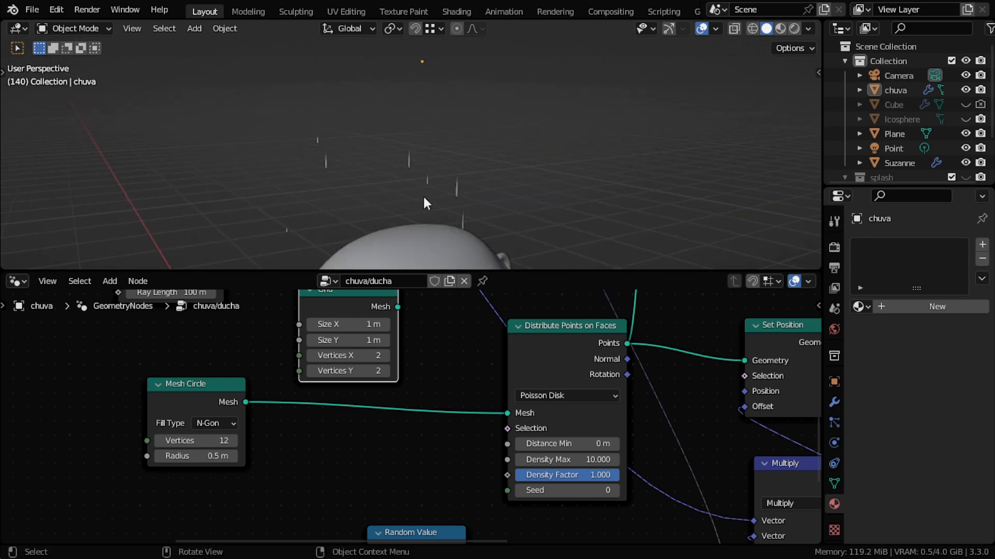
# Set Density Max on Distribute Points on Faces to 1200 and play the animation.
pyautogui.scroll(-5, 424, 198)
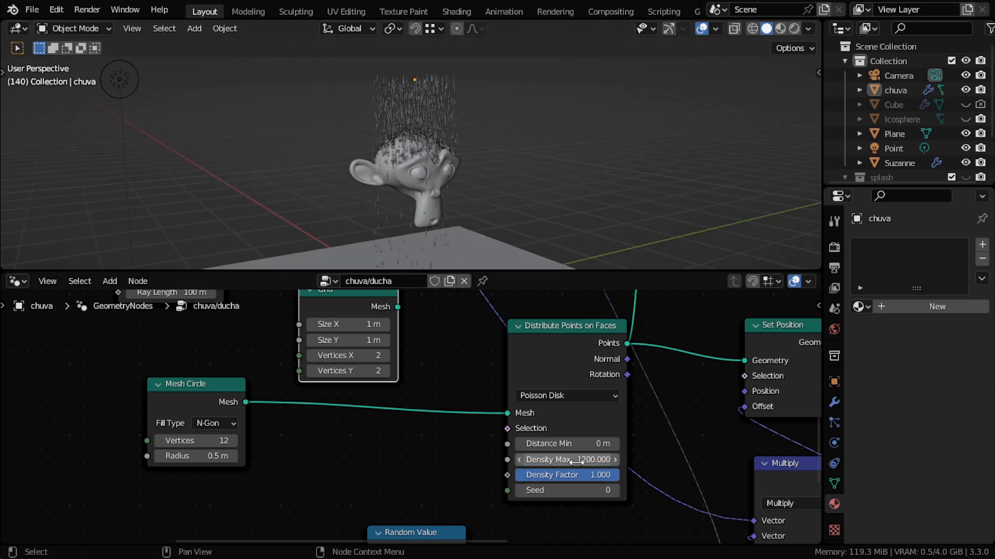
pyautogui.scroll(-5, 459, 190)
pyautogui.press('space')
pyautogui.scroll(6, 446, 196)
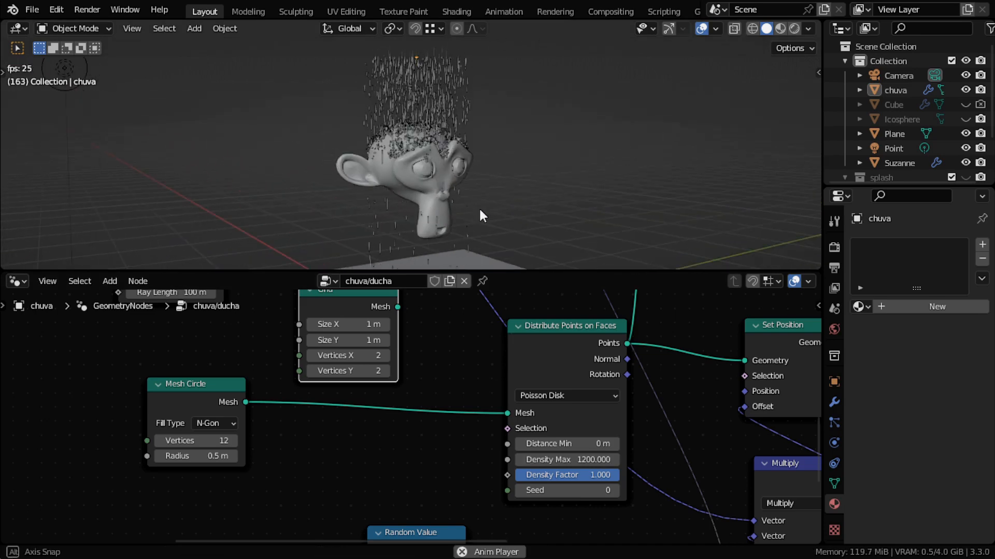
# Raise Density Max on Distribute Points on Faces to 3000 while the animation plays.
pyautogui.click(527, 460)
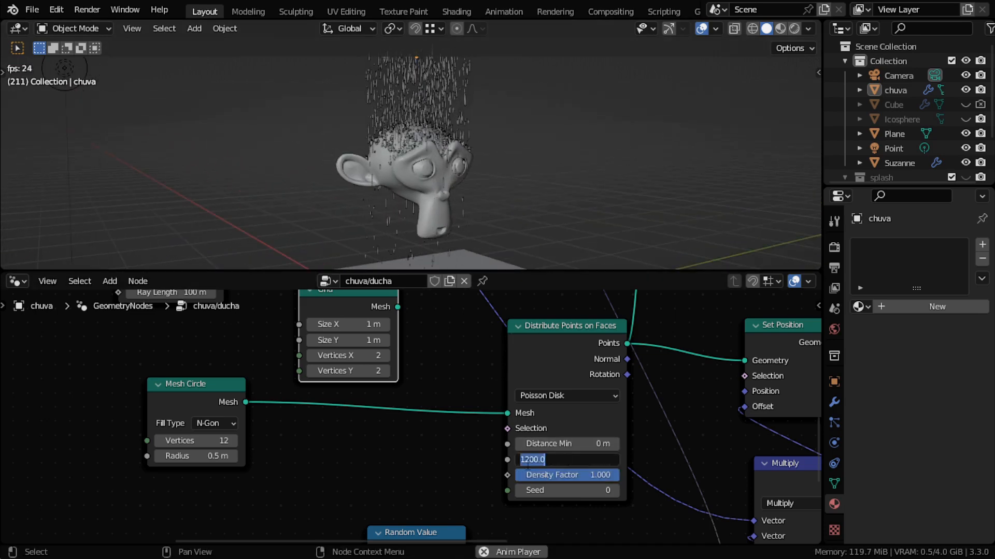
pyautogui.click(529, 460)
pyautogui.press('BackSpace')
pyautogui.press('BackSpace')
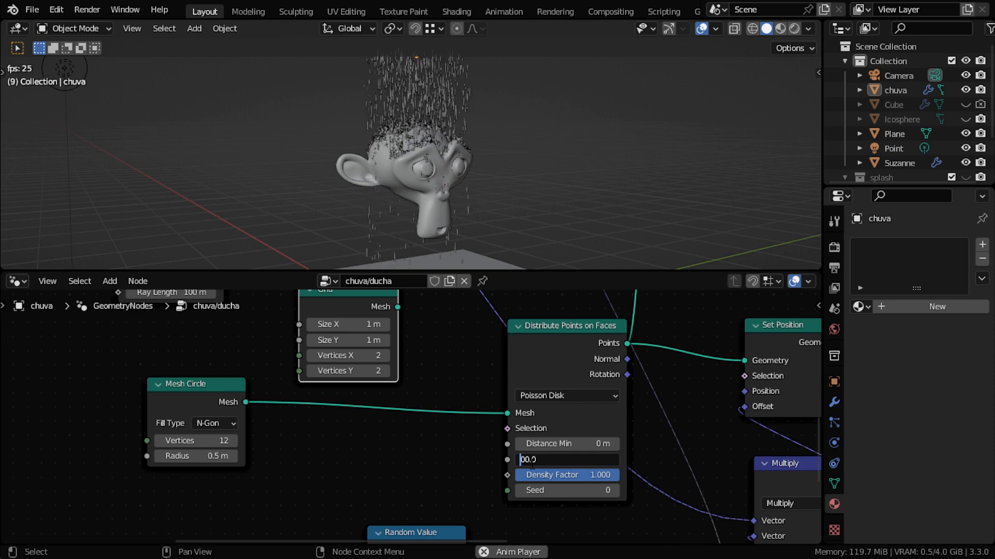
pyautogui.write('30')
pyautogui.press('Return')
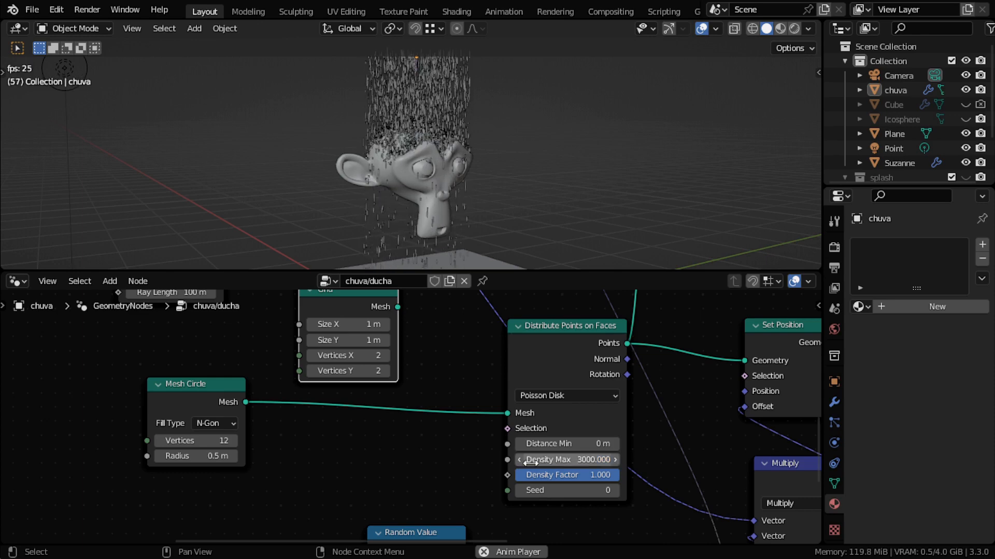
# Select Suzanne and examine from several angles how the denser rain falls on its head.
pyautogui.moveTo(525, 192); pyautogui.dragTo(515, 160, button='middle')
pyautogui.scroll(3, 475, 200)
pyautogui.scroll(-2, 540, 160)
pyautogui.scroll(2, 516, 163)
pyautogui.click(355, 150)
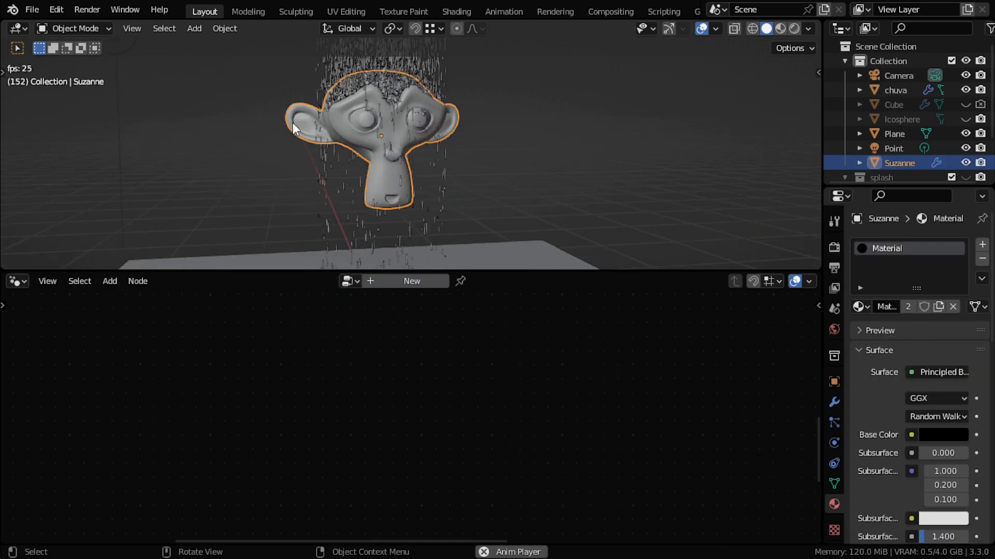
pyautogui.moveTo(357, 153); pyautogui.dragTo(418, 167, button='middle')
pyautogui.scroll(-2, 518, 166)
# Clear the selection and switch the viewport to Material Preview shading to inspect the glowing rain and splashes.
pyautogui.click(607, 164)
pyautogui.moveTo(609, 166); pyautogui.dragTo(528, 174, button='middle')
pyautogui.press('z')
pyautogui.click(525, 253)
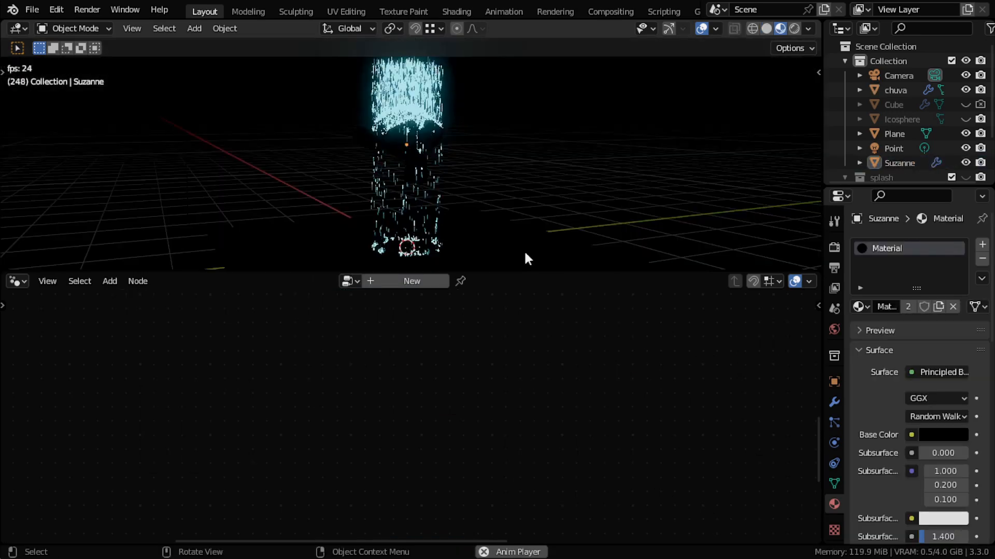
pyautogui.scroll(2, 509, 189)
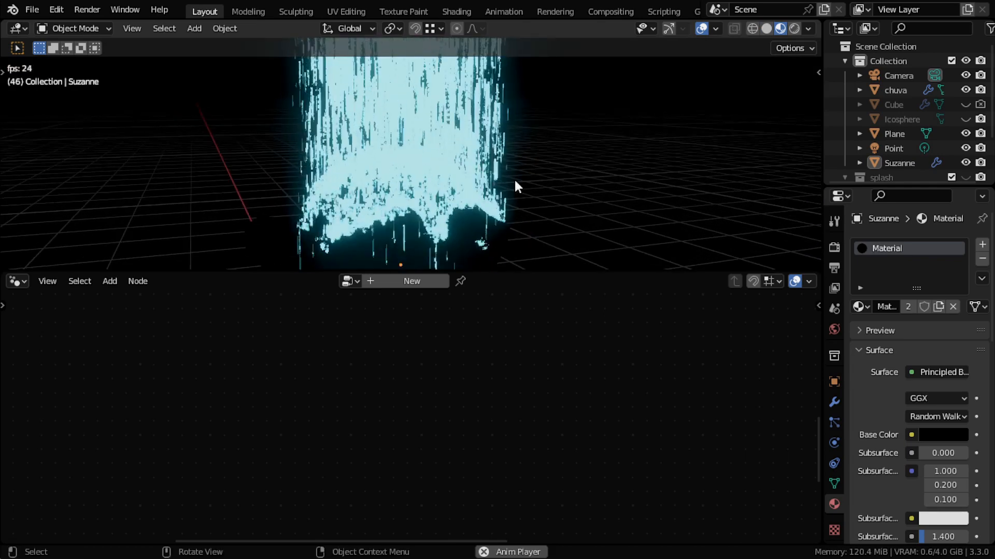
pyautogui.moveTo(514, 179); pyautogui.dragTo(518, 149, button='middle')
pyautogui.scroll(-3, 510, 179)
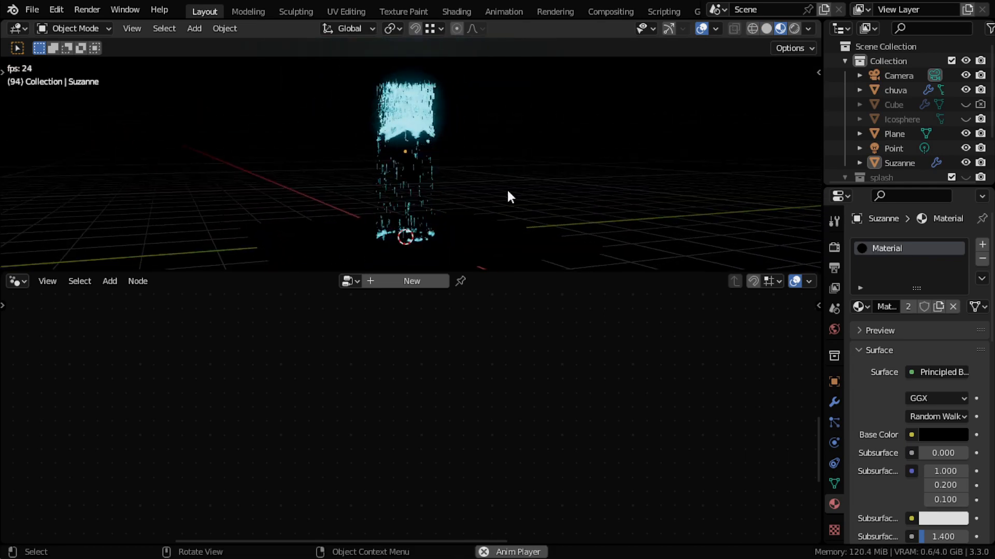
pyautogui.scroll(2, 508, 190)
# Hide the viewport overlays, select the chuva rain object, and set its Density Max to 2000.
pyautogui.click(701, 29)
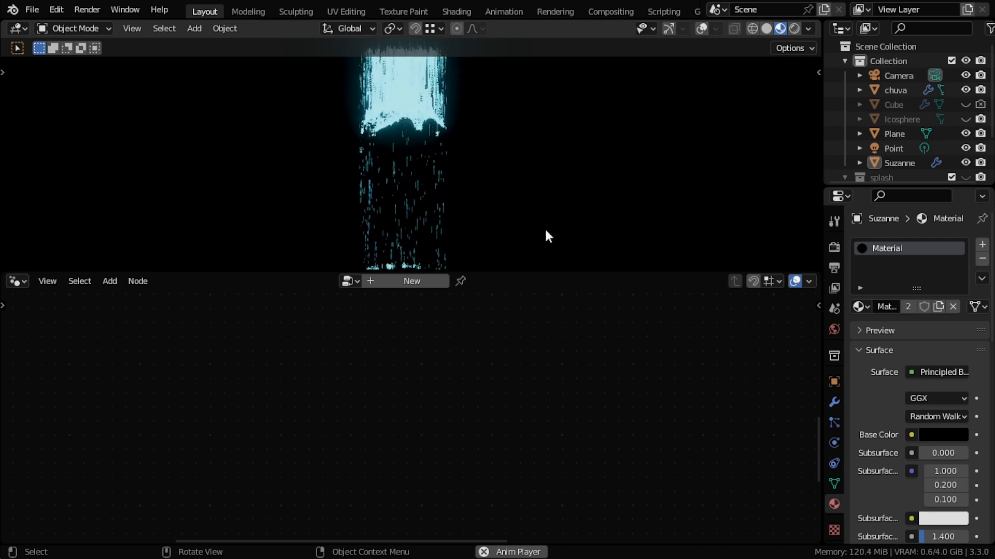
pyautogui.scroll(-2, 487, 197)
pyautogui.click(406, 114)
pyautogui.scroll(-1, 419, 438)
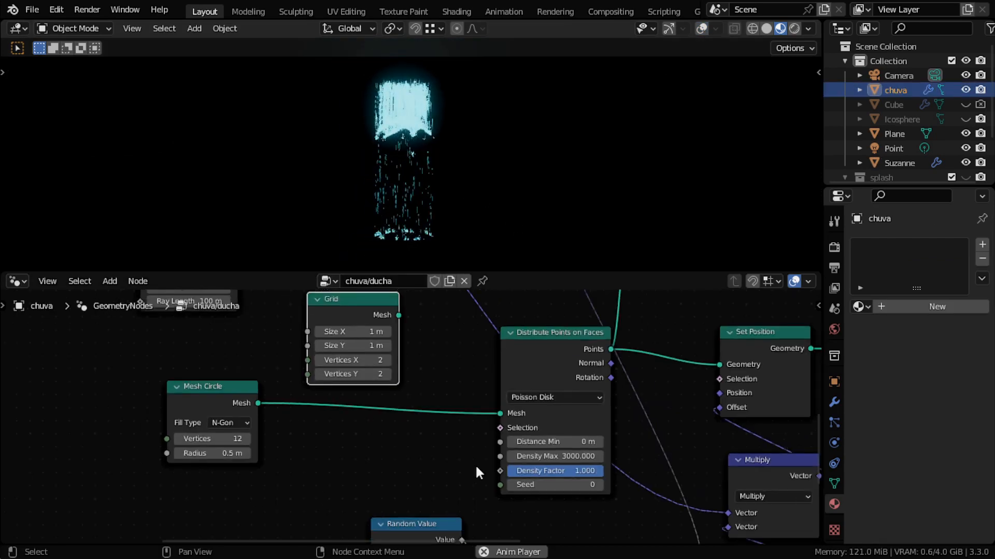
pyautogui.scroll(2, 440, 461)
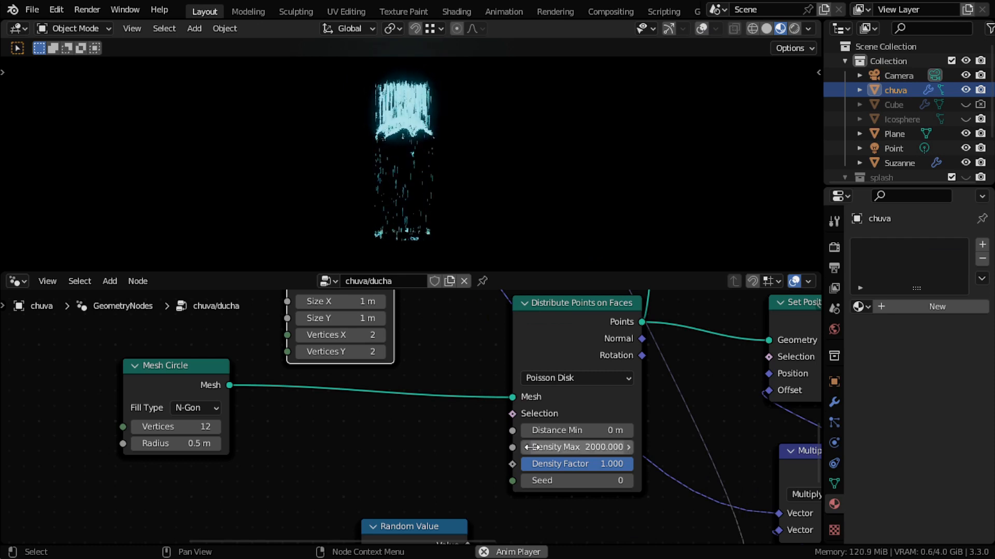
# Try moving the chuva rain column away from Suzanne and back over it during playback.
pyautogui.press('g')
pyautogui.click(462, 195)
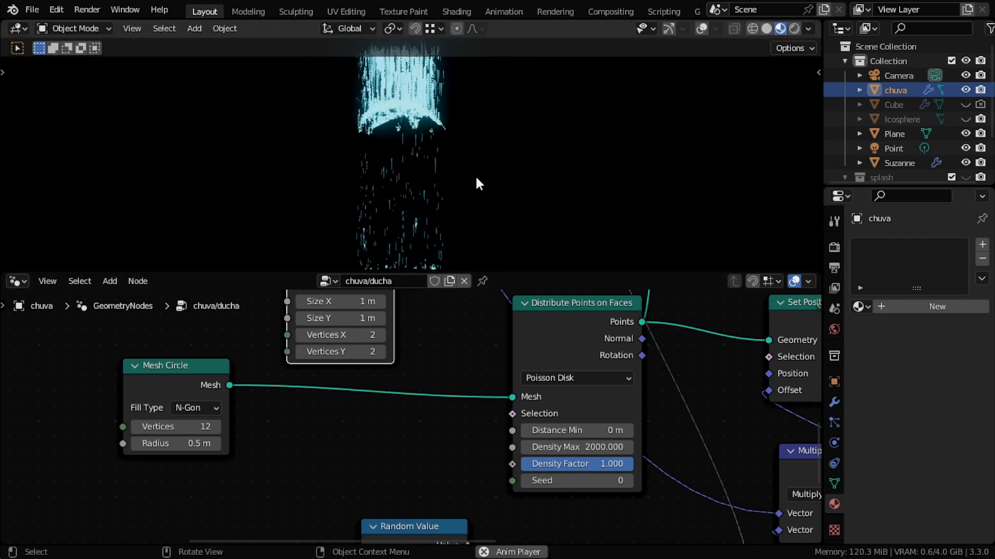
pyautogui.press('g')
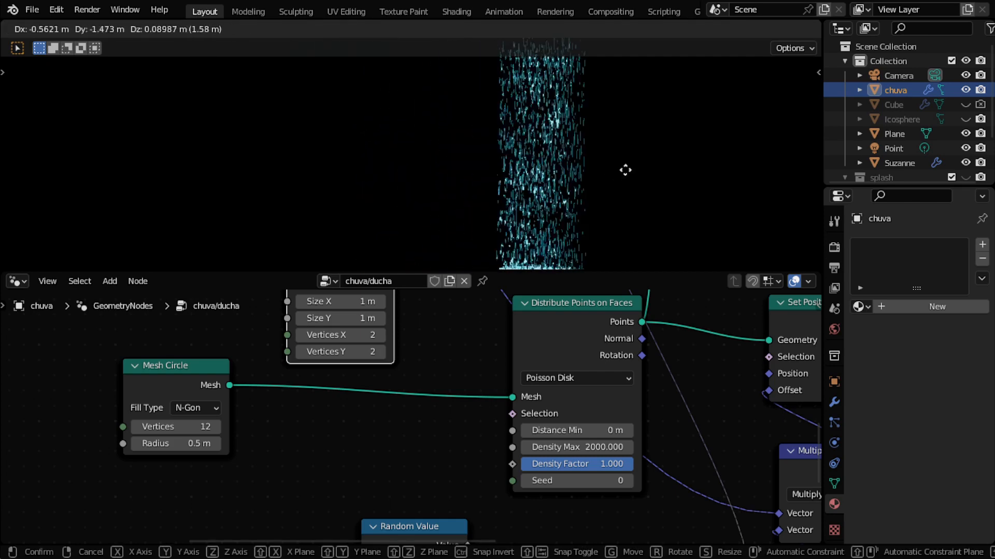
pyautogui.click(529, 172)
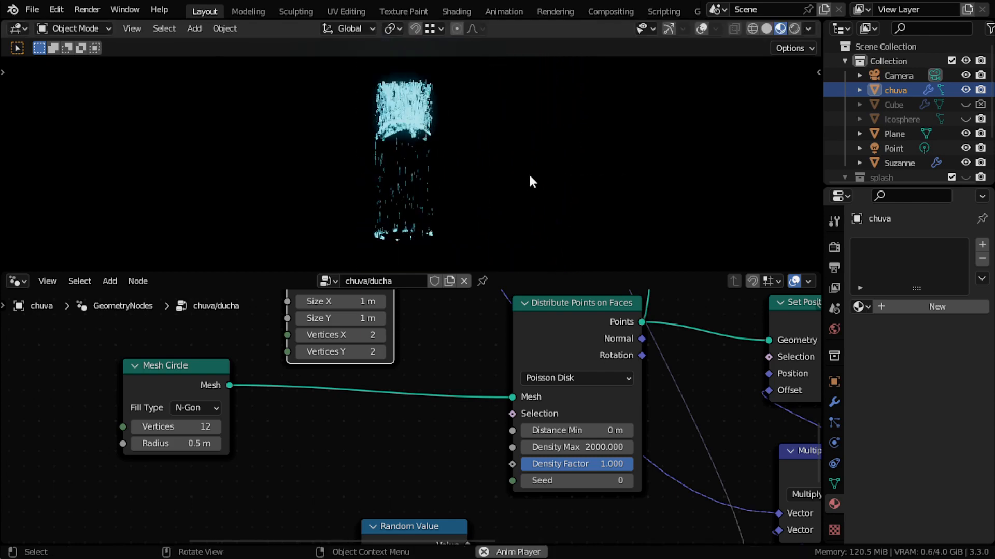
# Maximize the 3D viewport, move Suzanne around beneath the rain, place it slightly higher, and restore the layout.
pyautogui.hotkey('ctrl', 'space')
pyautogui.press('space')
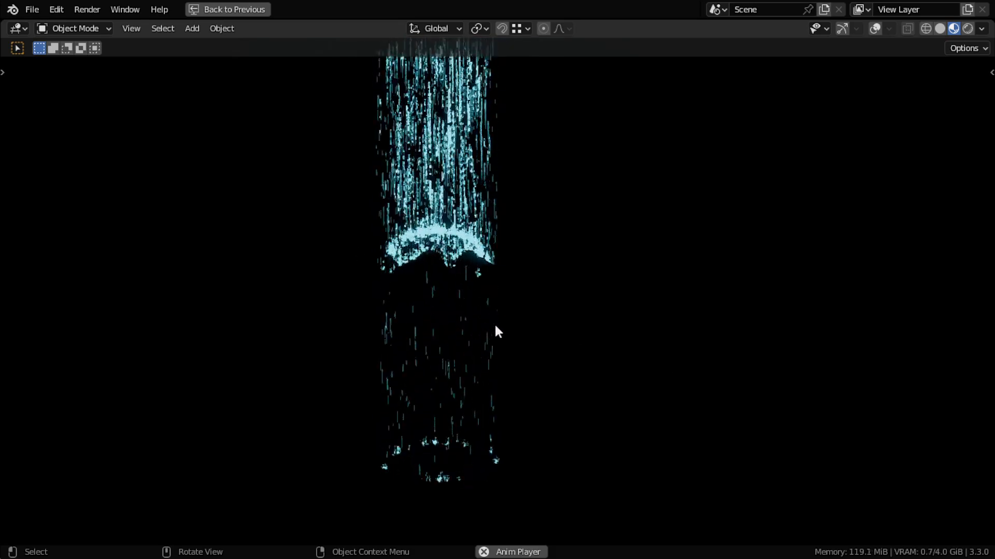
pyautogui.press('g')
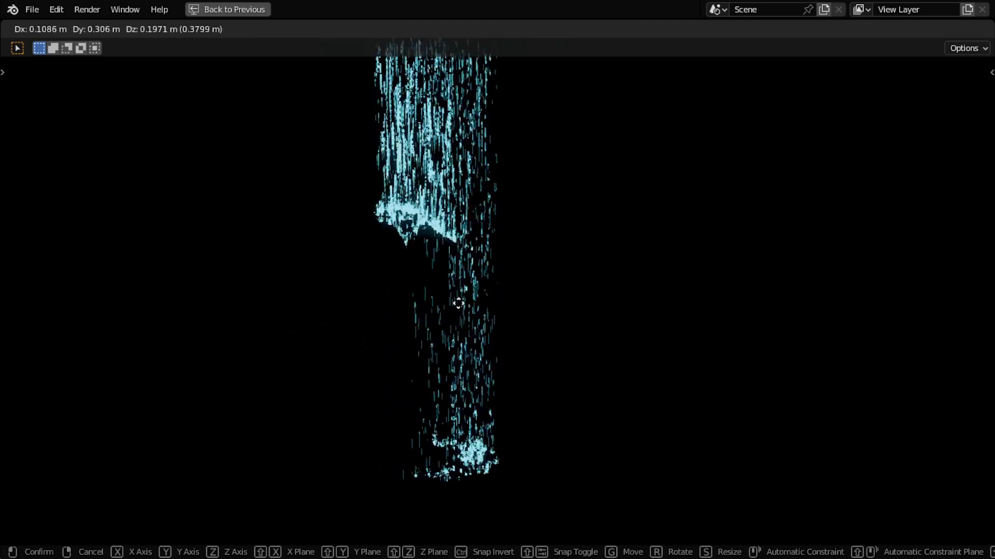
pyautogui.click(489, 294)
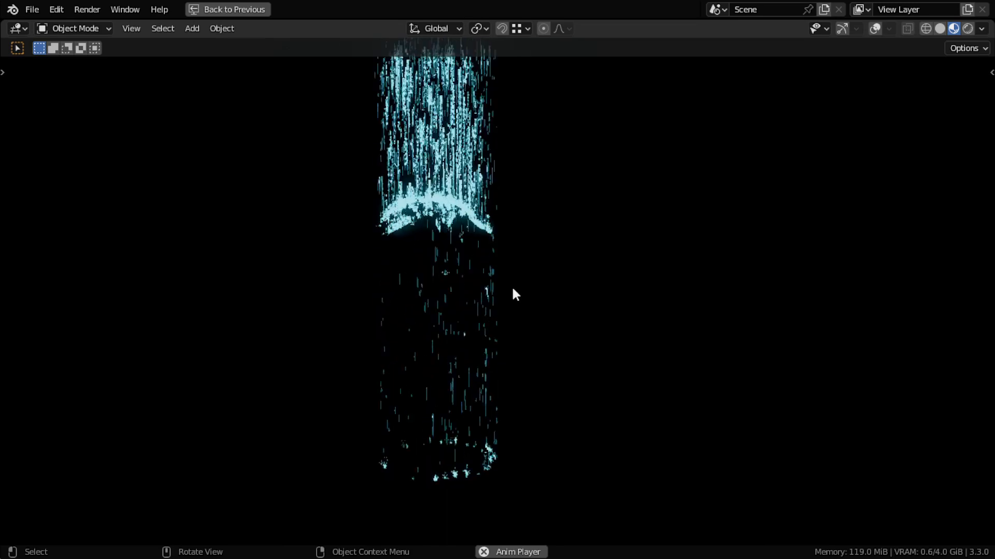
pyautogui.hotkey('ctrl', 'space')
# Connect the Grid to the Mesh input of Distribute Points on Faces and set Size X and Size Y to 3 m.
pyautogui.moveTo(429, 347); pyautogui.dragTo(431, 387, button='middle')
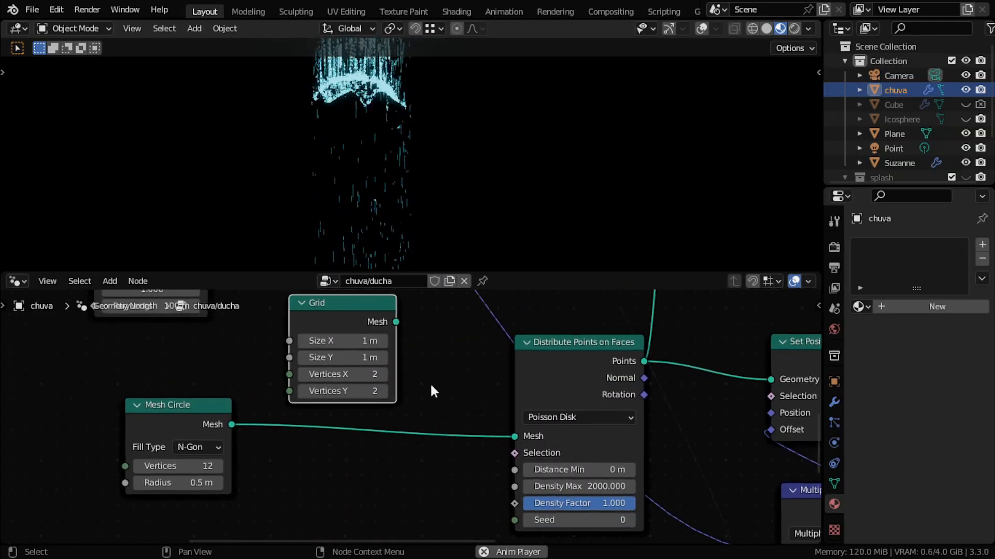
pyautogui.moveTo(511, 436); pyautogui.dragTo(512, 436)
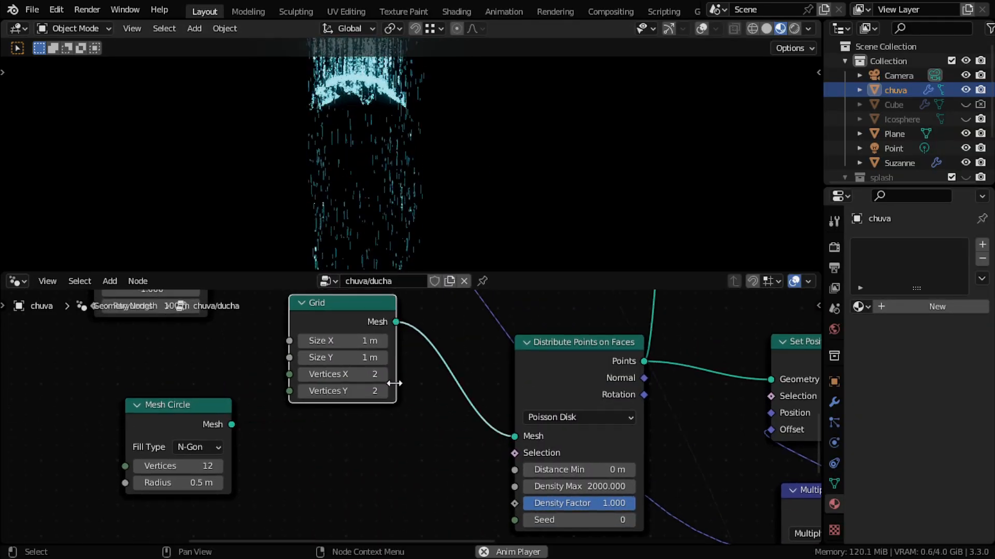
pyautogui.moveTo(366, 341); pyautogui.dragTo(366, 357)
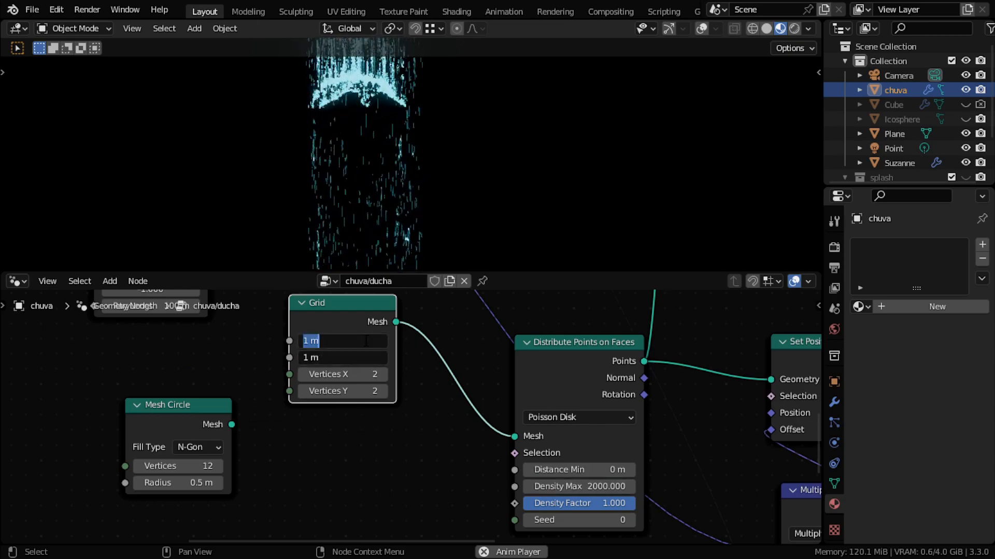
pyautogui.write('3')
pyautogui.press('Return')
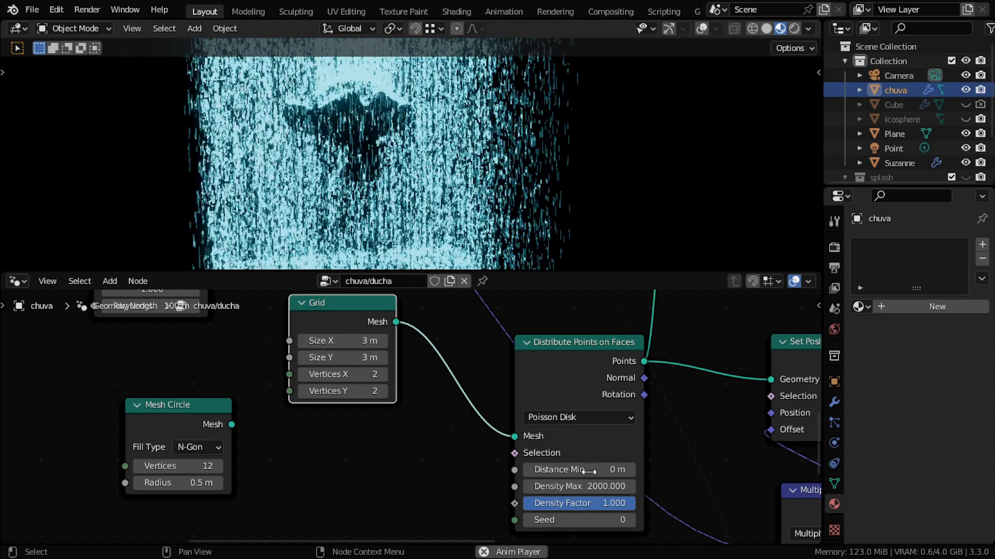
# With playback paused, try a Density Max of 120, settle on 300, and resume the animation.
pyautogui.press('space')
pyautogui.click(602, 491)
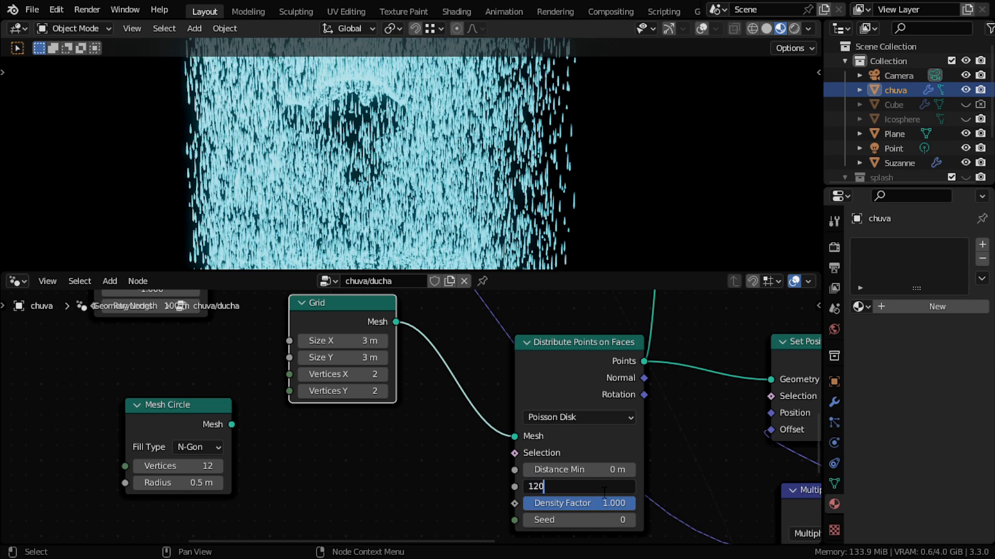
pyautogui.press('Return')
pyautogui.click(584, 484)
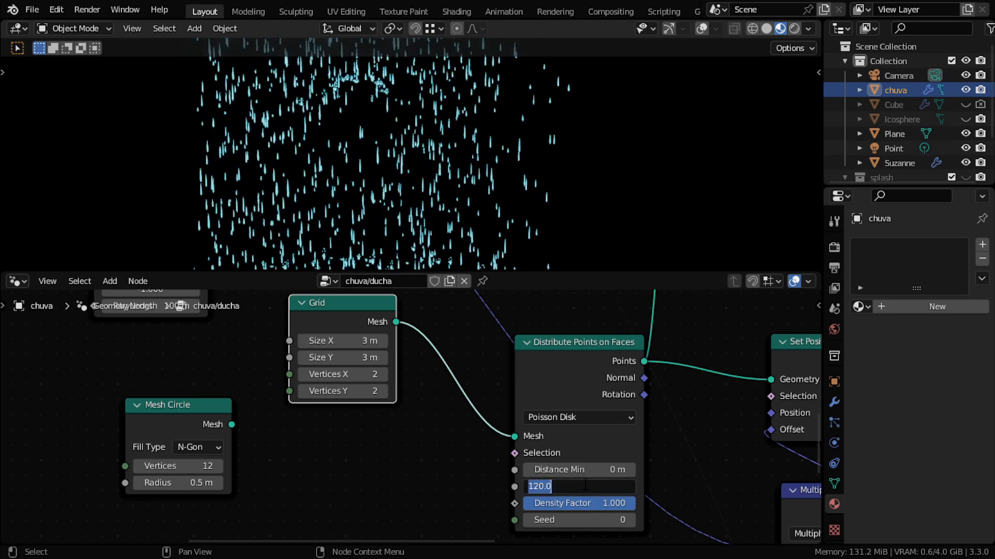
pyautogui.press('Return')
pyautogui.press('space')
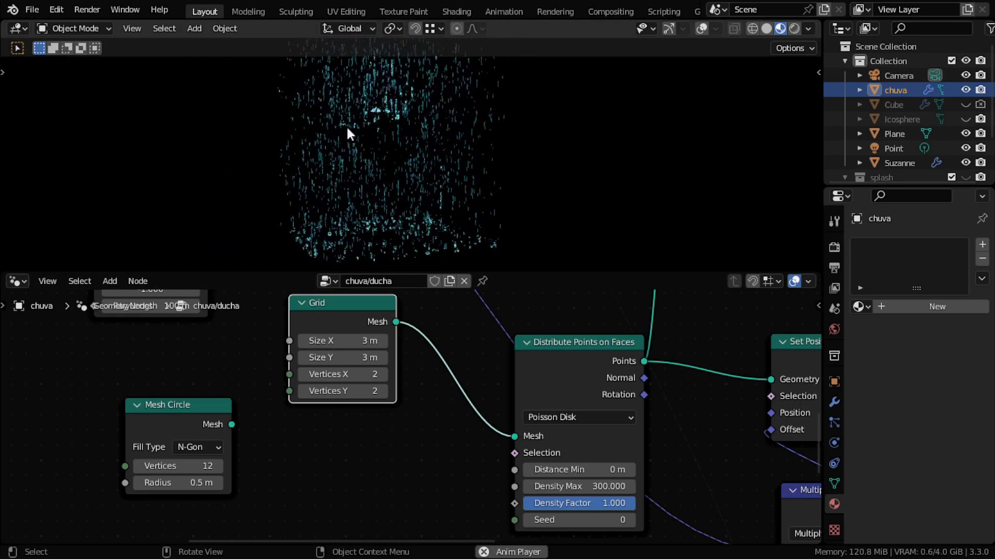
# Select Suzanne beneath the wider rain area.
pyautogui.click(379, 130)
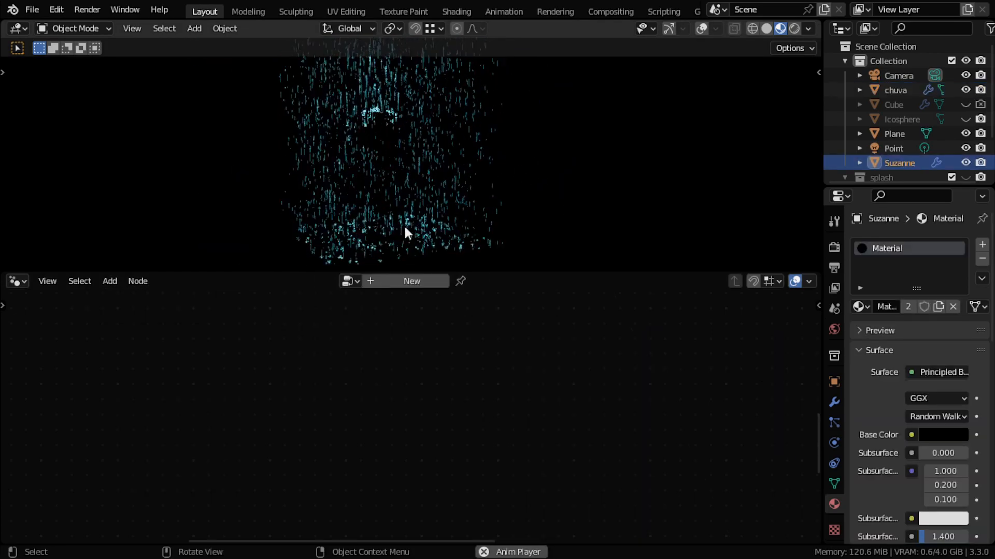